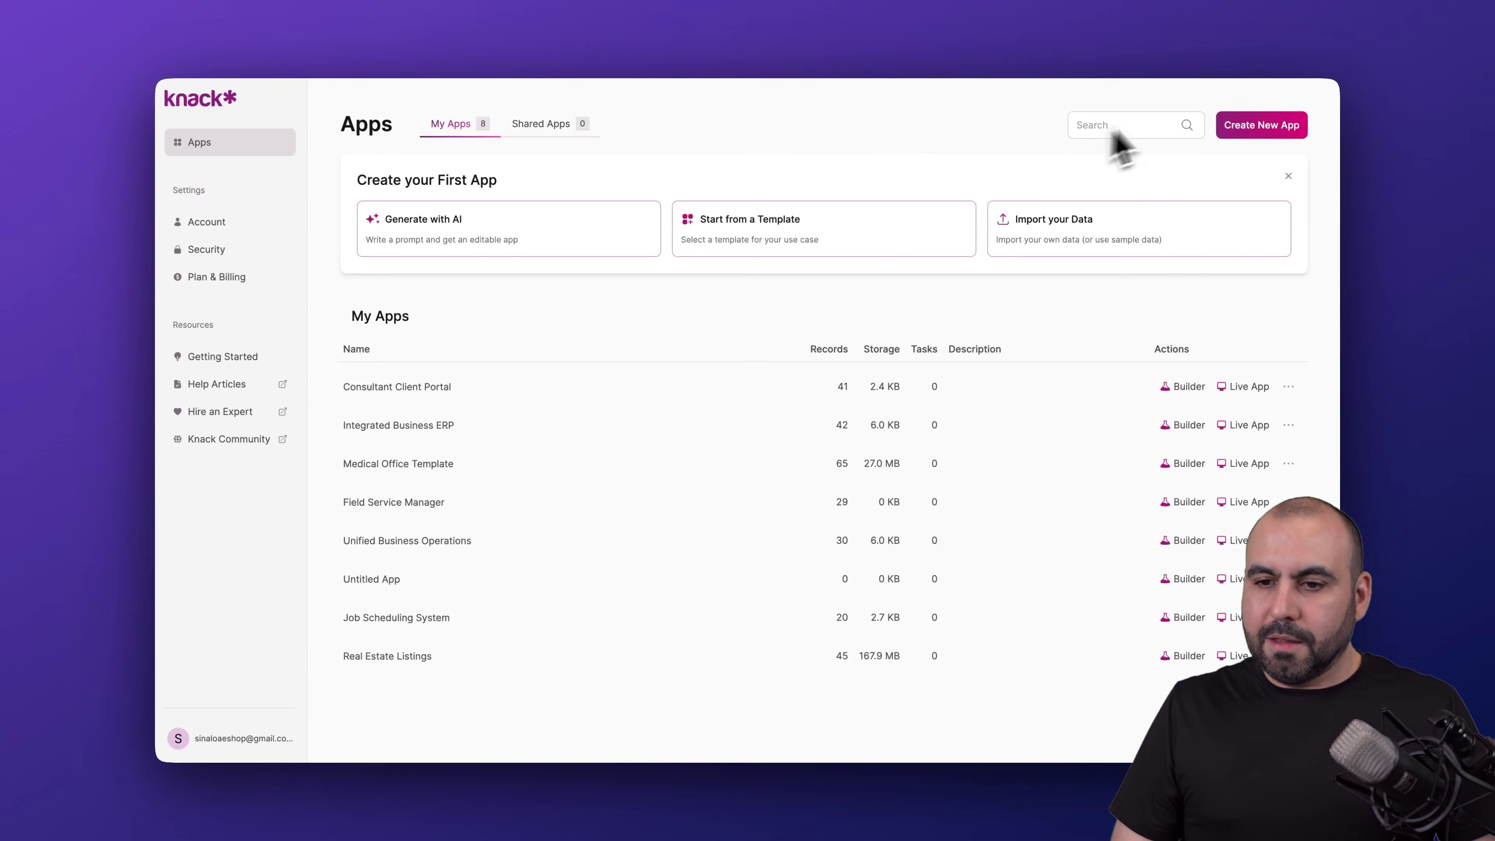
- Open the Scribe side panel and start a new capture on the Knack Apps page
click(1241, 88)
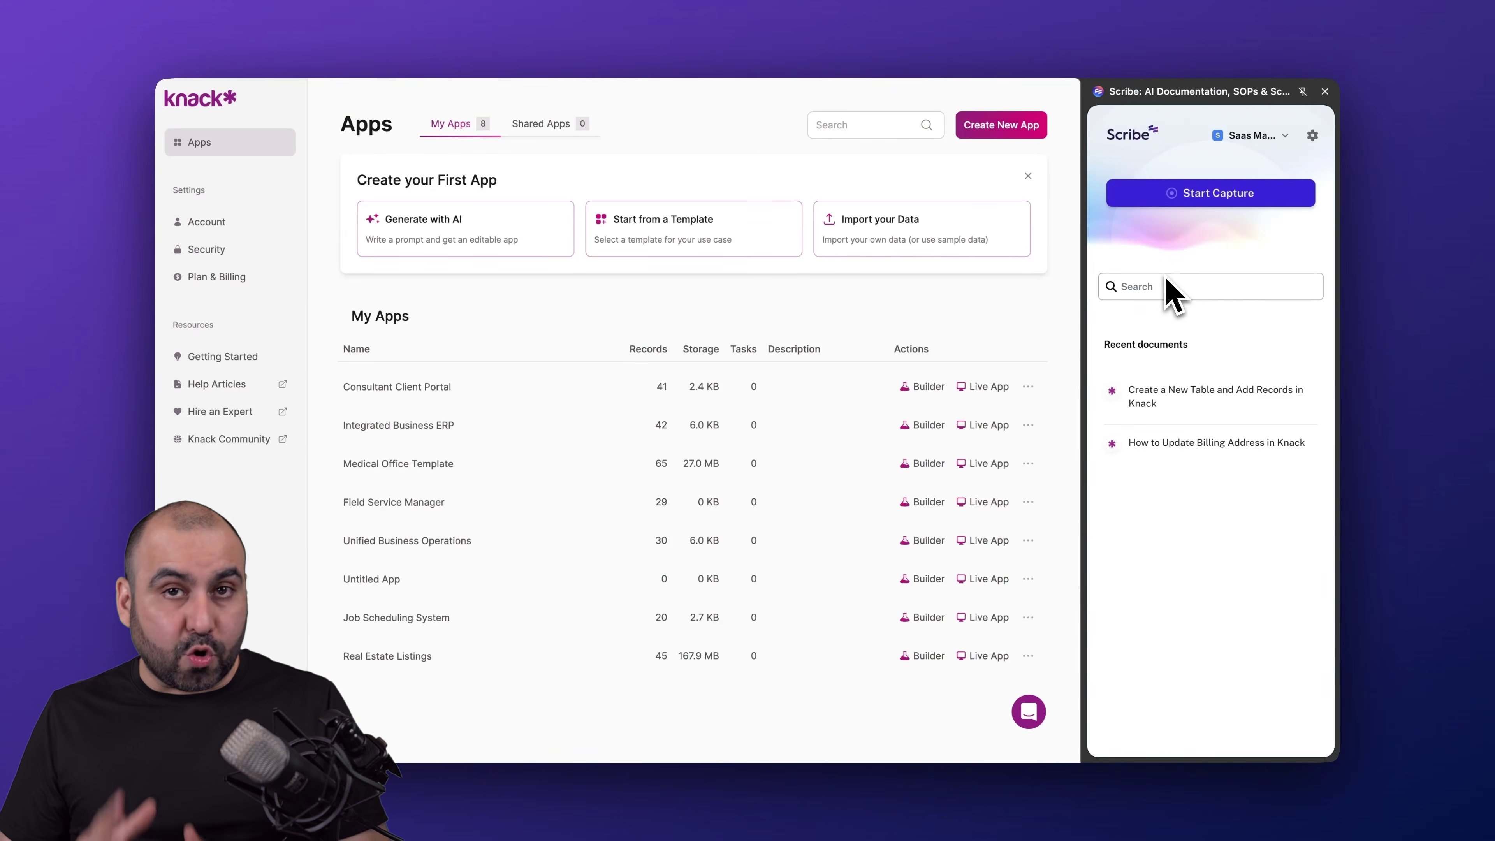
click(1203, 205)
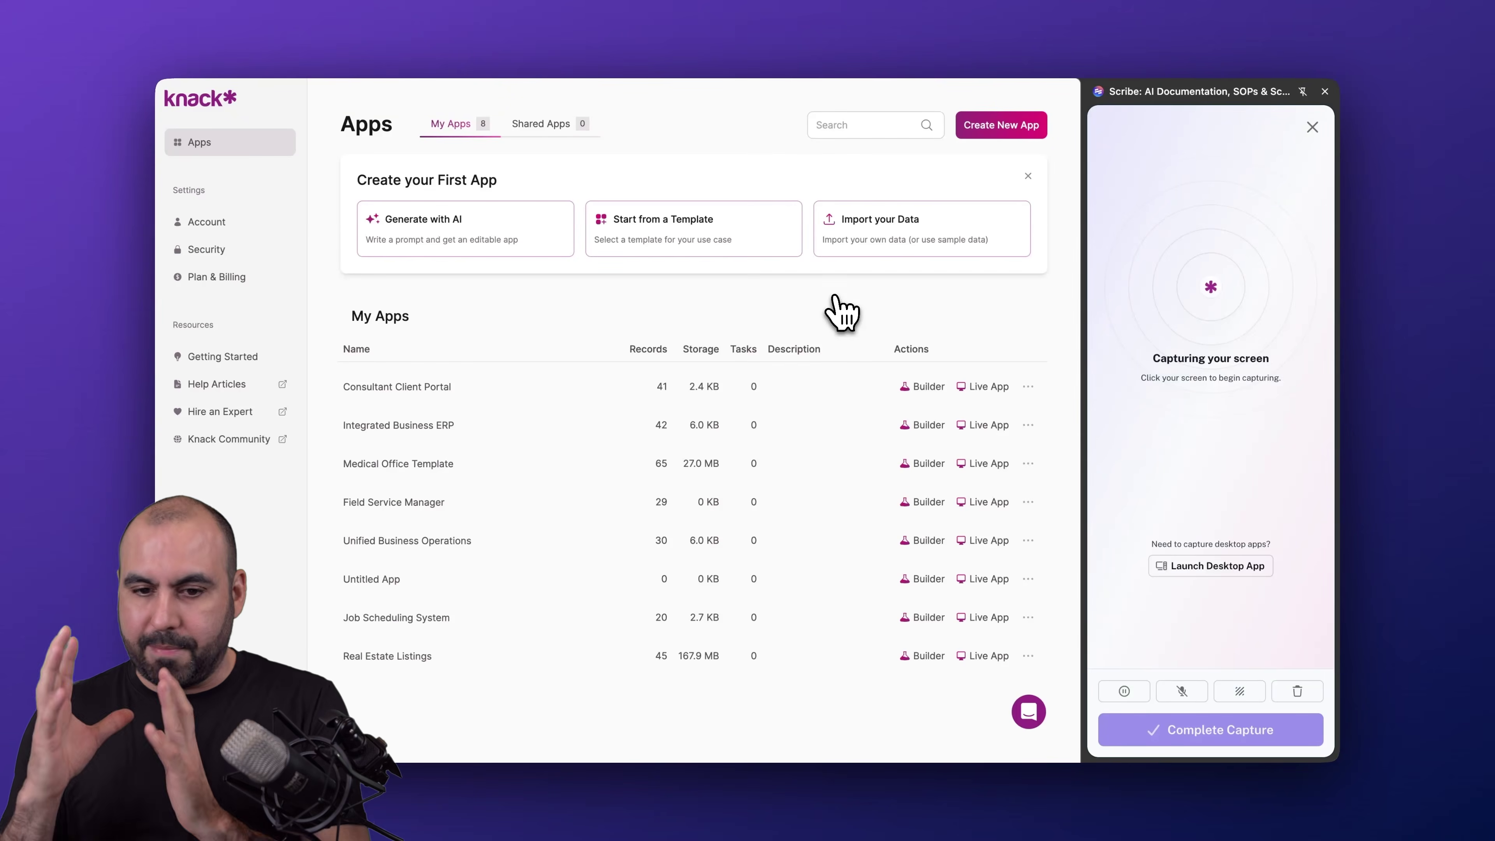
- Create a user role named 'Admin2' in the Consultant Client Portal app and view its fields
click(922, 387)
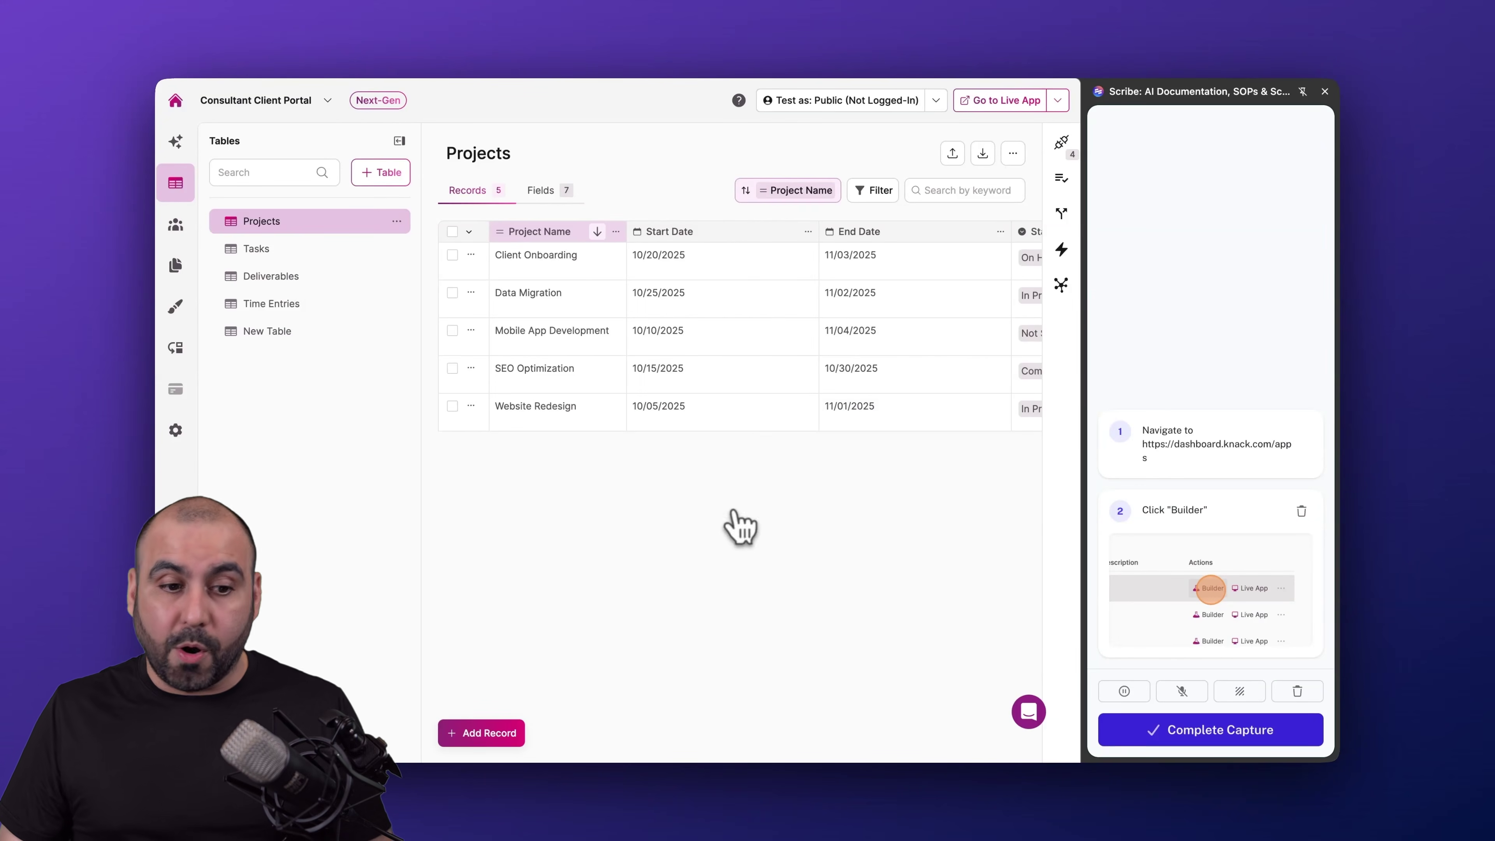
click(180, 226)
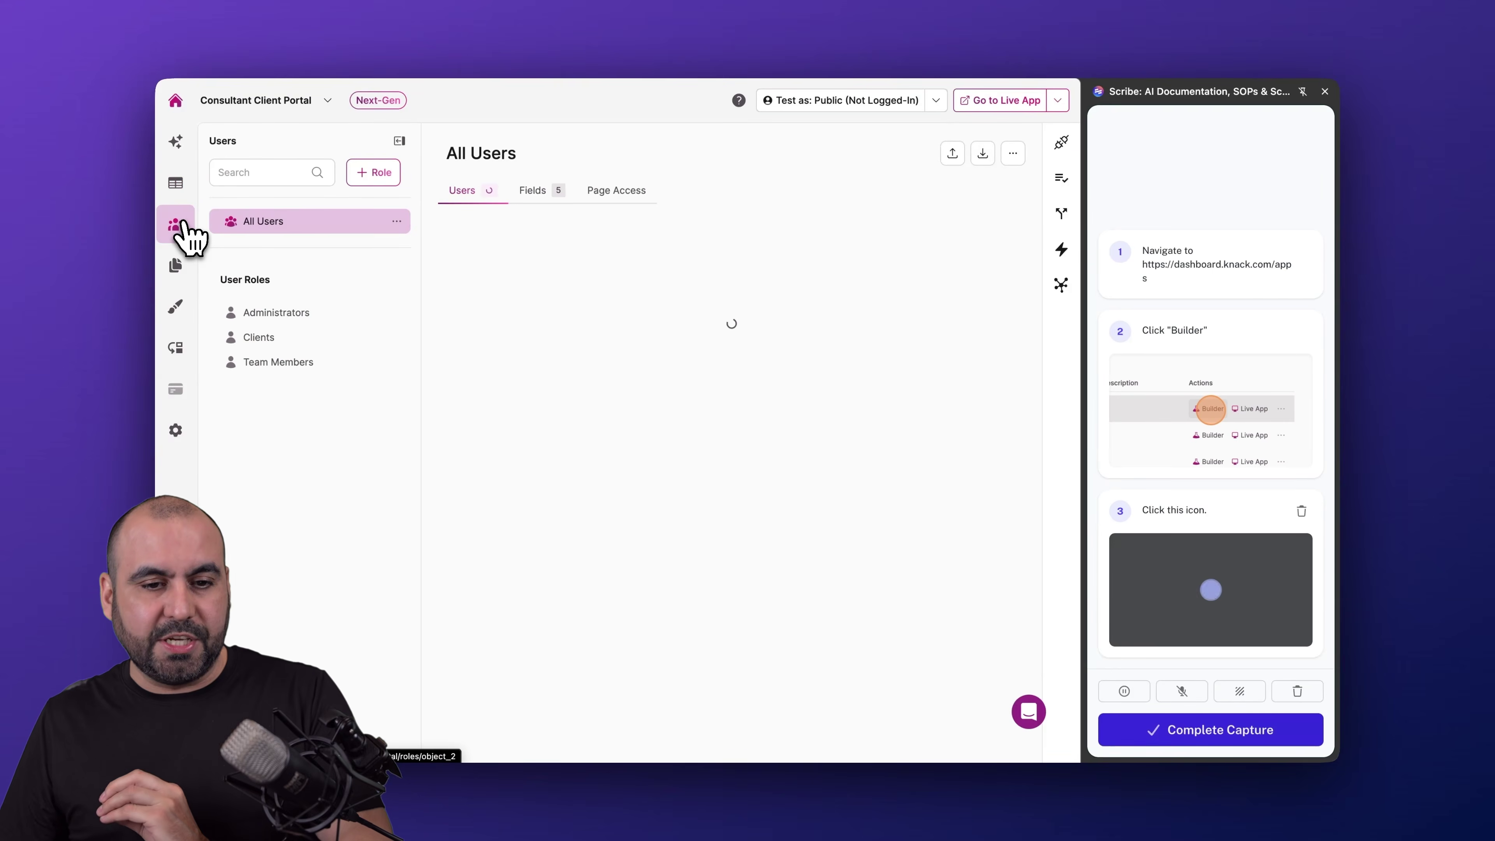
click(375, 172)
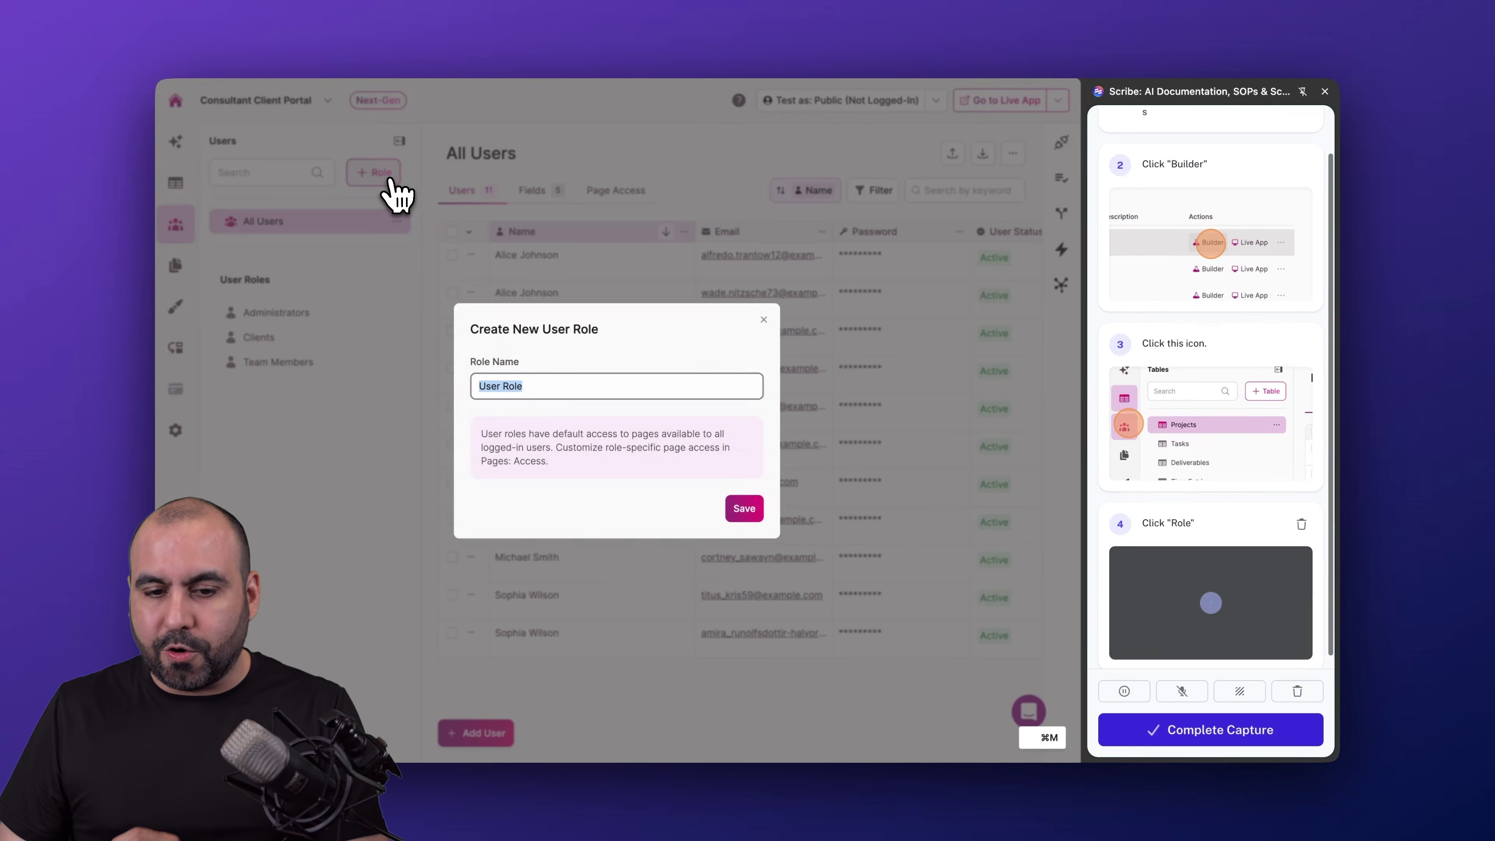
text(Admin2)
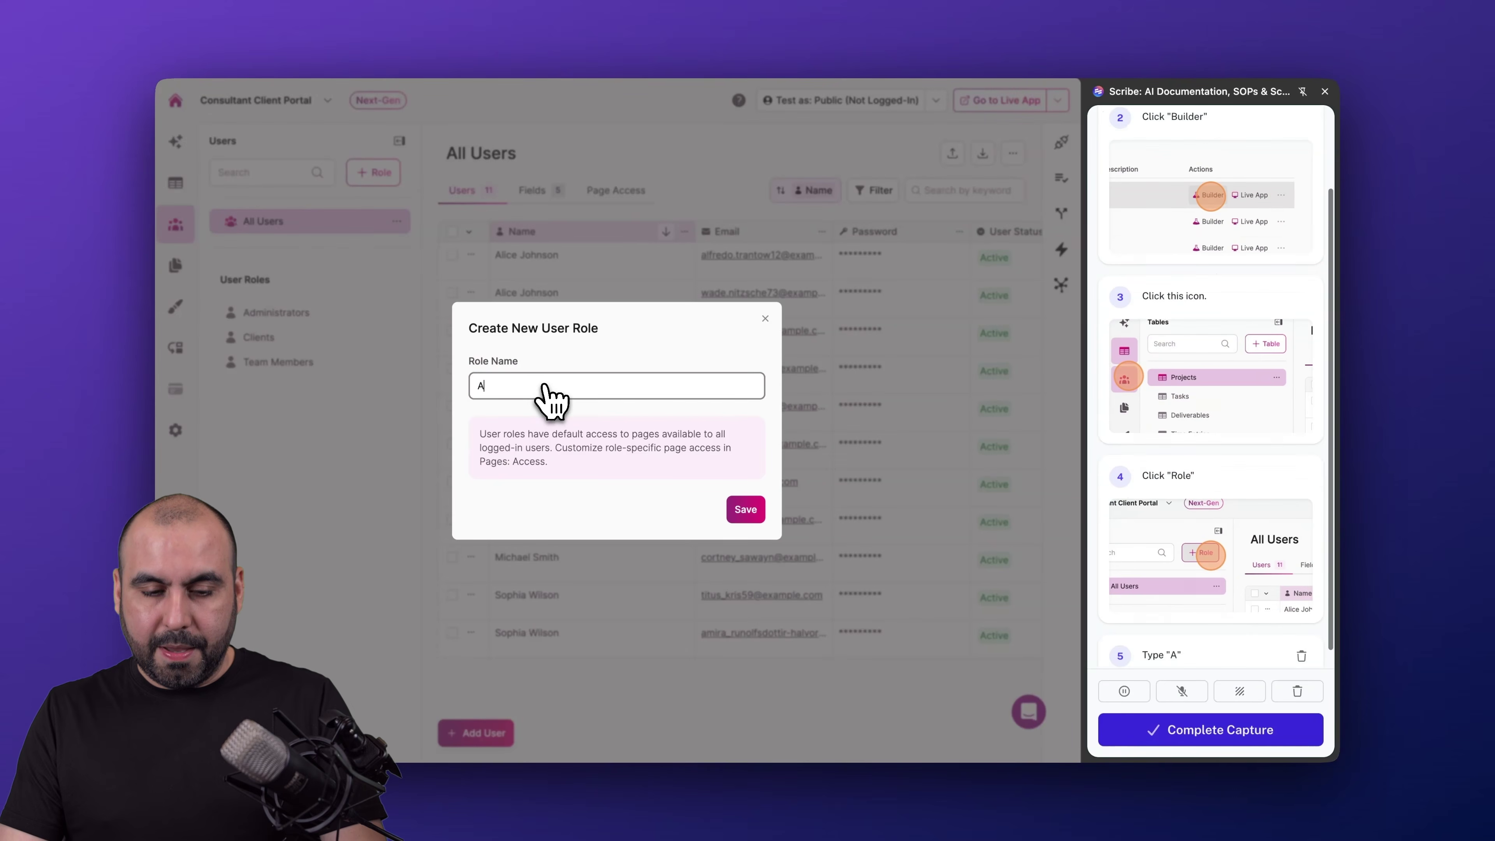
click(744, 509)
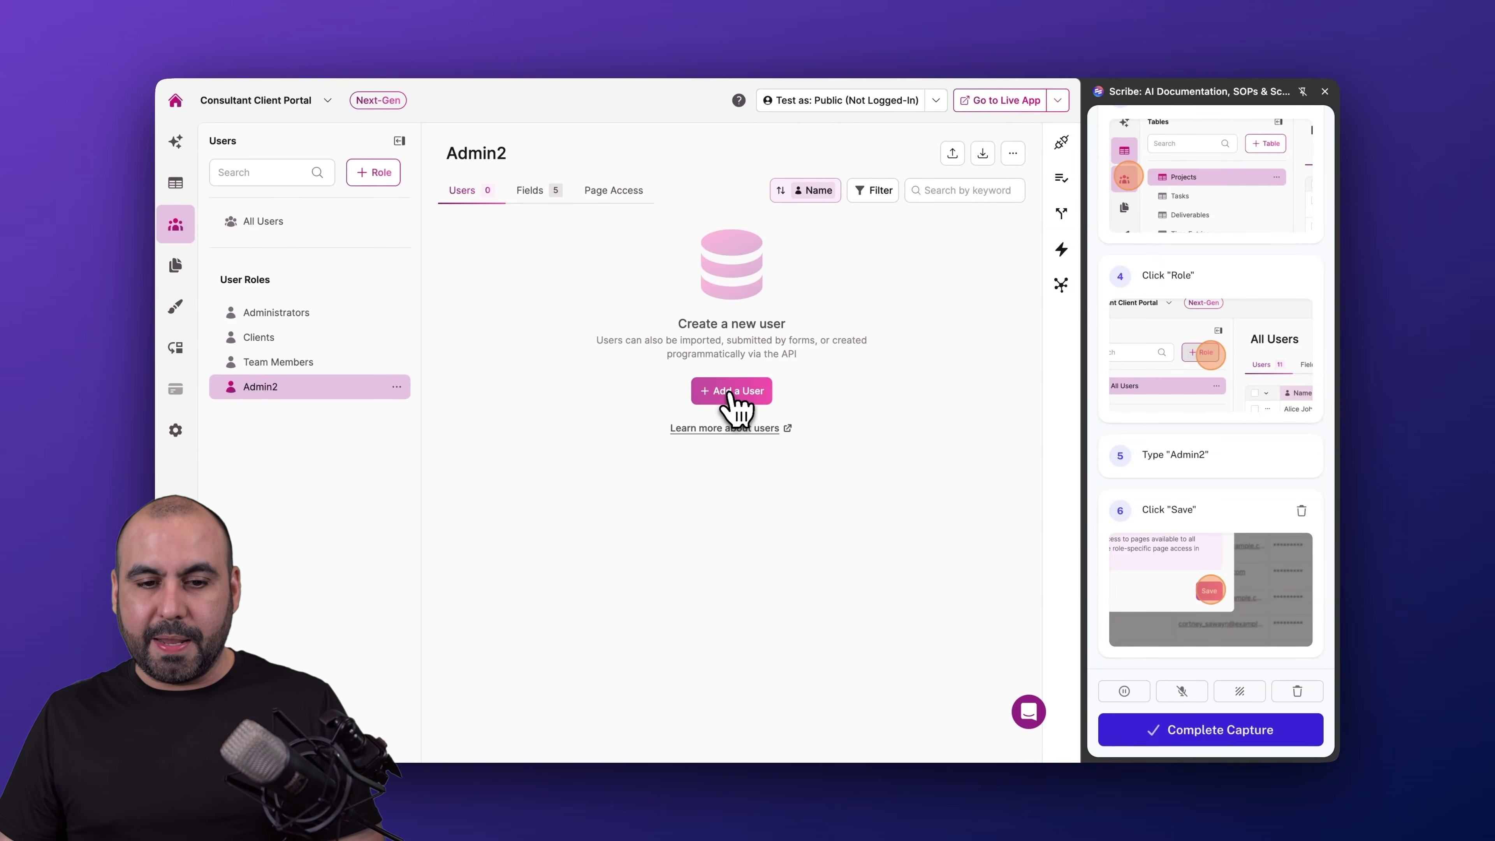
click(532, 191)
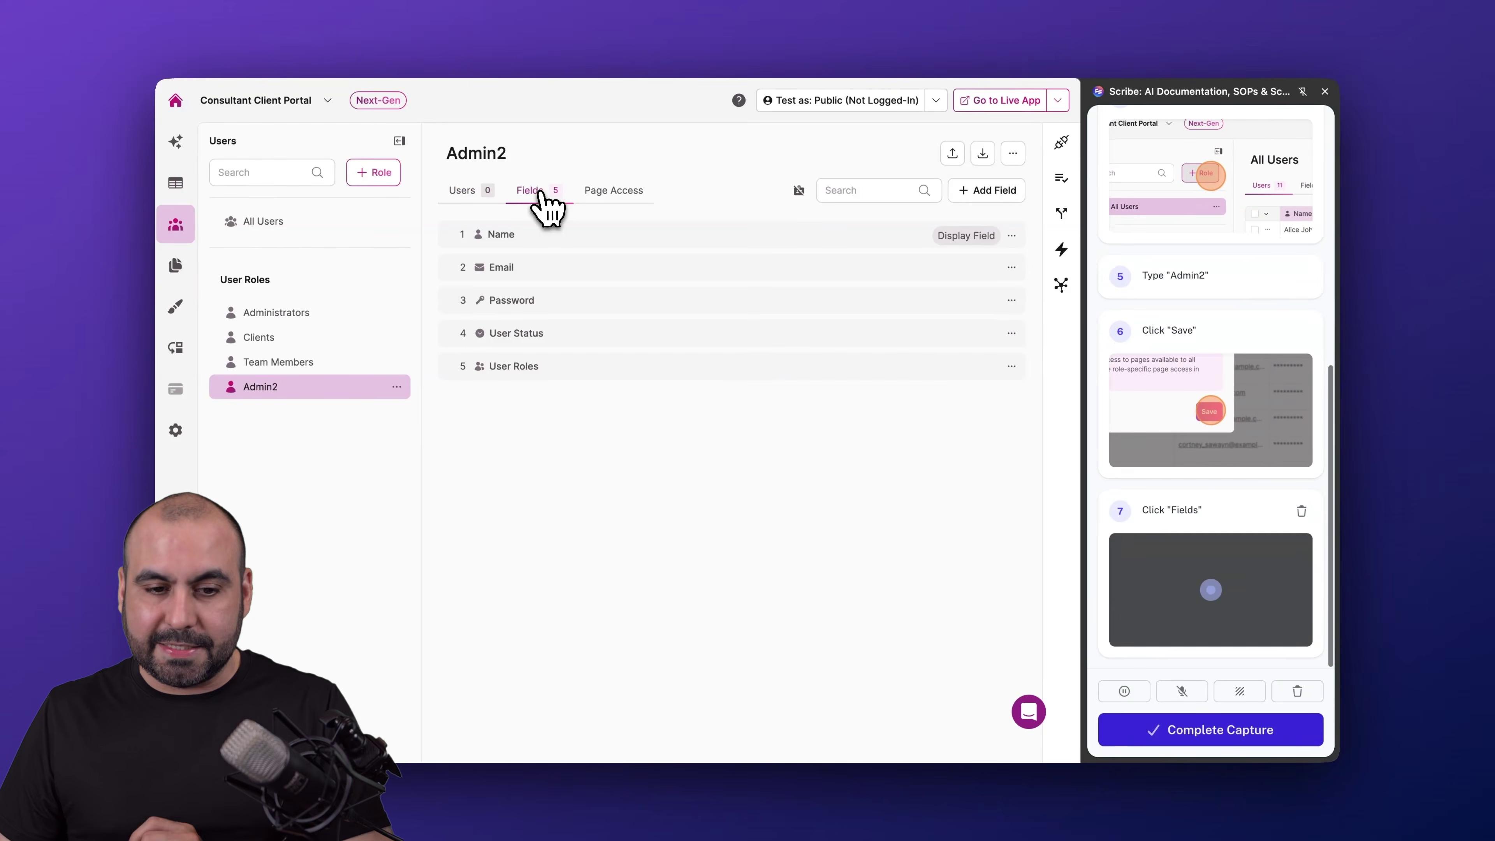
- Add a required Short Text field 'date' to Admin2, then return to its user list
click(986, 191)
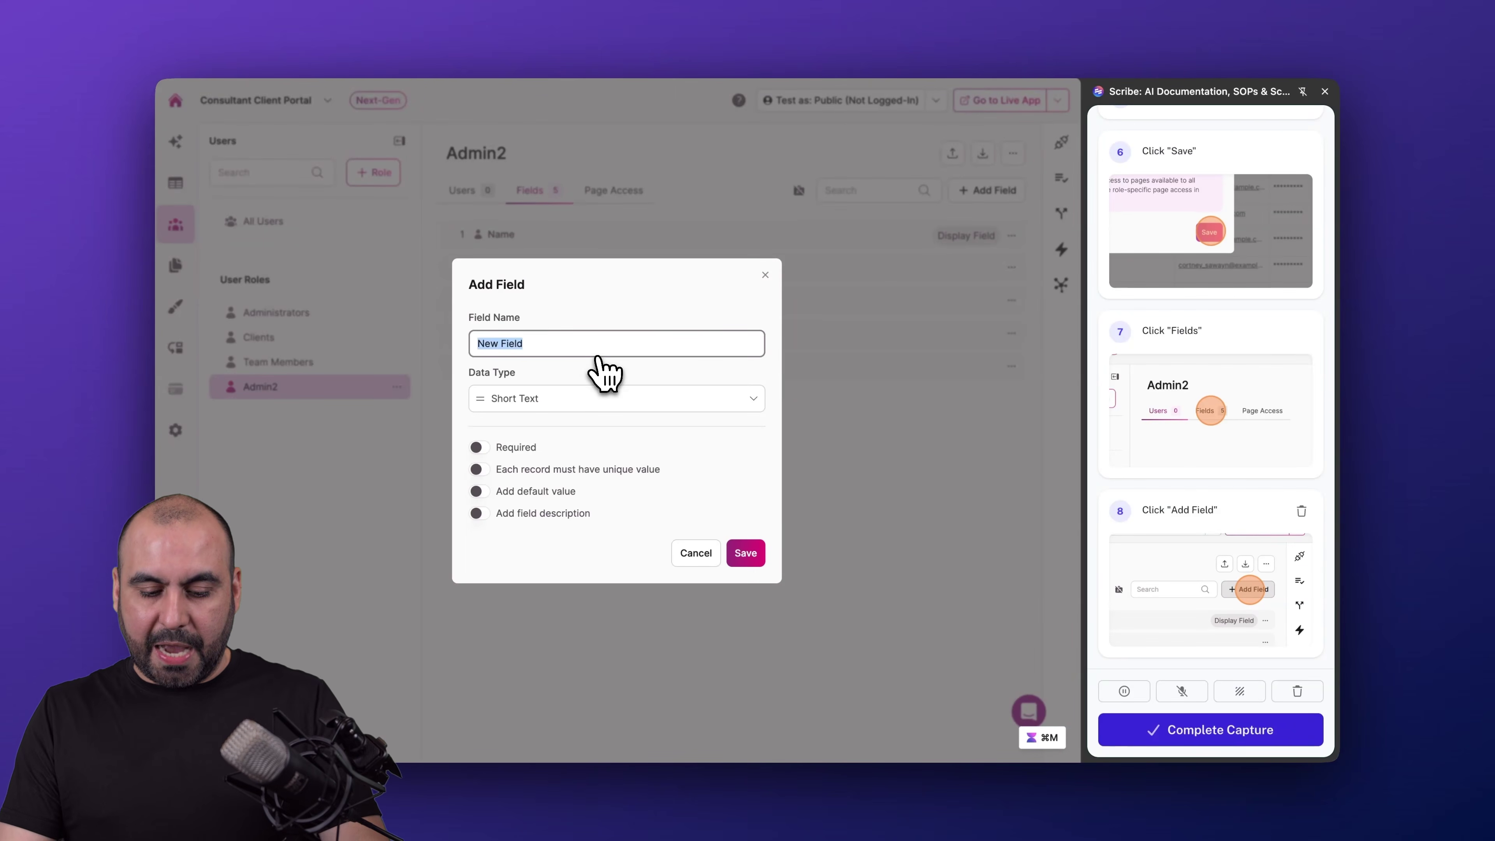
text(date)
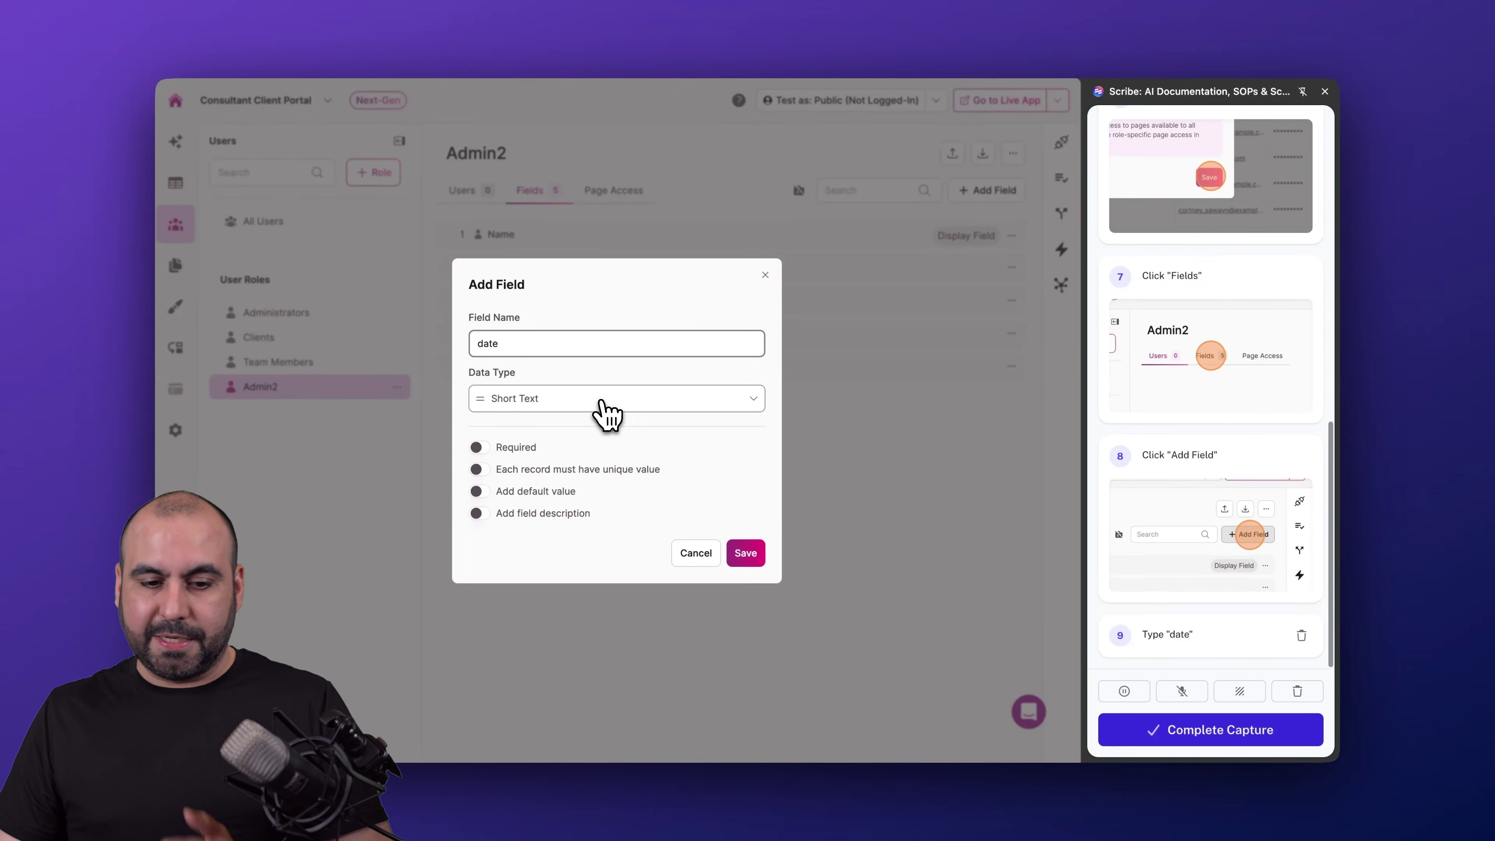
click(609, 407)
scroll(610, 551, down, 5)
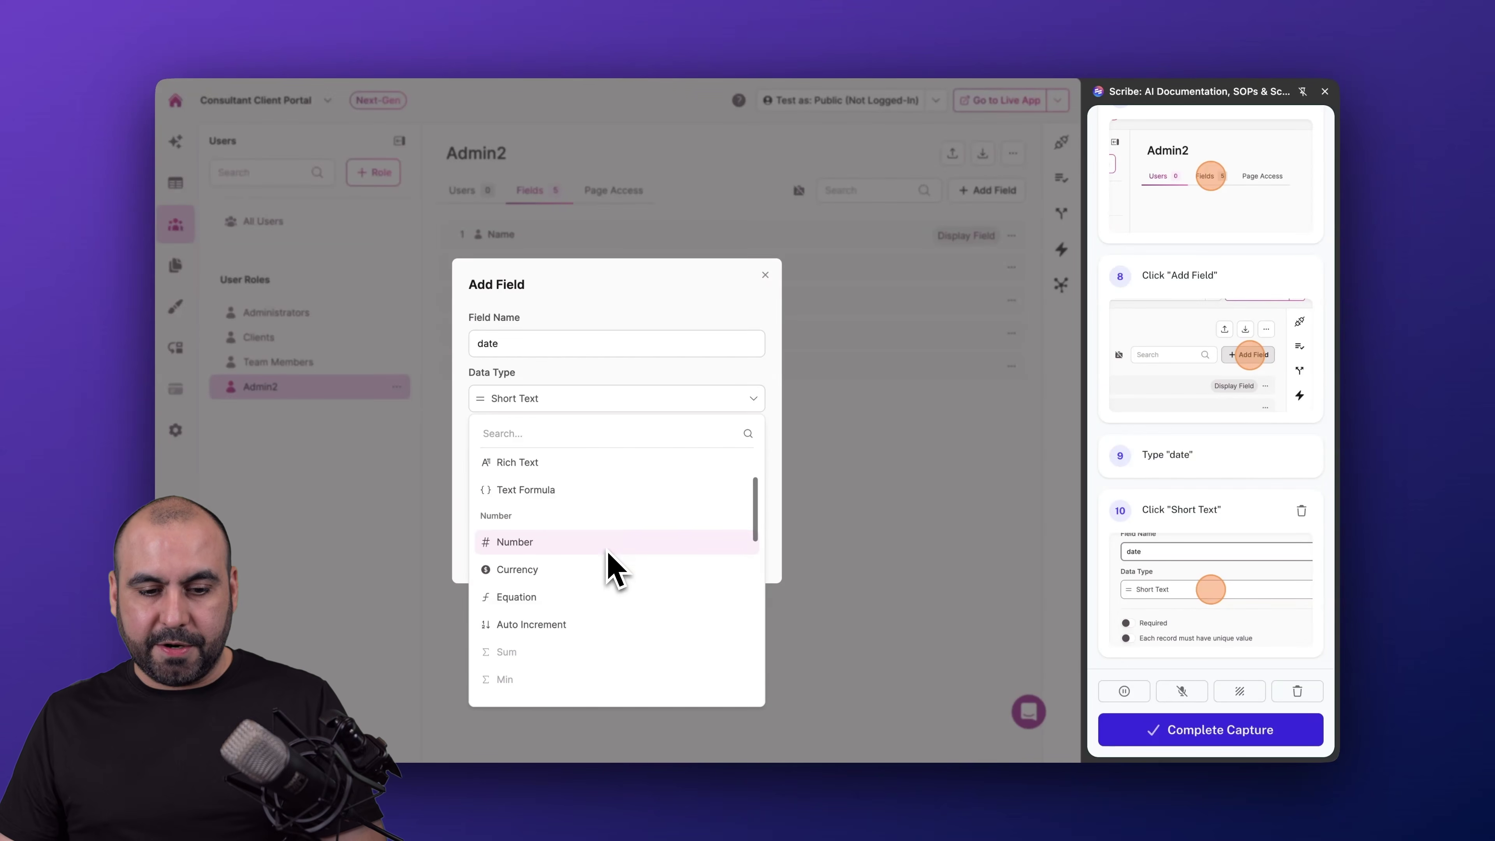
scroll(615, 562, up, 5)
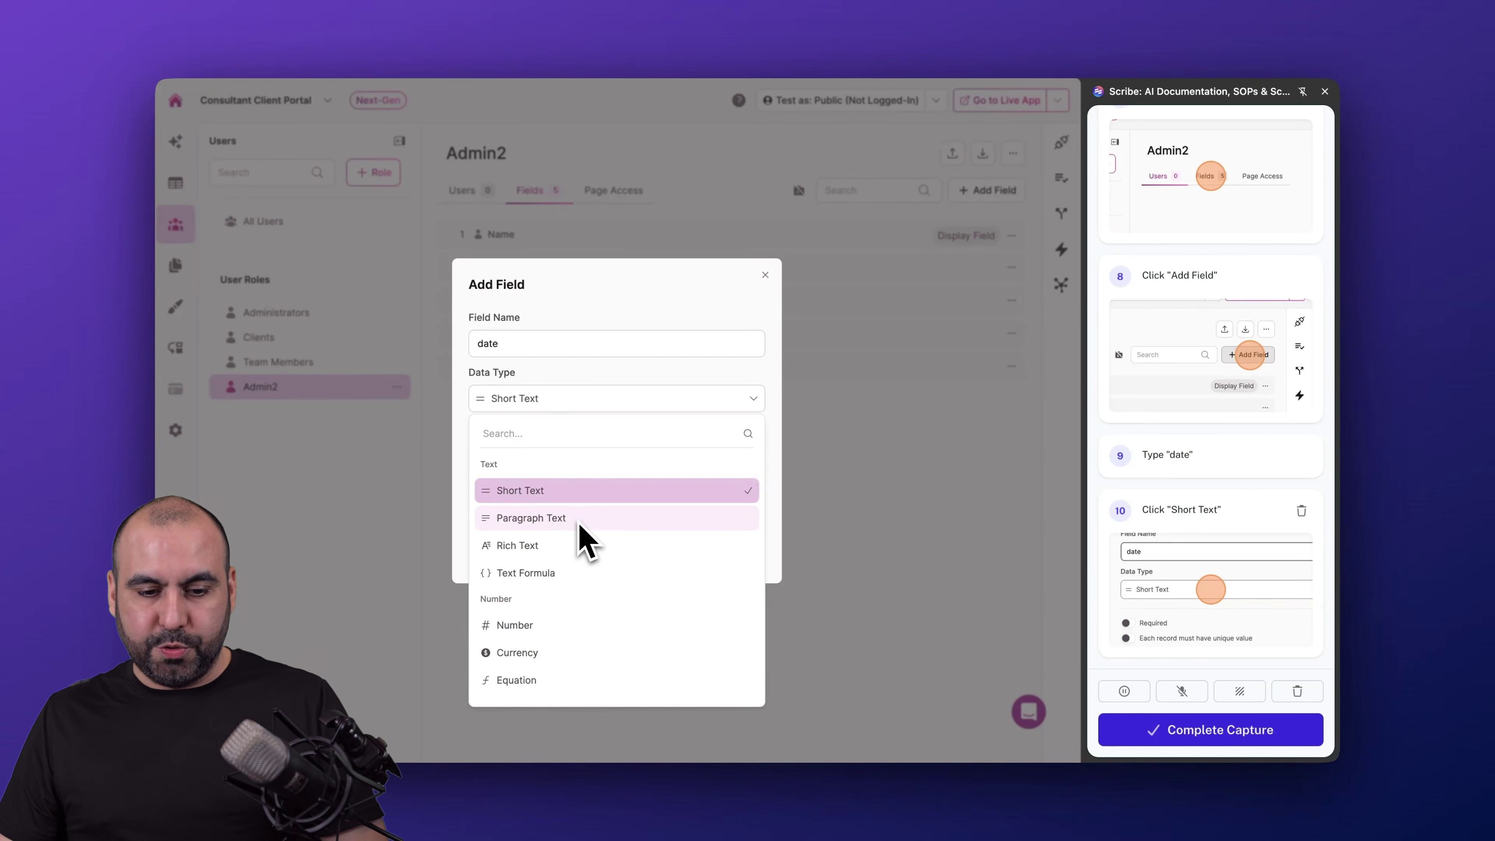
click(568, 495)
click(509, 450)
click(742, 555)
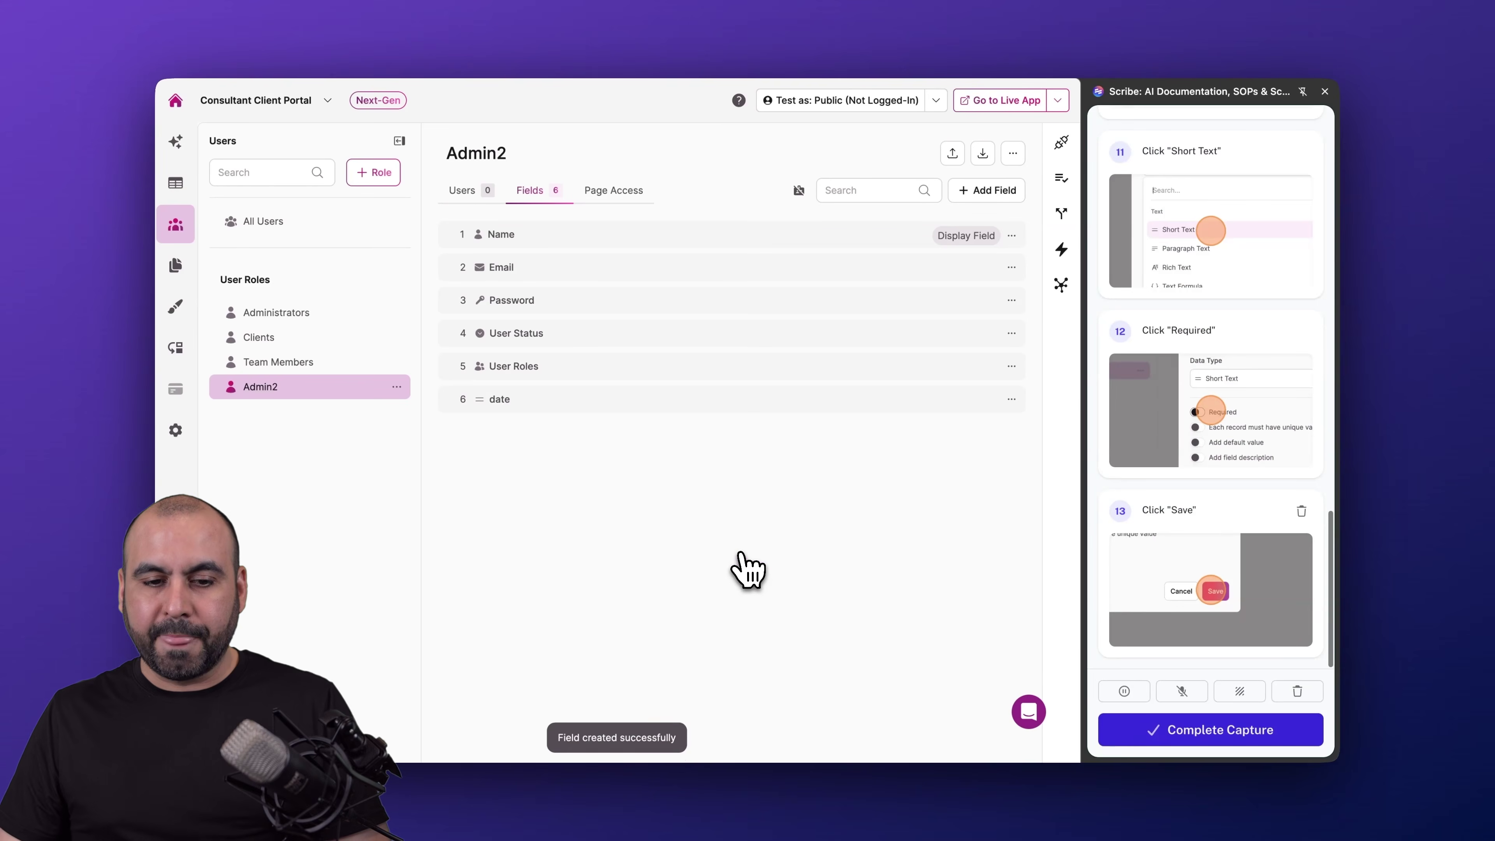
click(465, 192)
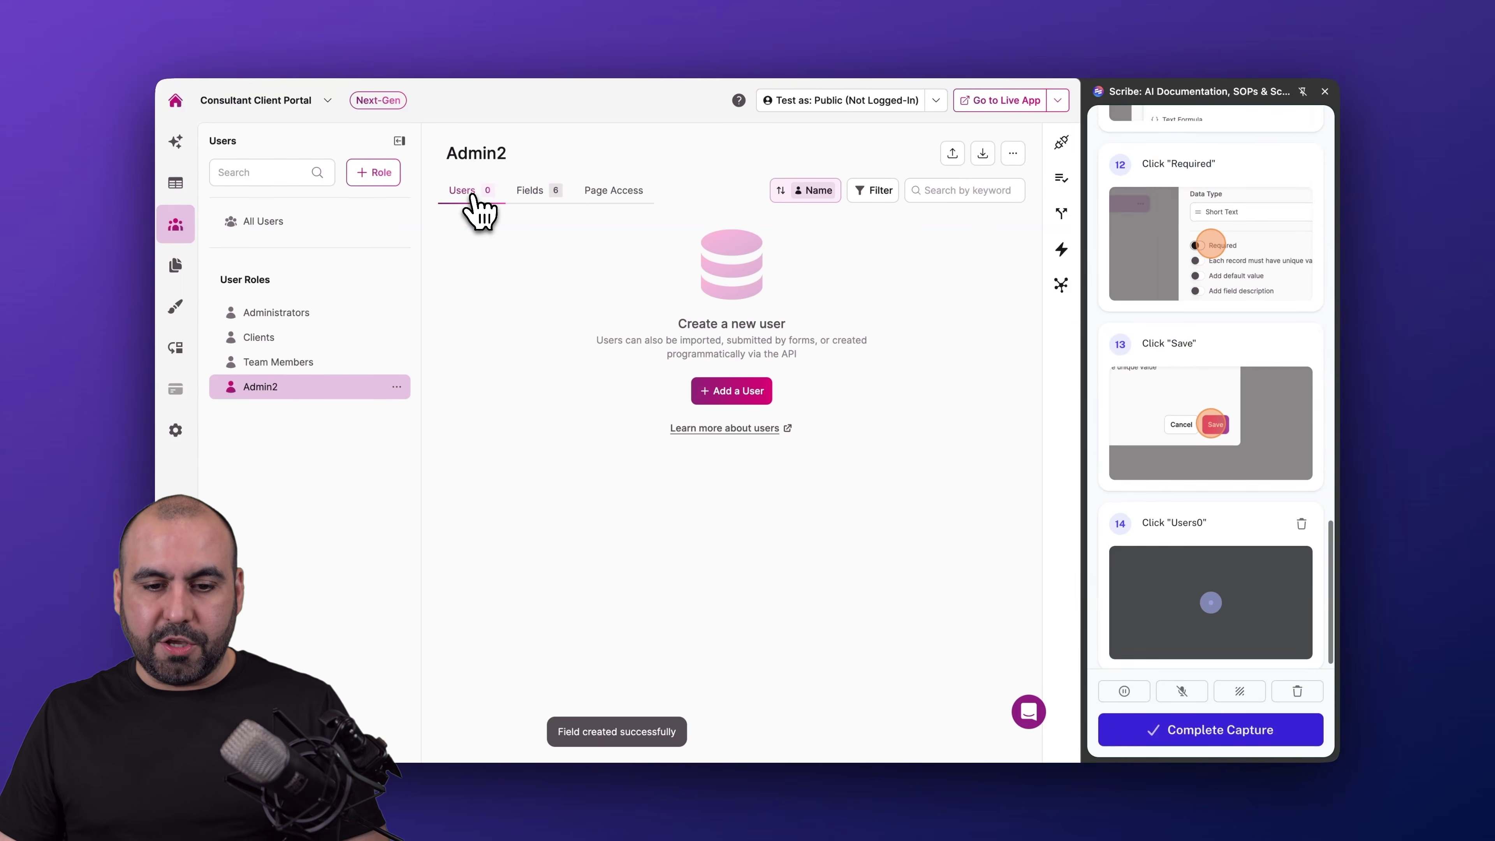
- Add a new Admin2 user row and fill in the user's name, e-mail and password
click(728, 390)
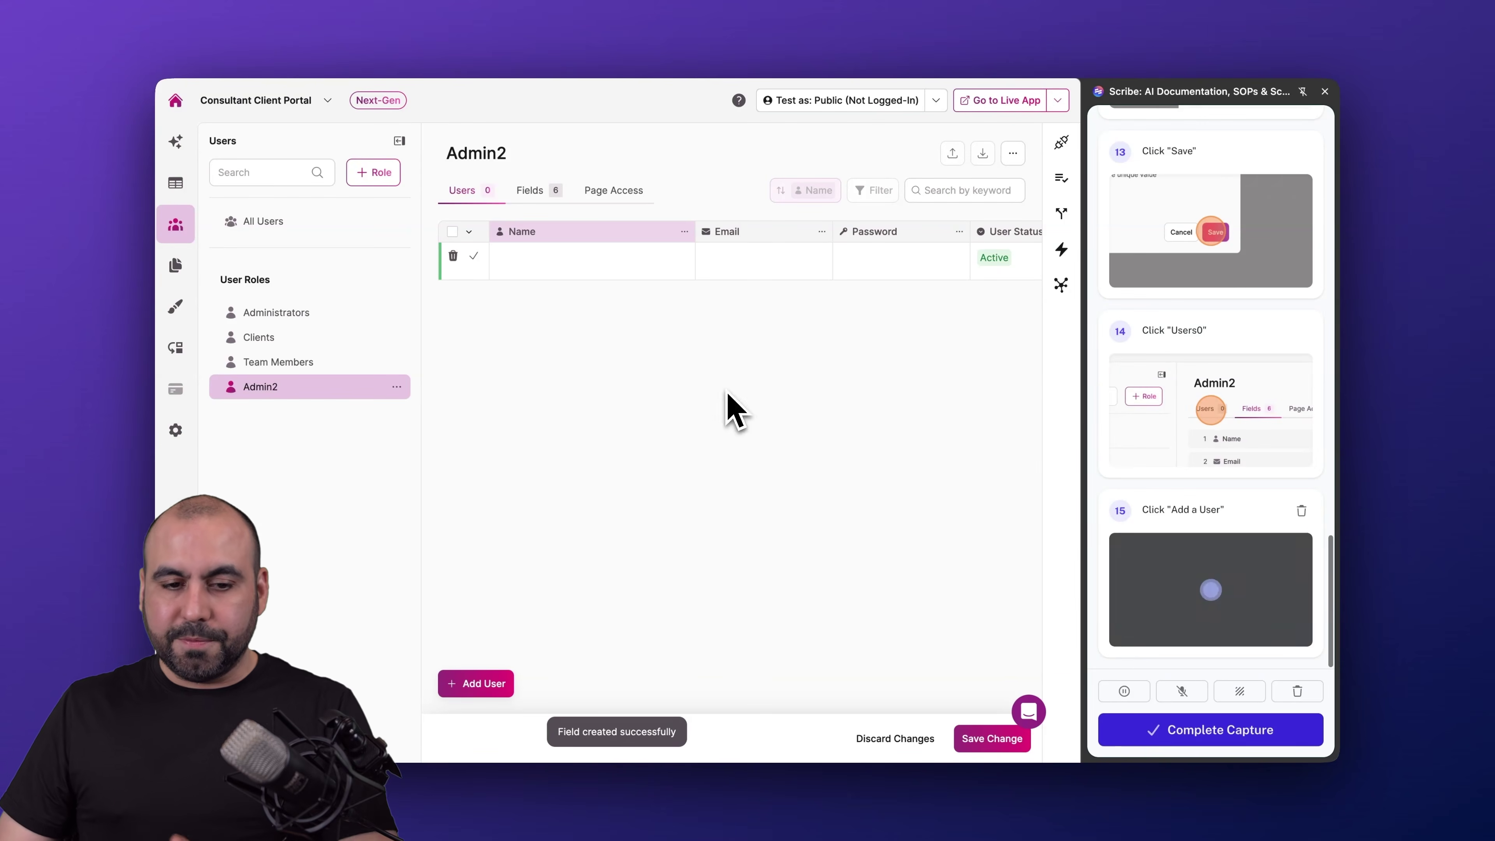
click(551, 257)
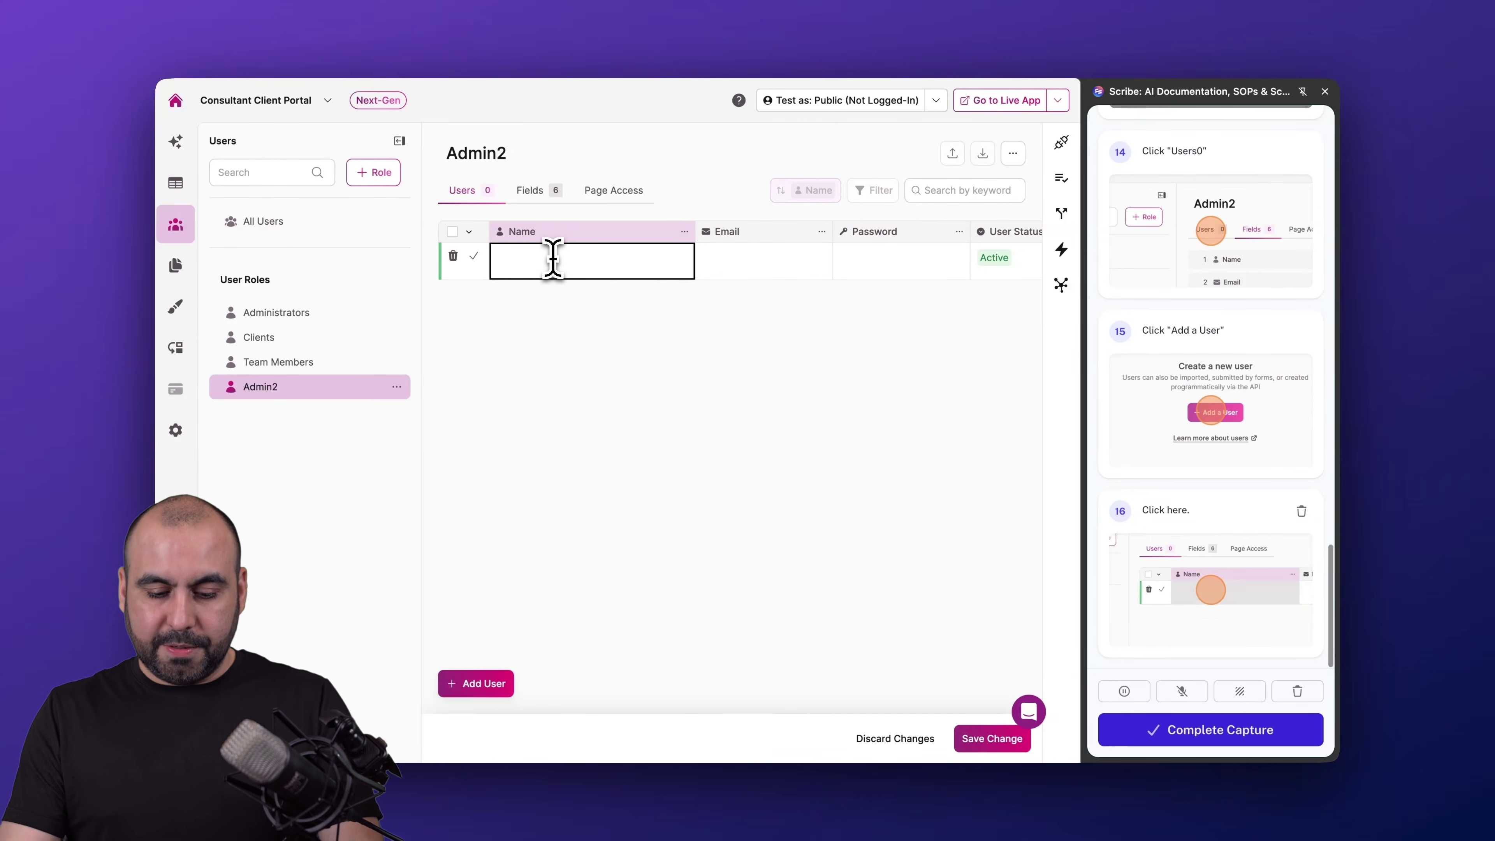
text(Test)
click(648, 258)
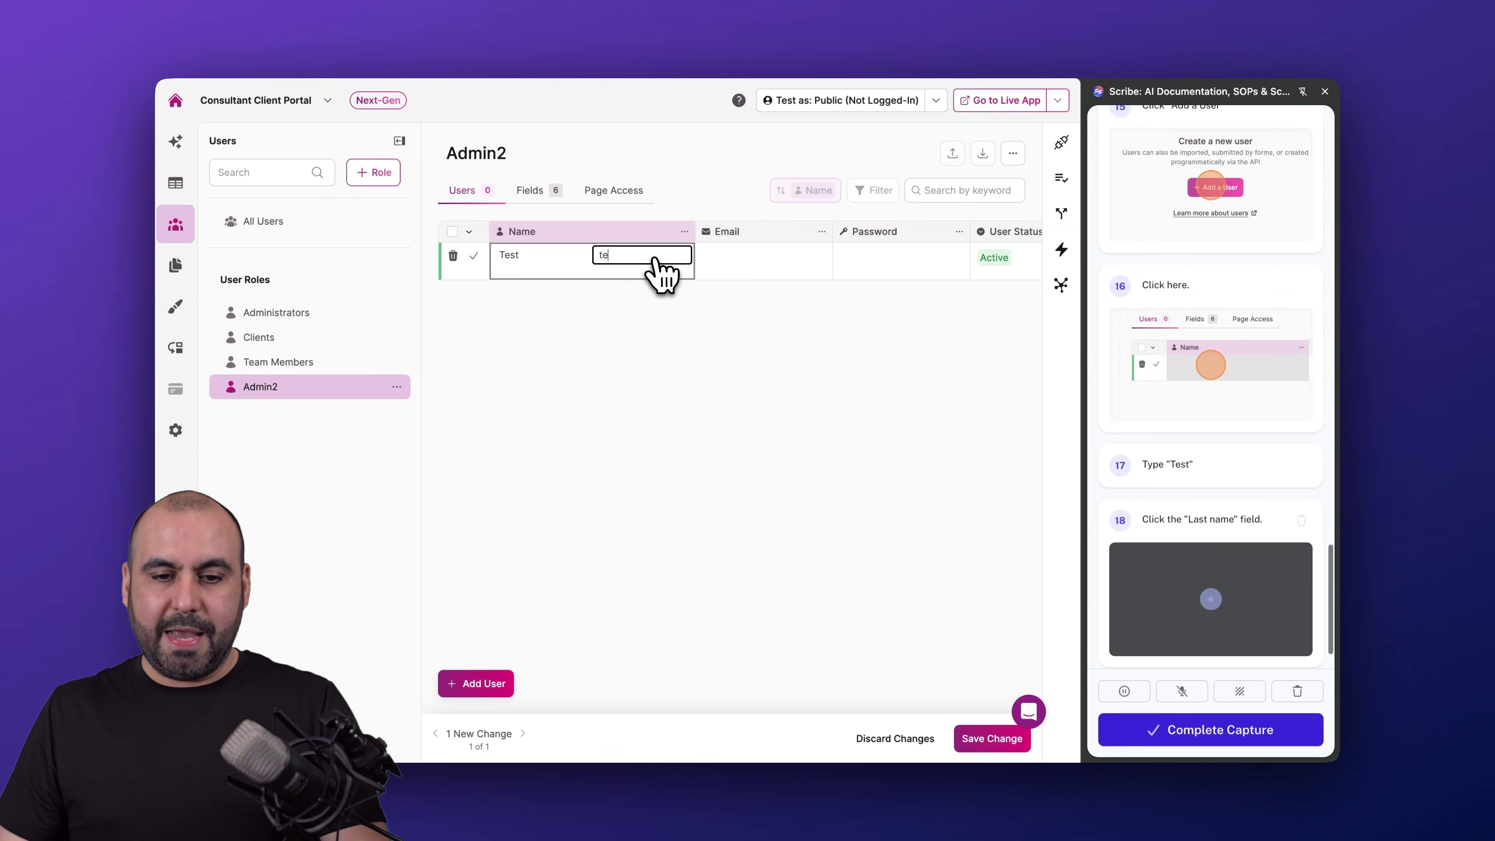
text(test)
click(739, 263)
text(test)
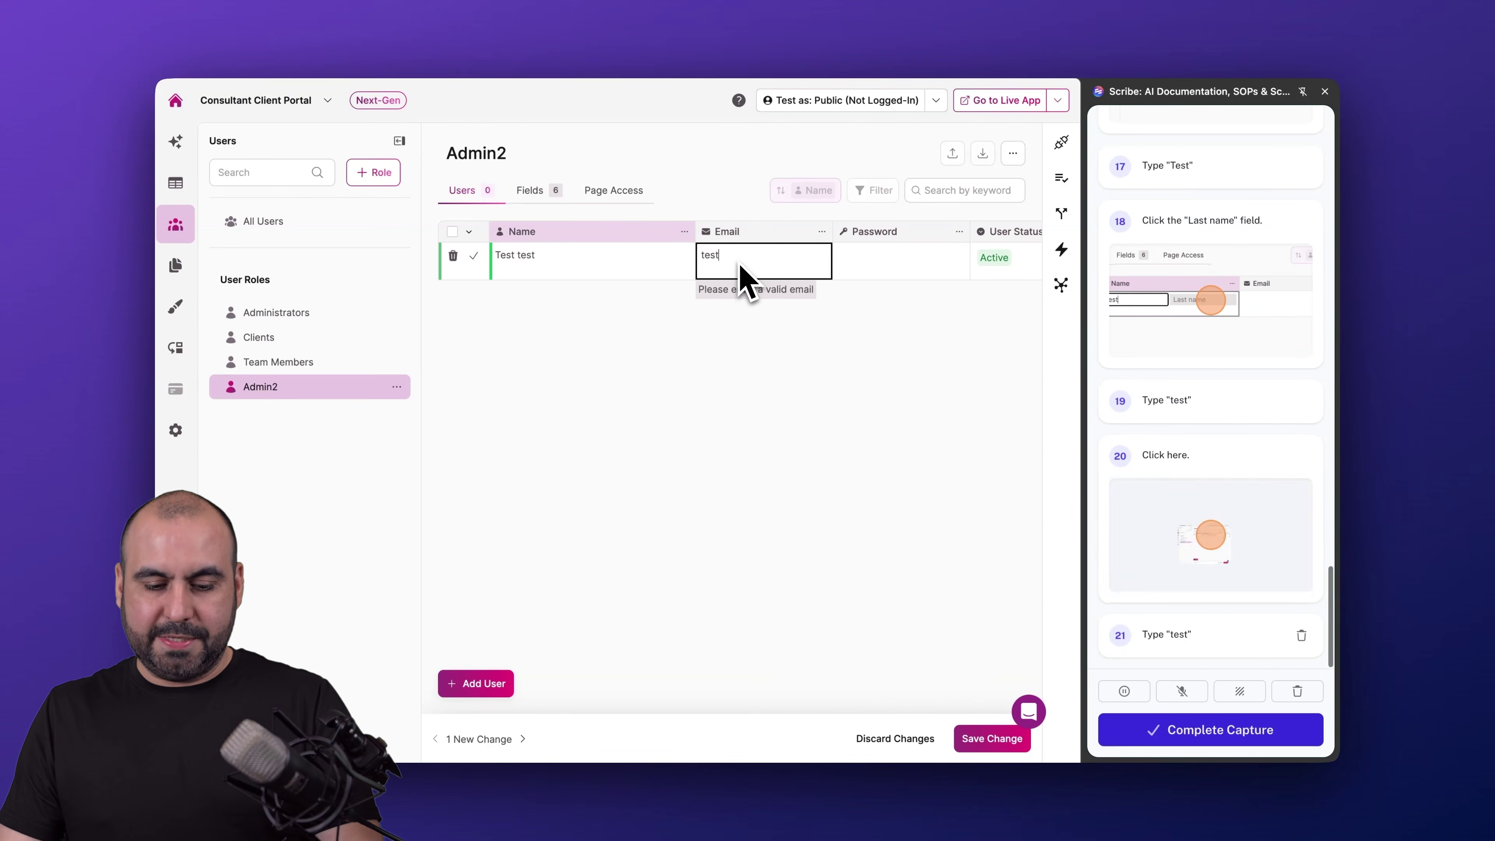
text(@test.com)
click(874, 262)
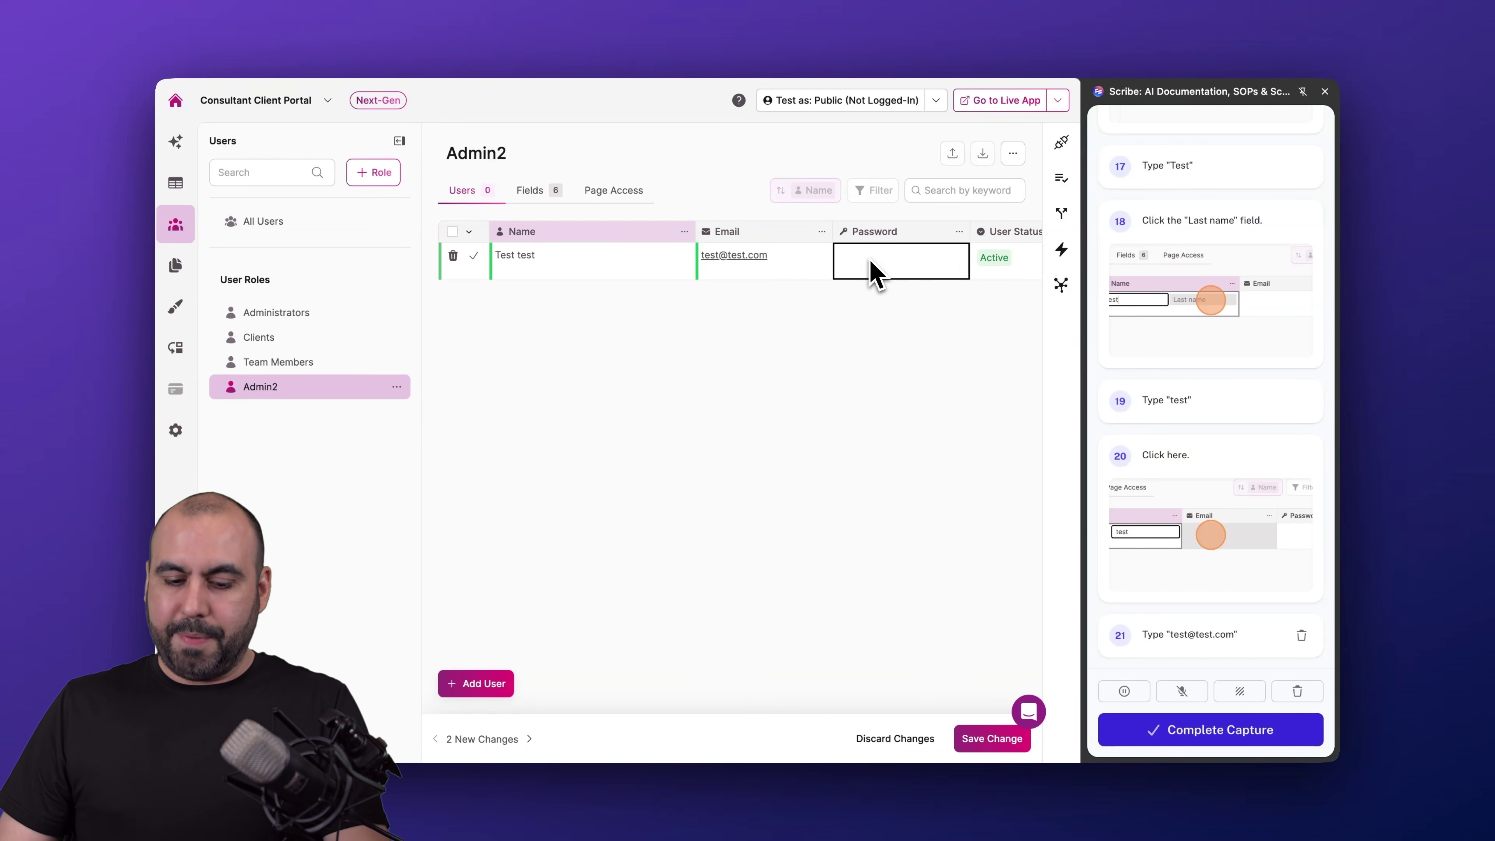
text(Password123)
- Enter '13th' in the new user's date cell and save the user
scroll(937, 310, right, 6)
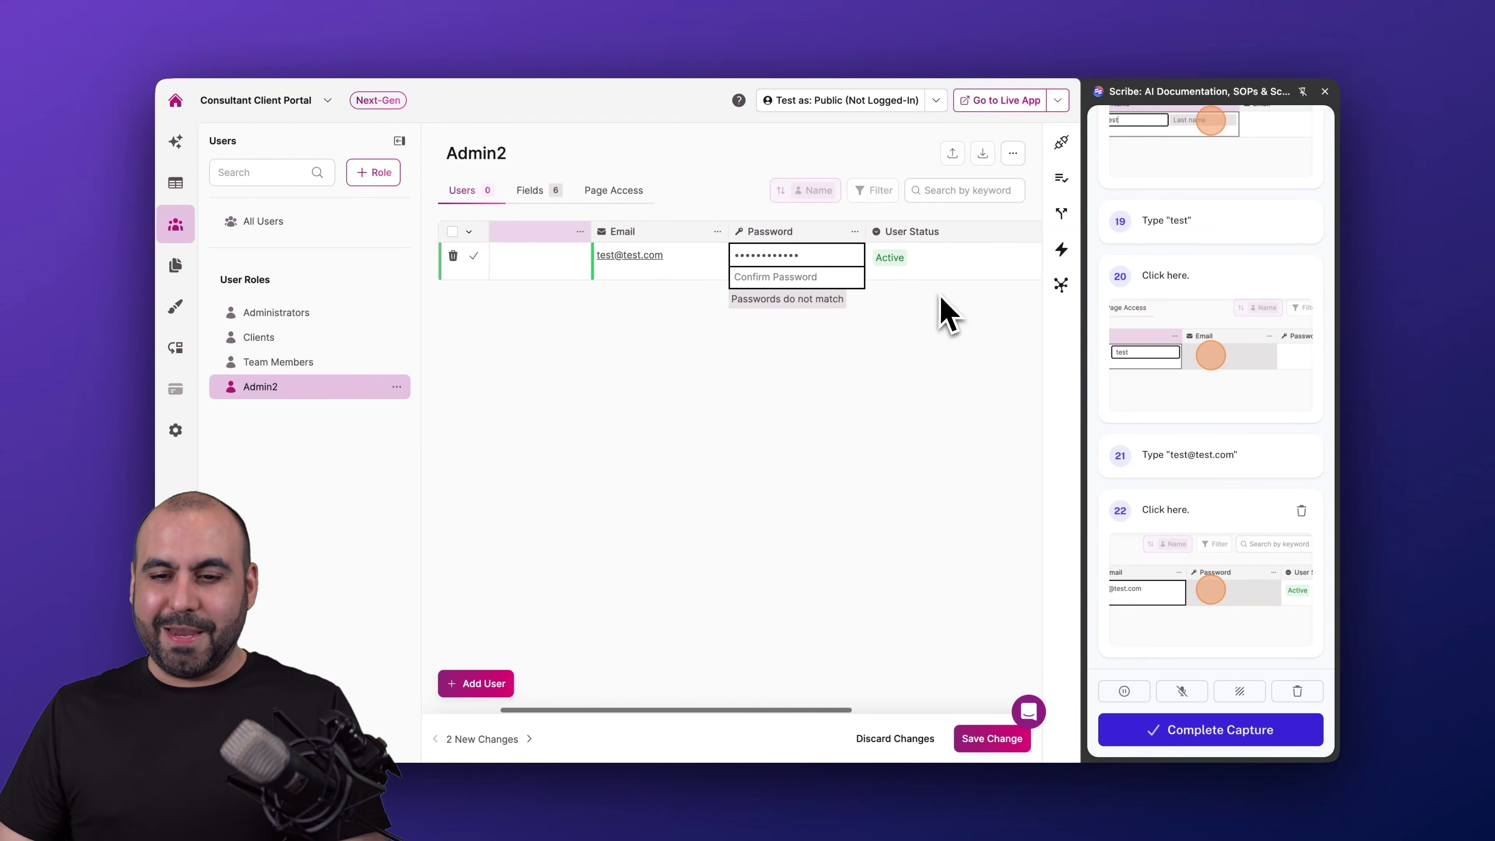
double_click(949, 260)
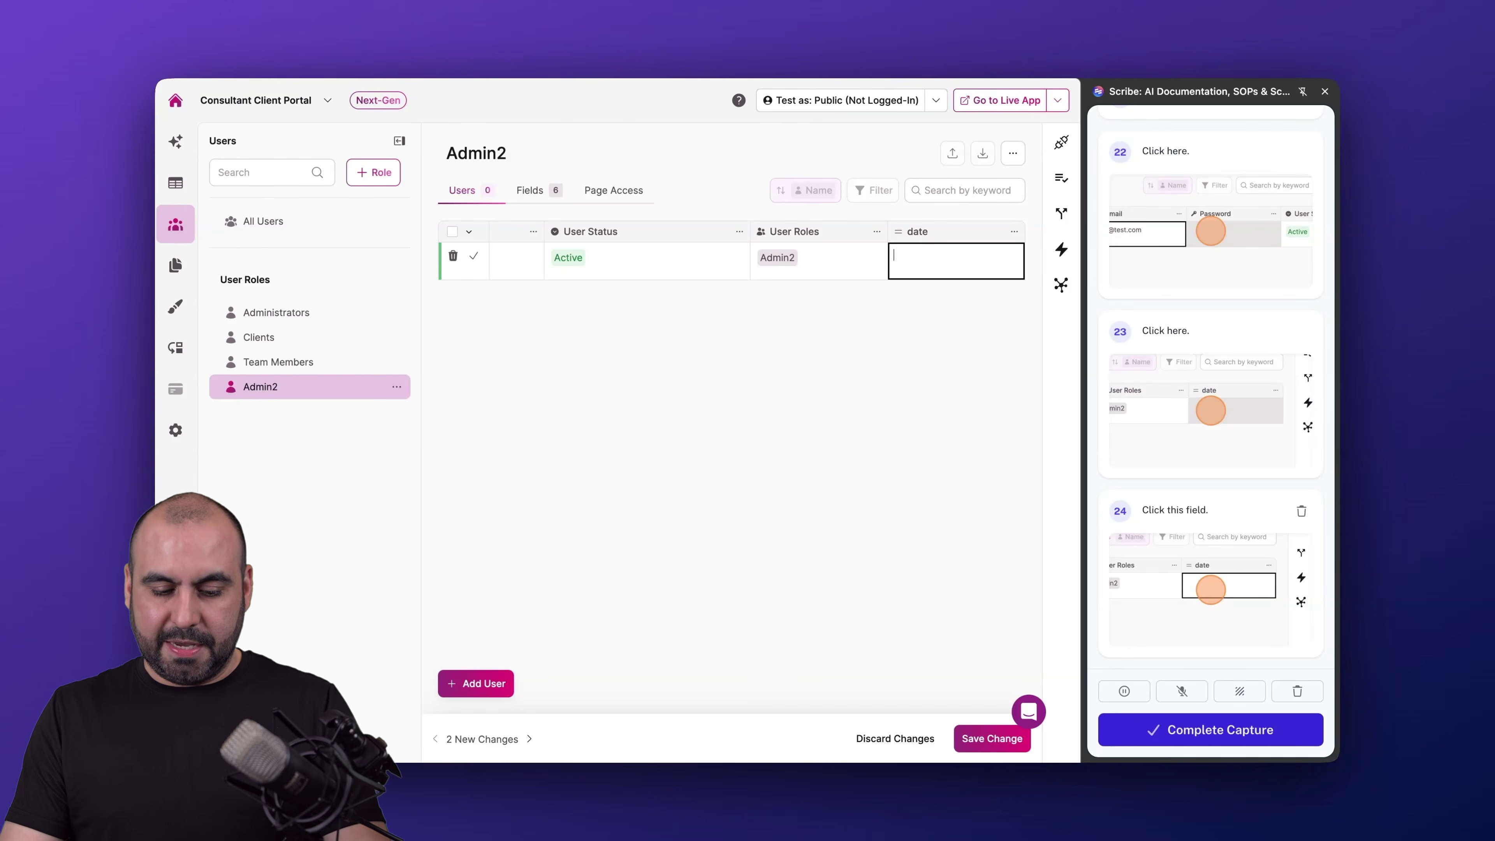
text(13th)
click(991, 738)
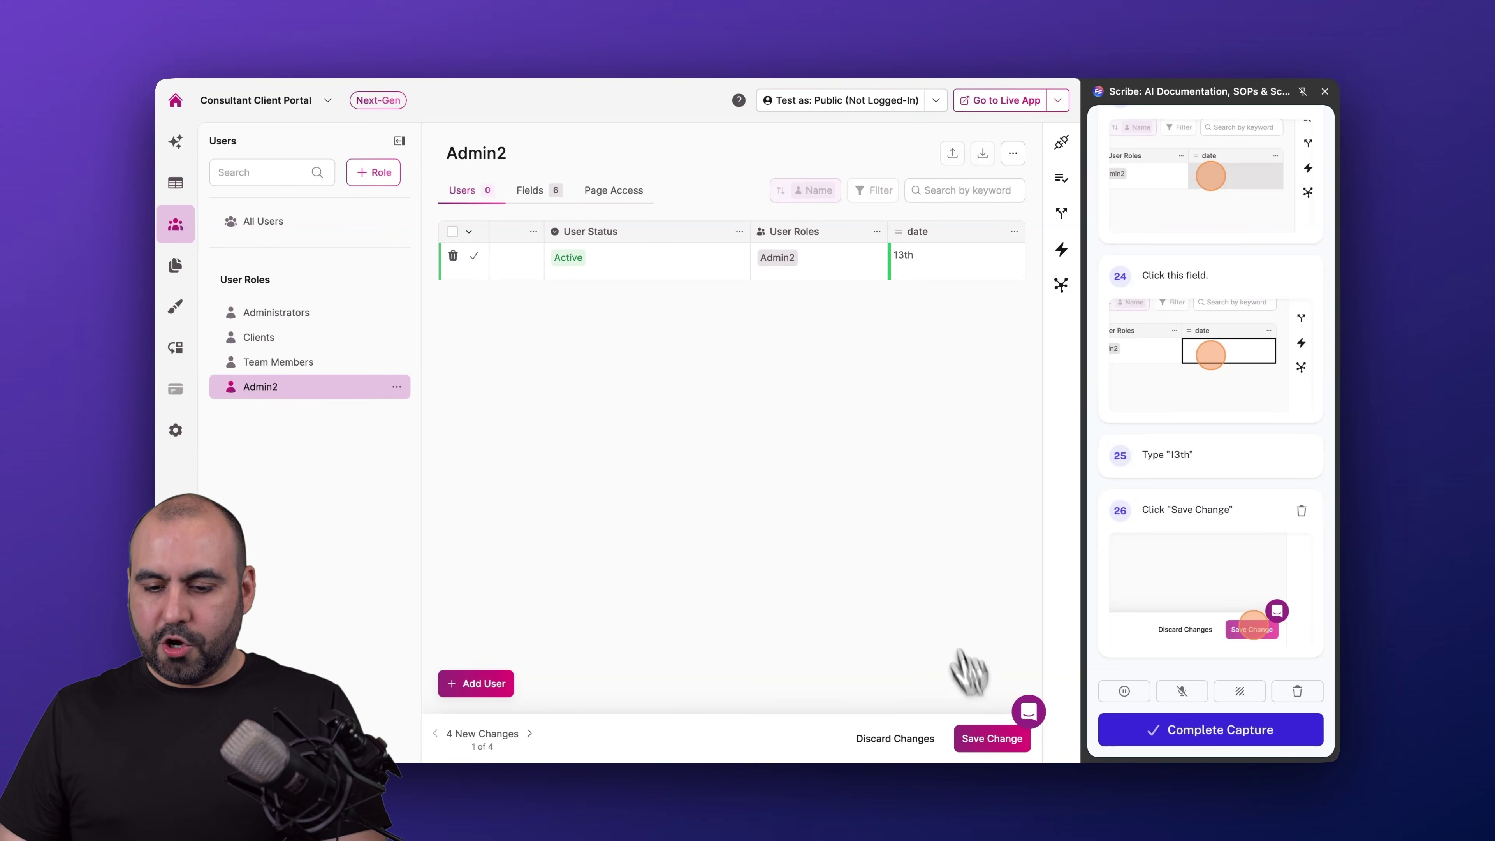
click(993, 743)
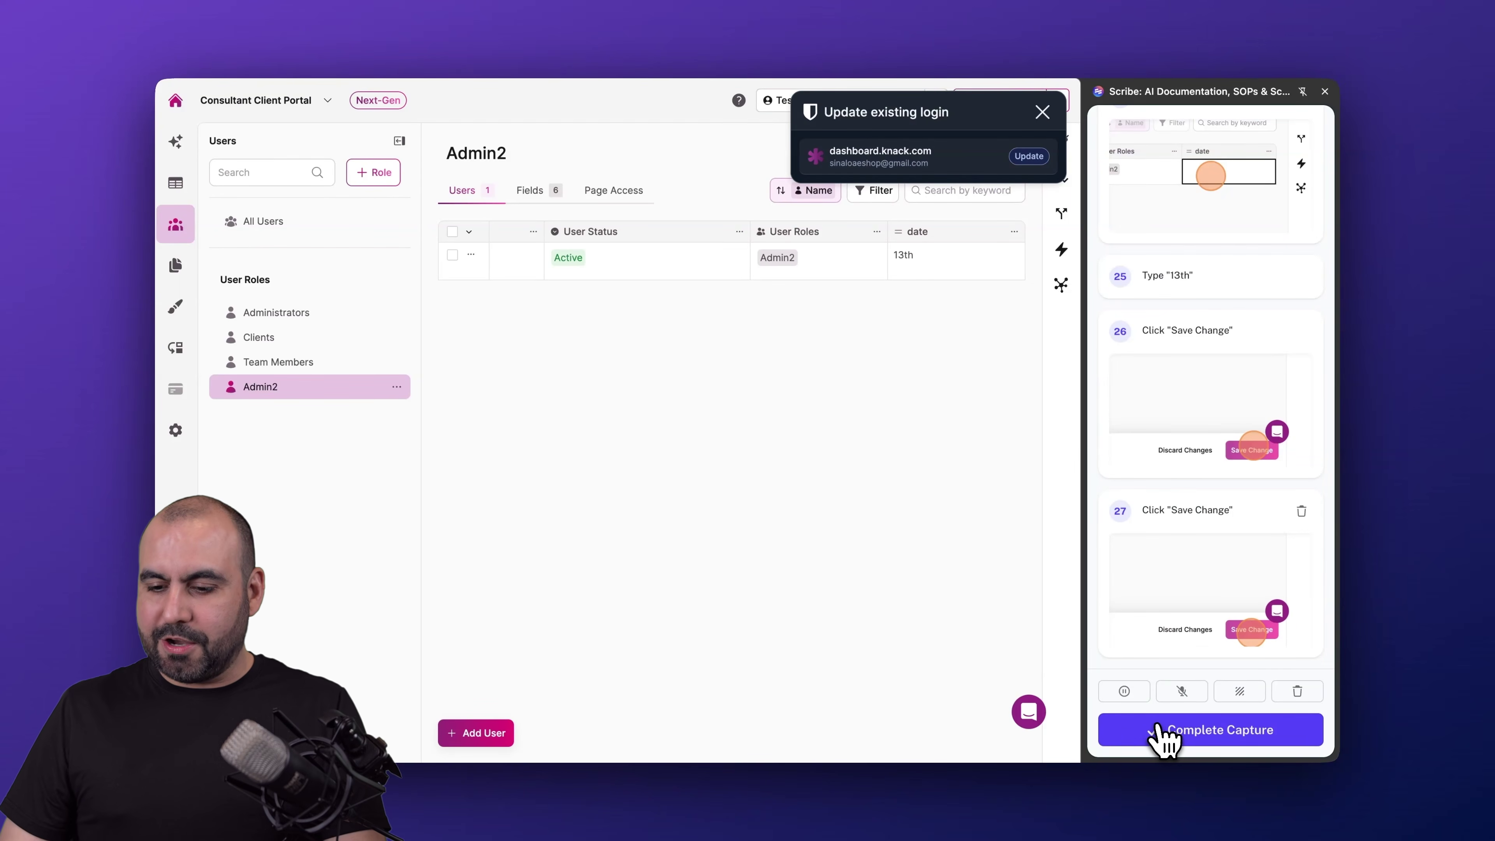
- Complete the capture, review the 27 generated steps, and bring up the guide's sharing options
click(1189, 736)
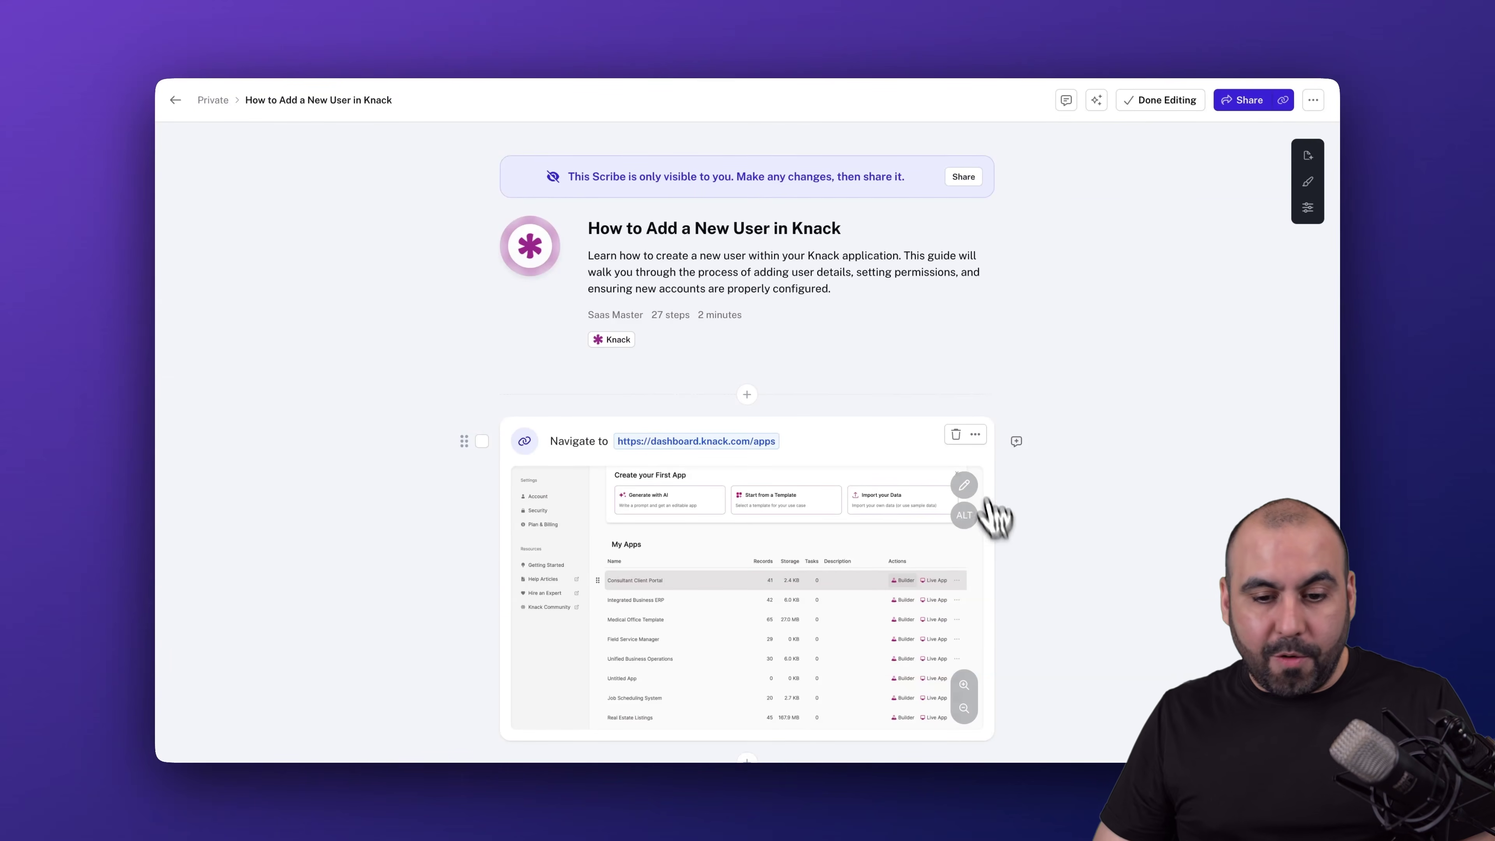
scroll(977, 474, down, 6)
scroll(977, 474, down, 20)
scroll(977, 474, down, 5)
scroll(978, 478, up, 10)
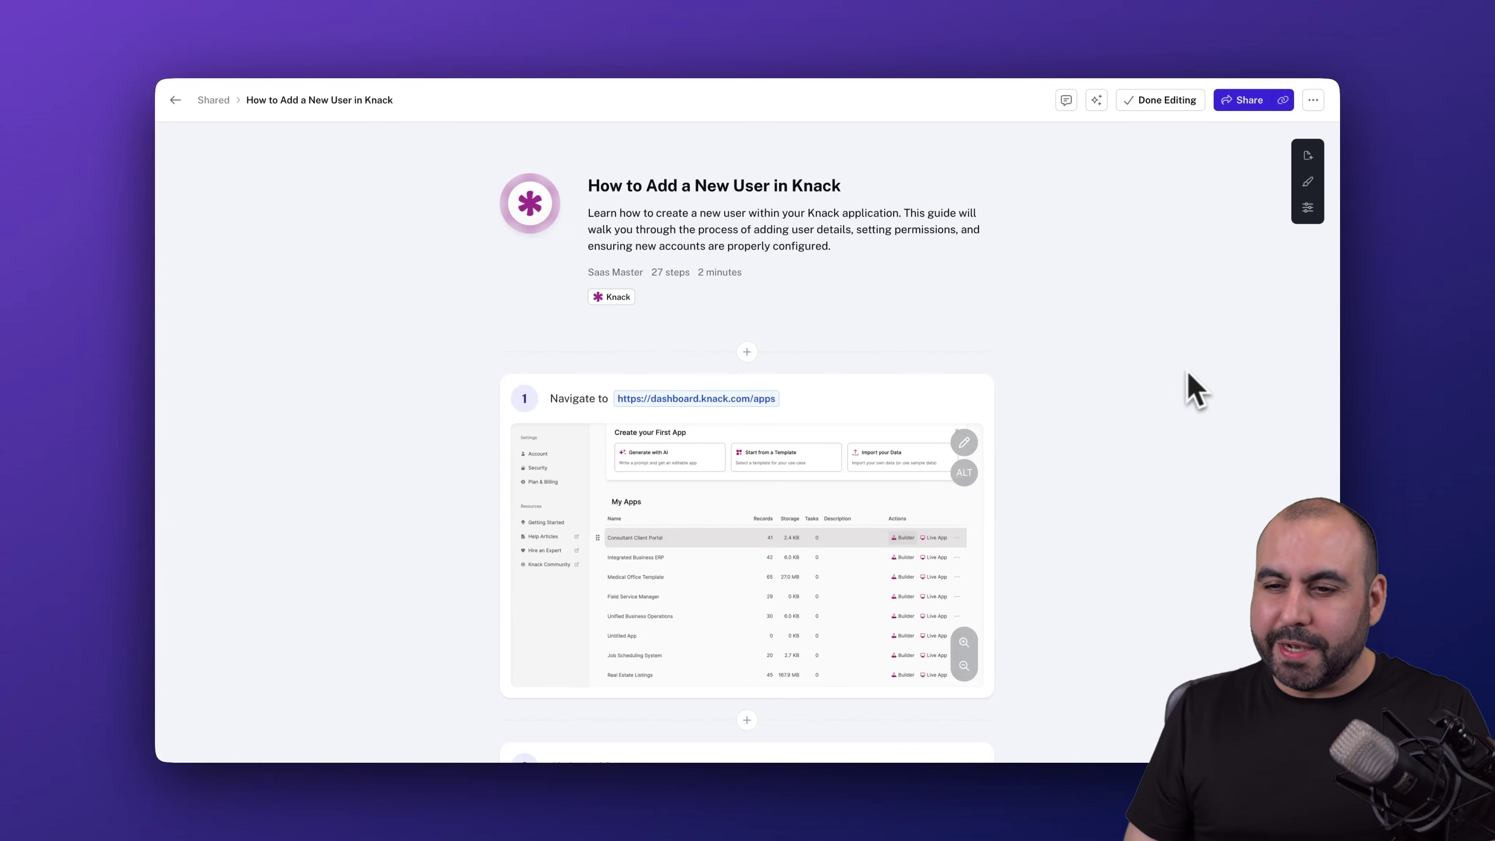
click(1241, 101)
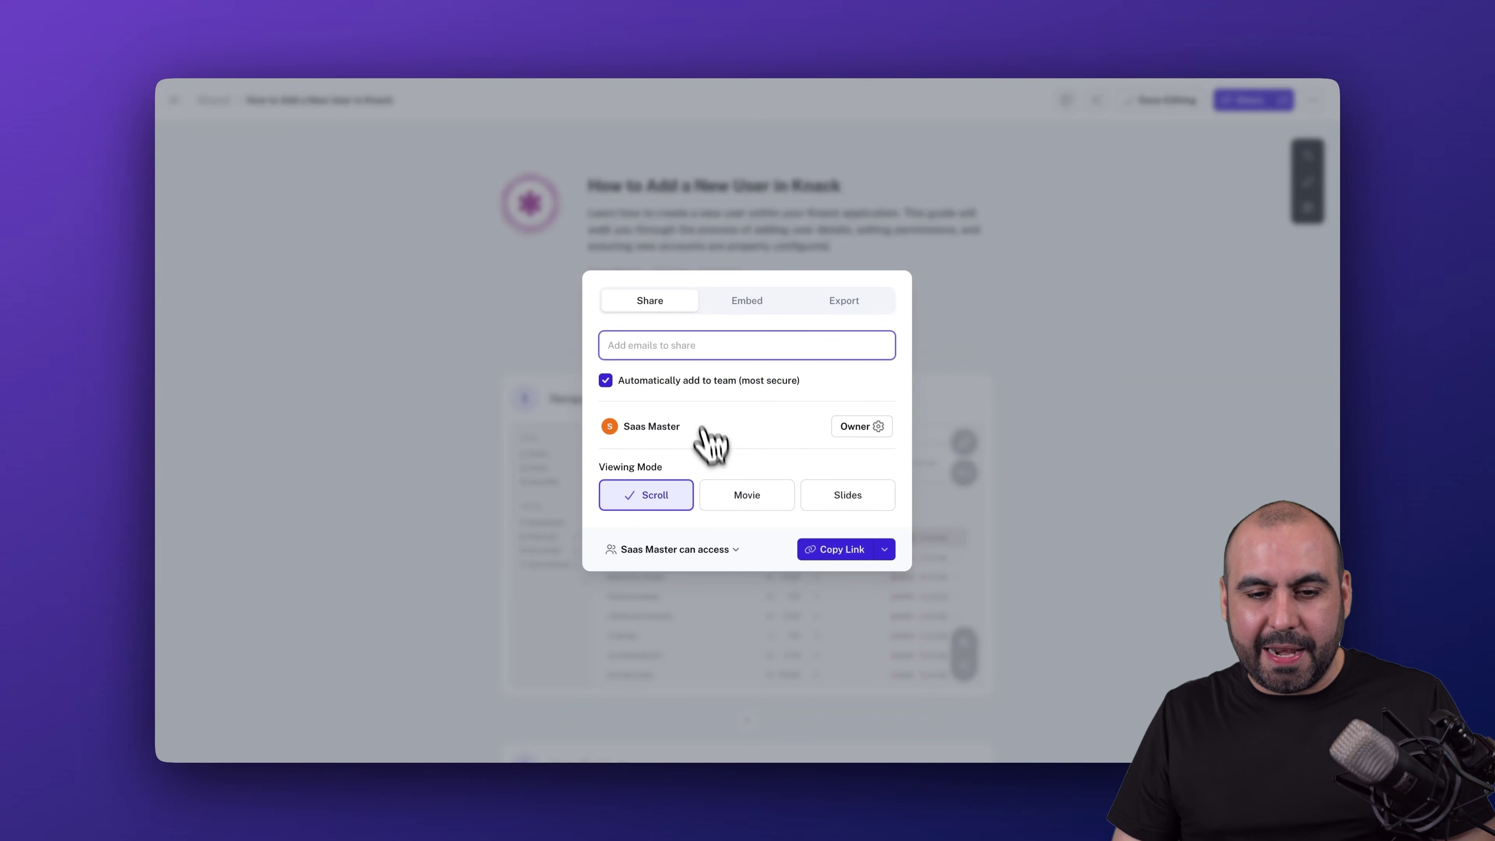
- Share the guide as Slides viewable by anyone with the link, and copy the Slides link
click(842, 507)
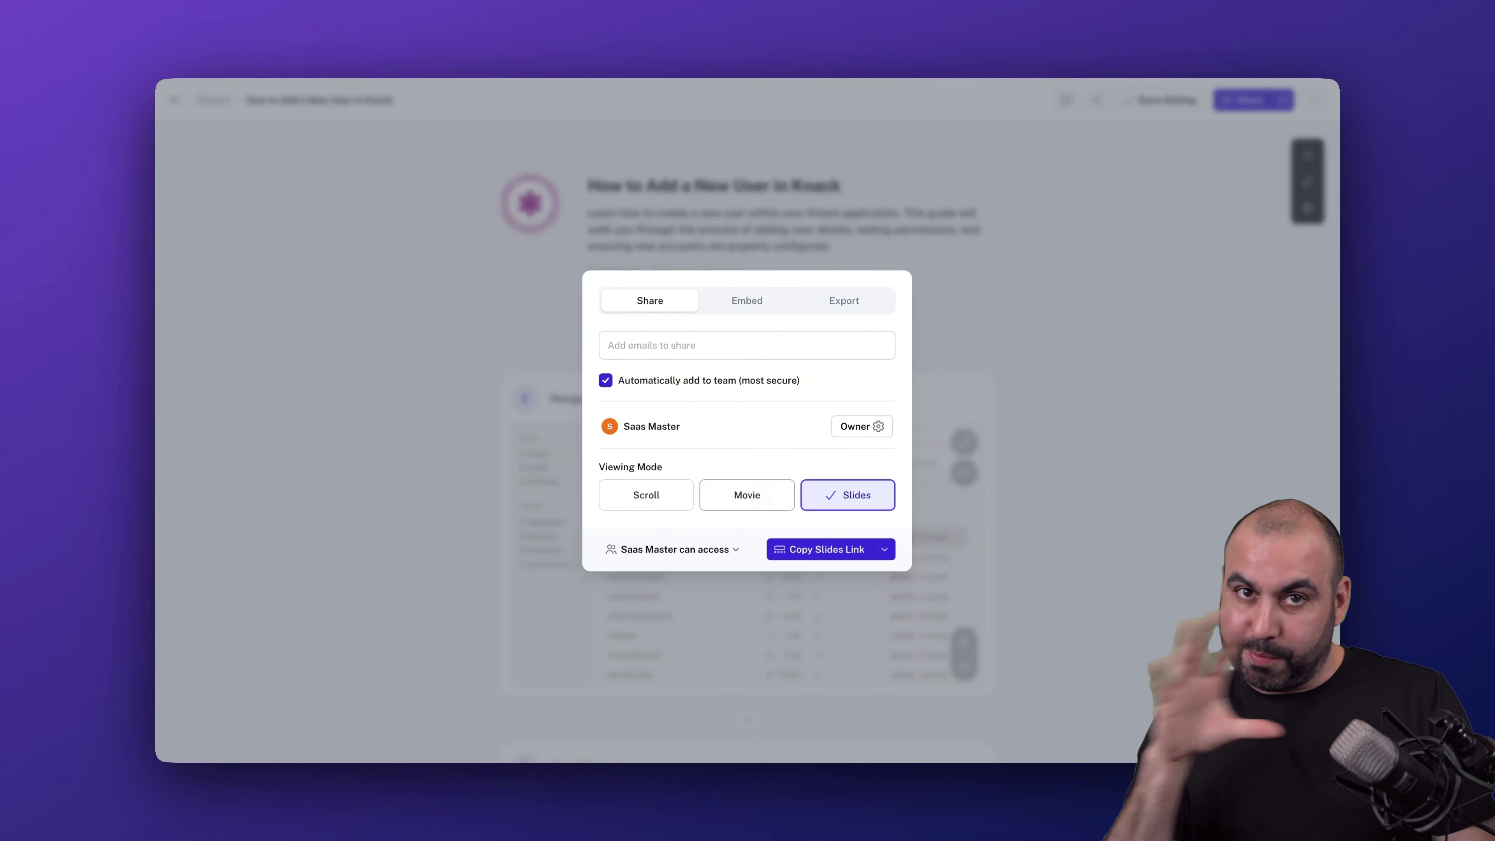
click(717, 548)
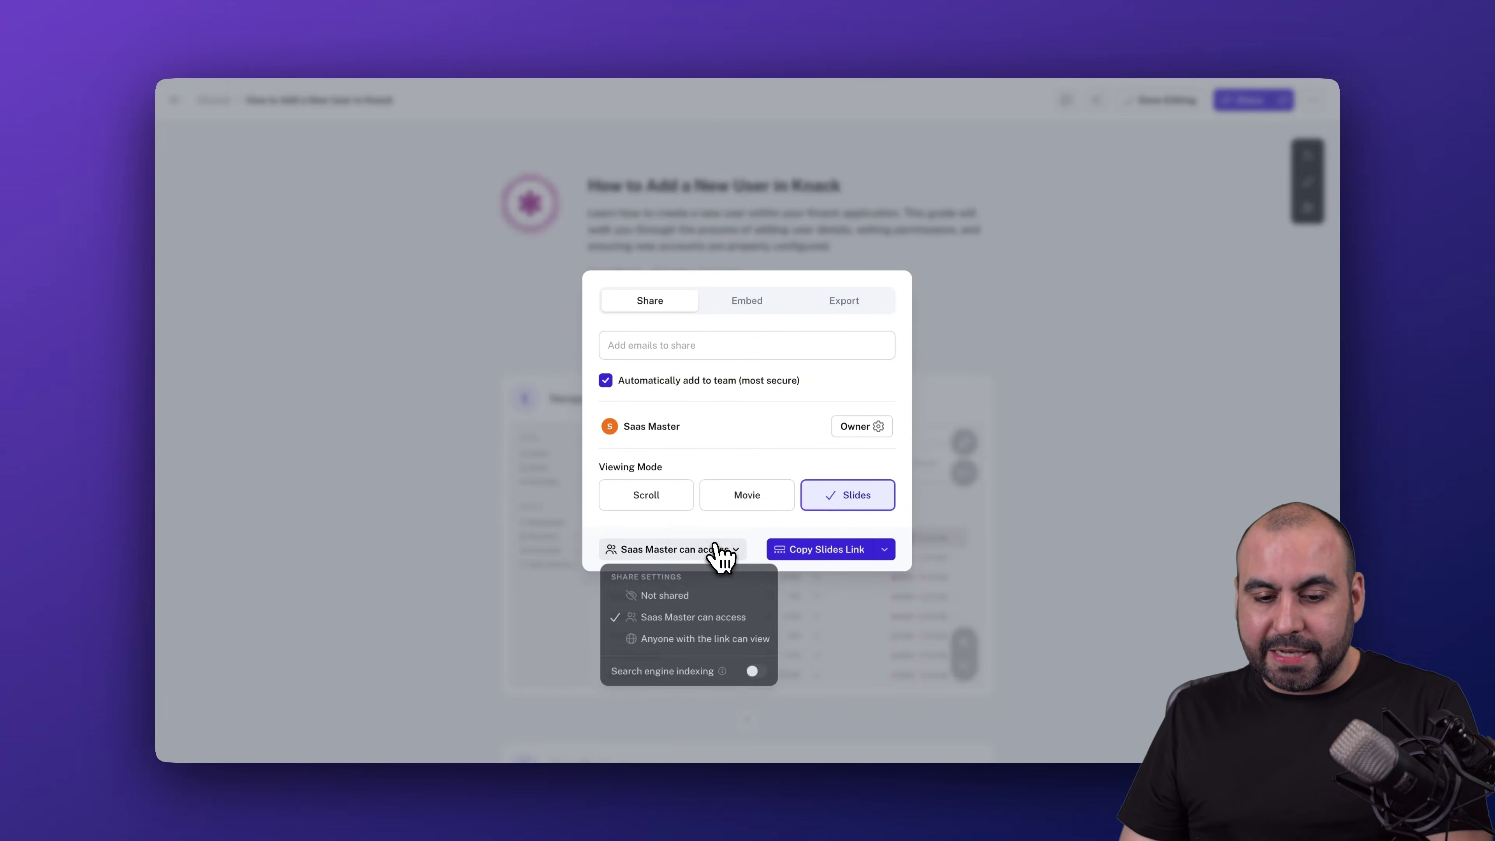
click(706, 647)
click(844, 556)
click(1133, 515)
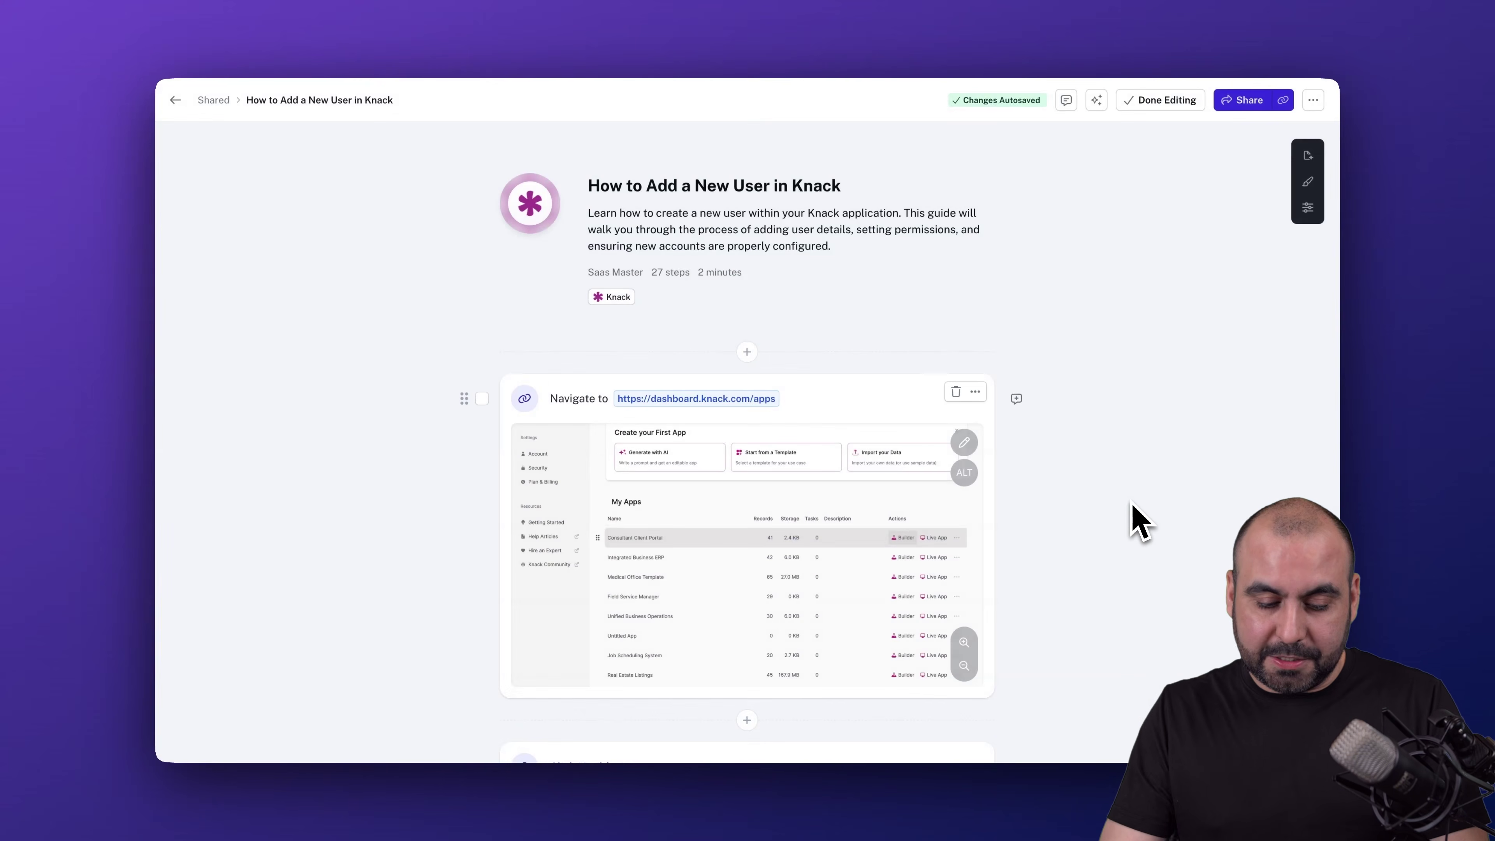
- Open the copied Slides link in an incognito window and start the guide
key(super+shift+n)
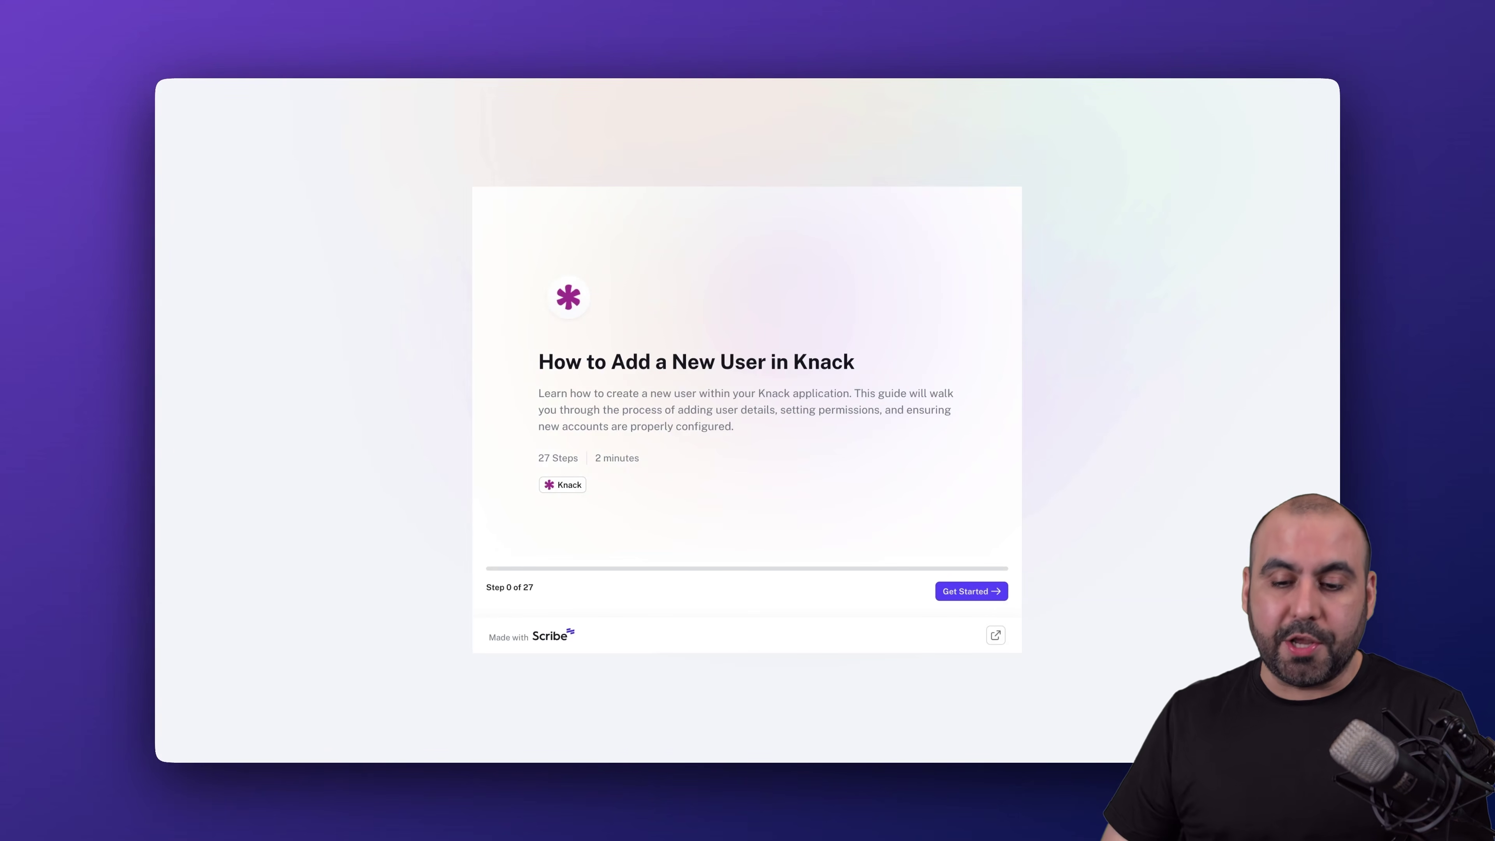
click(970, 590)
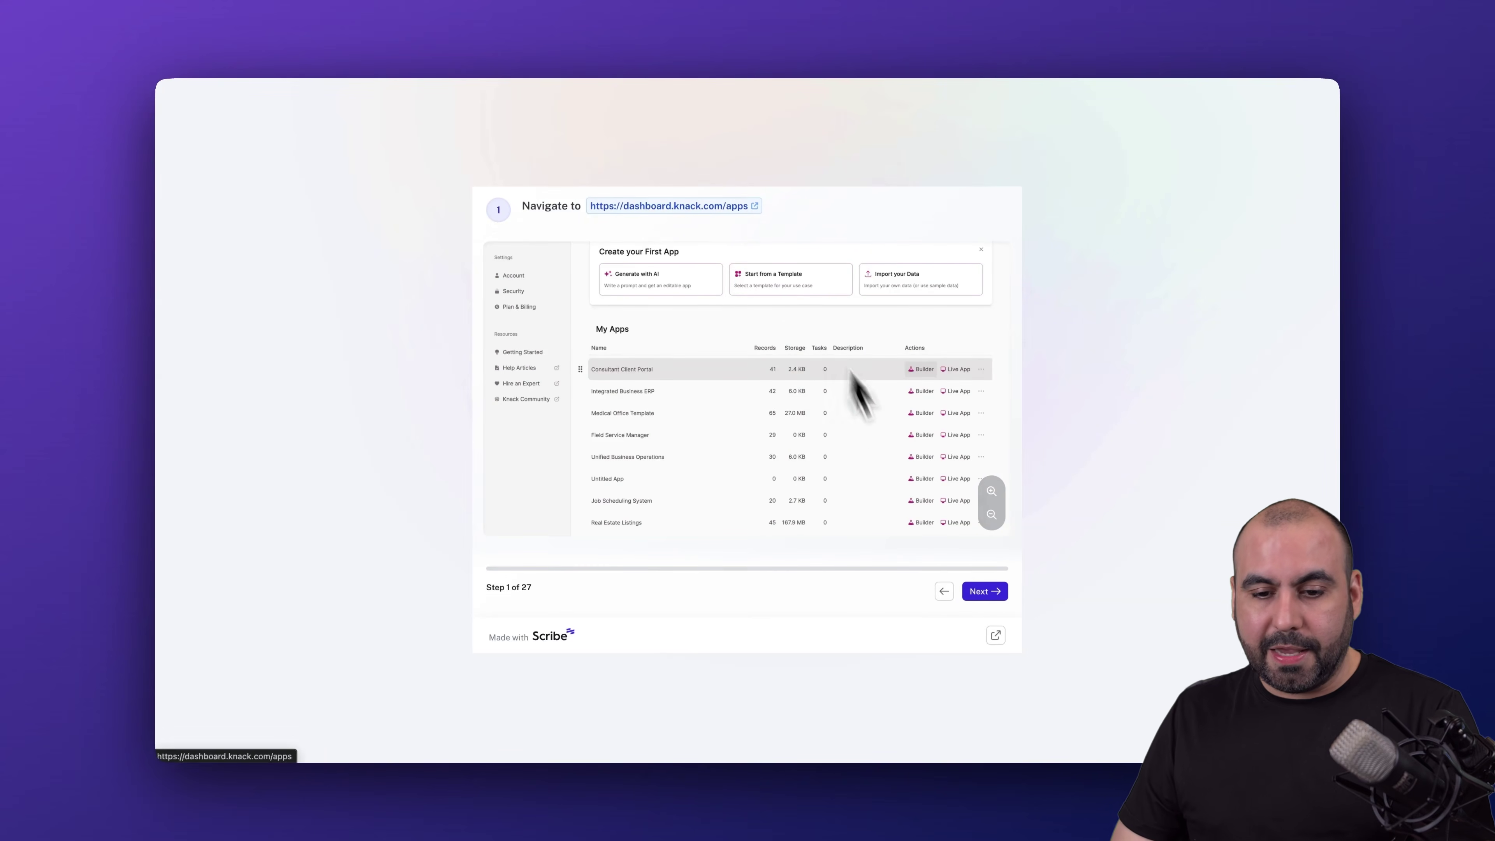
click(991, 593)
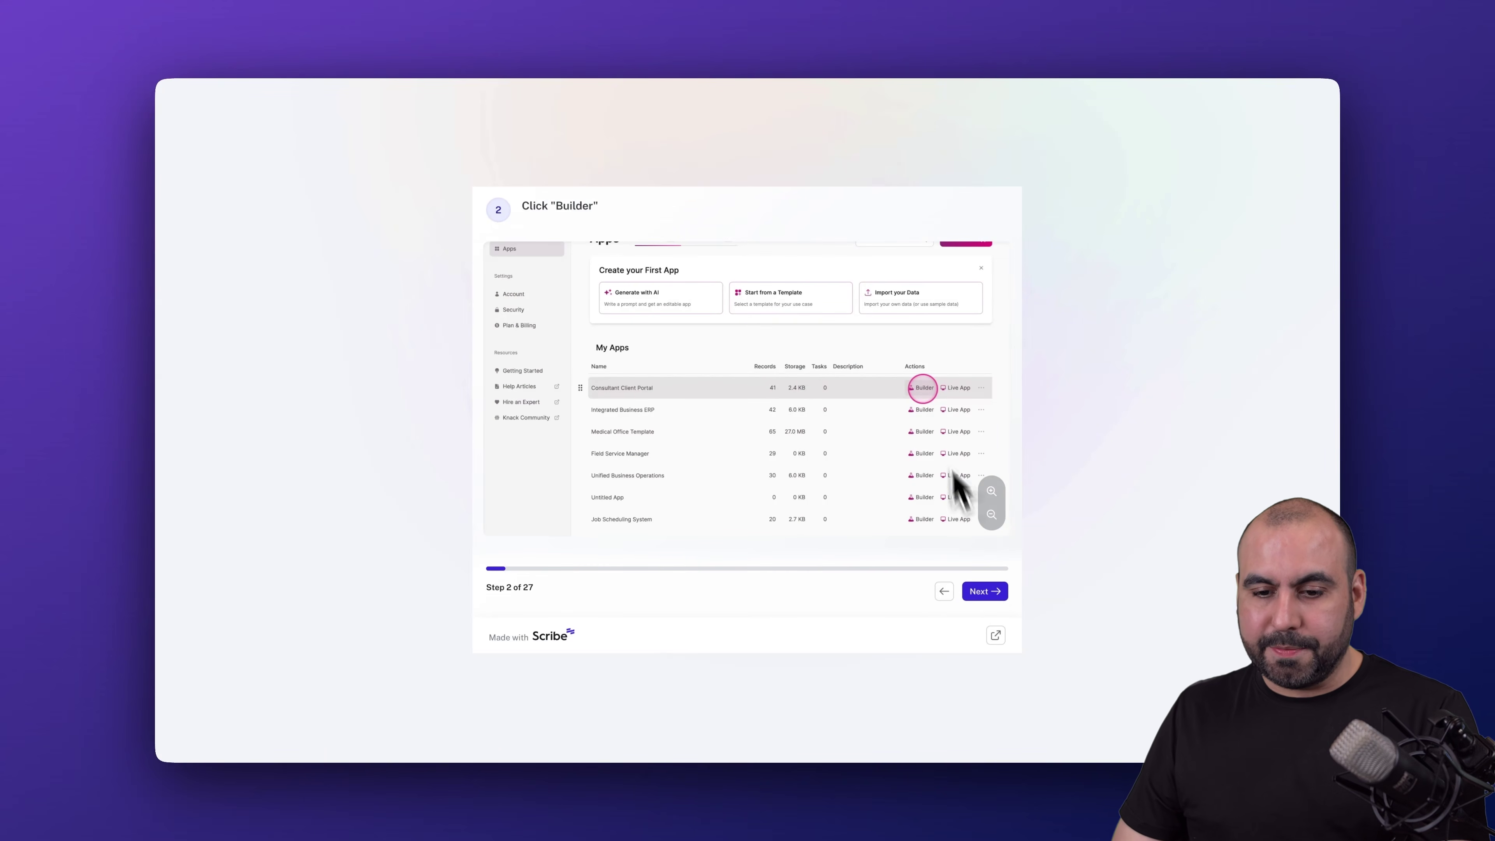
- Page through the Slides guide up to step 20 of 27
click(993, 591)
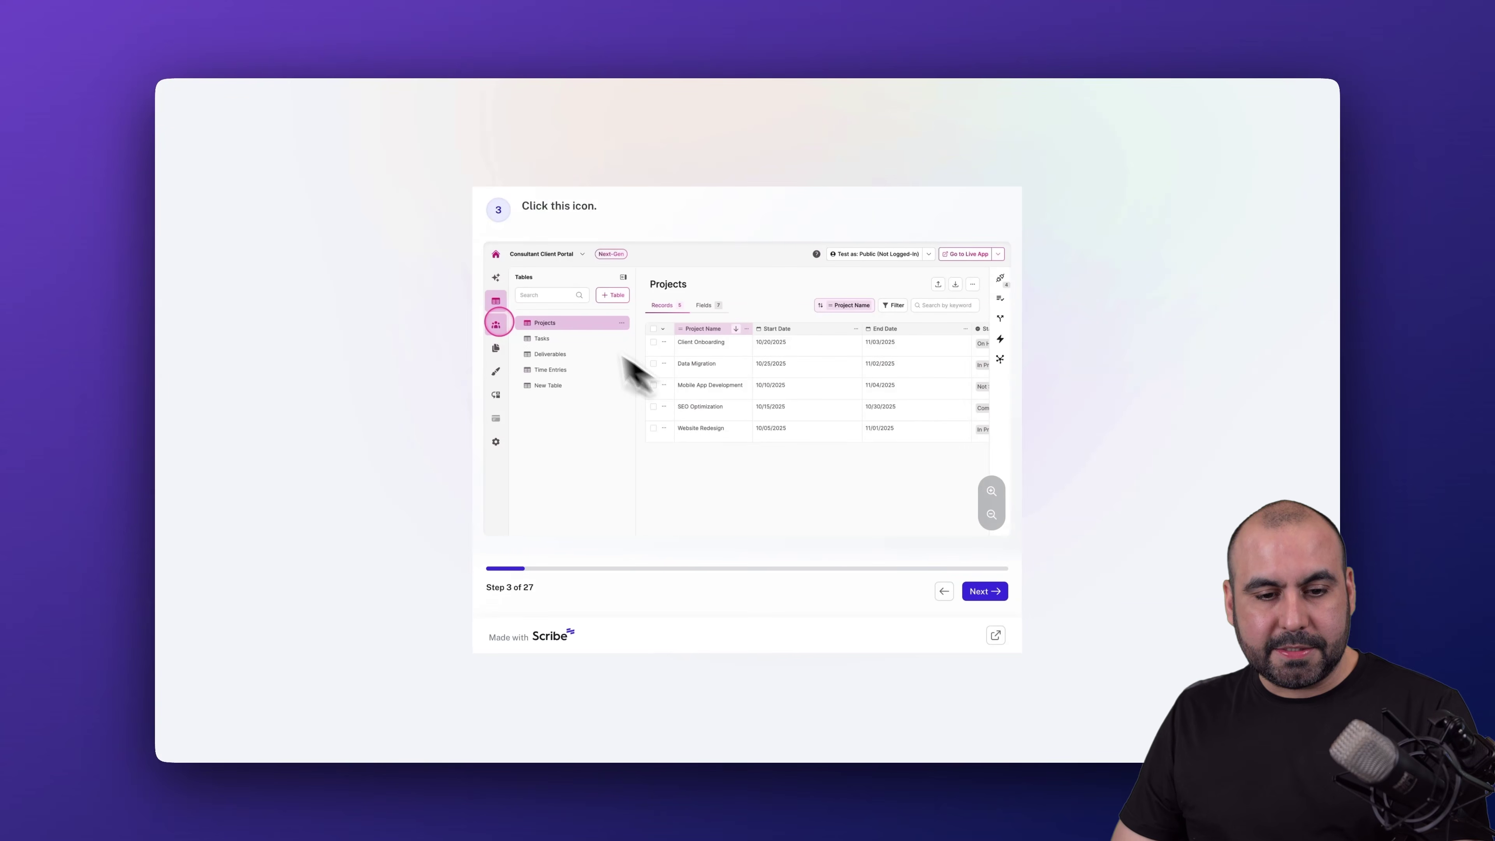
click(981, 592)
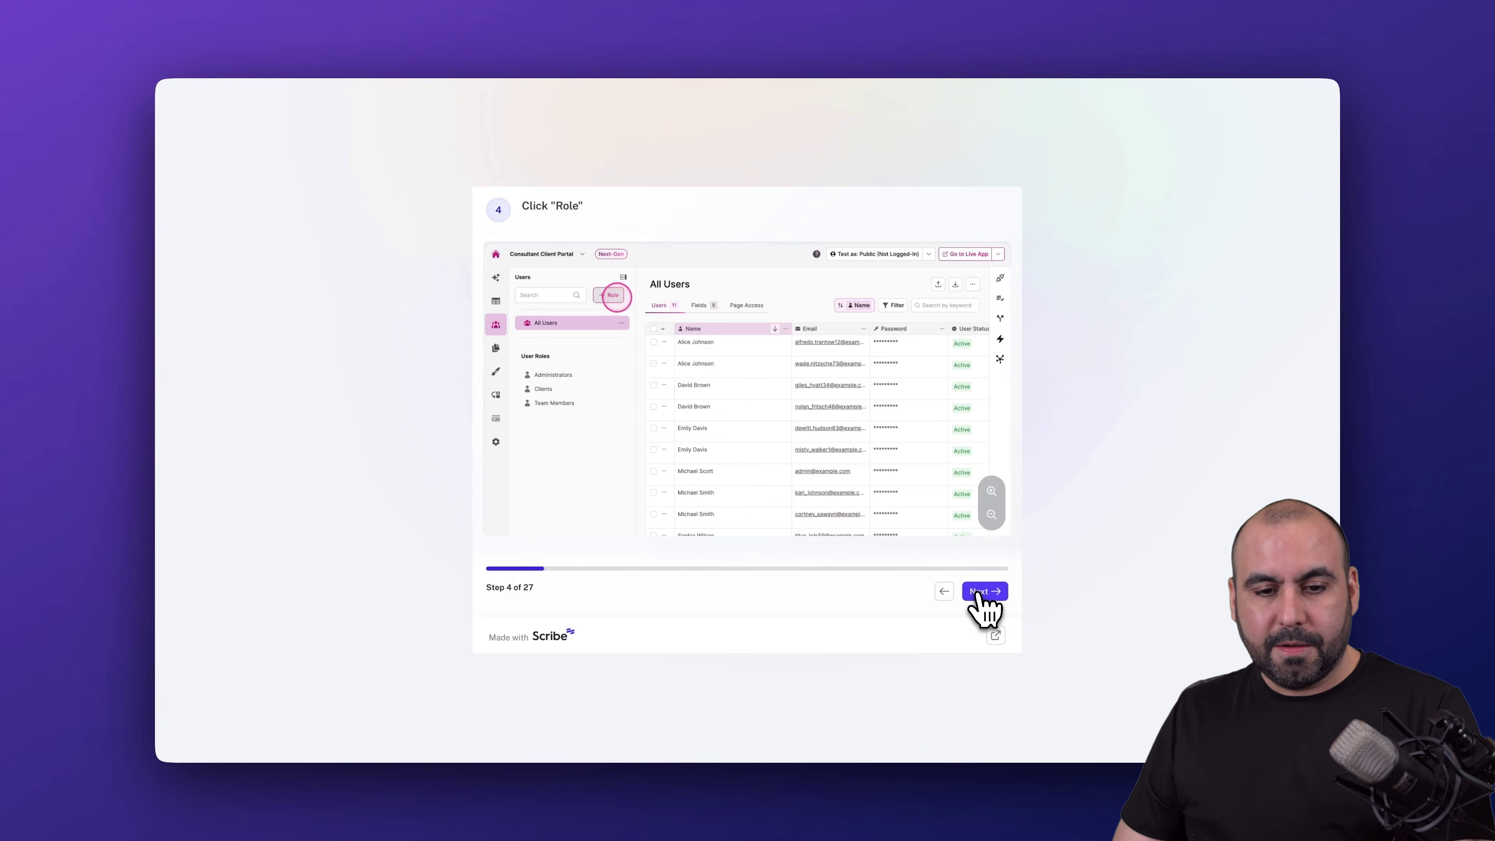
click(978, 592)
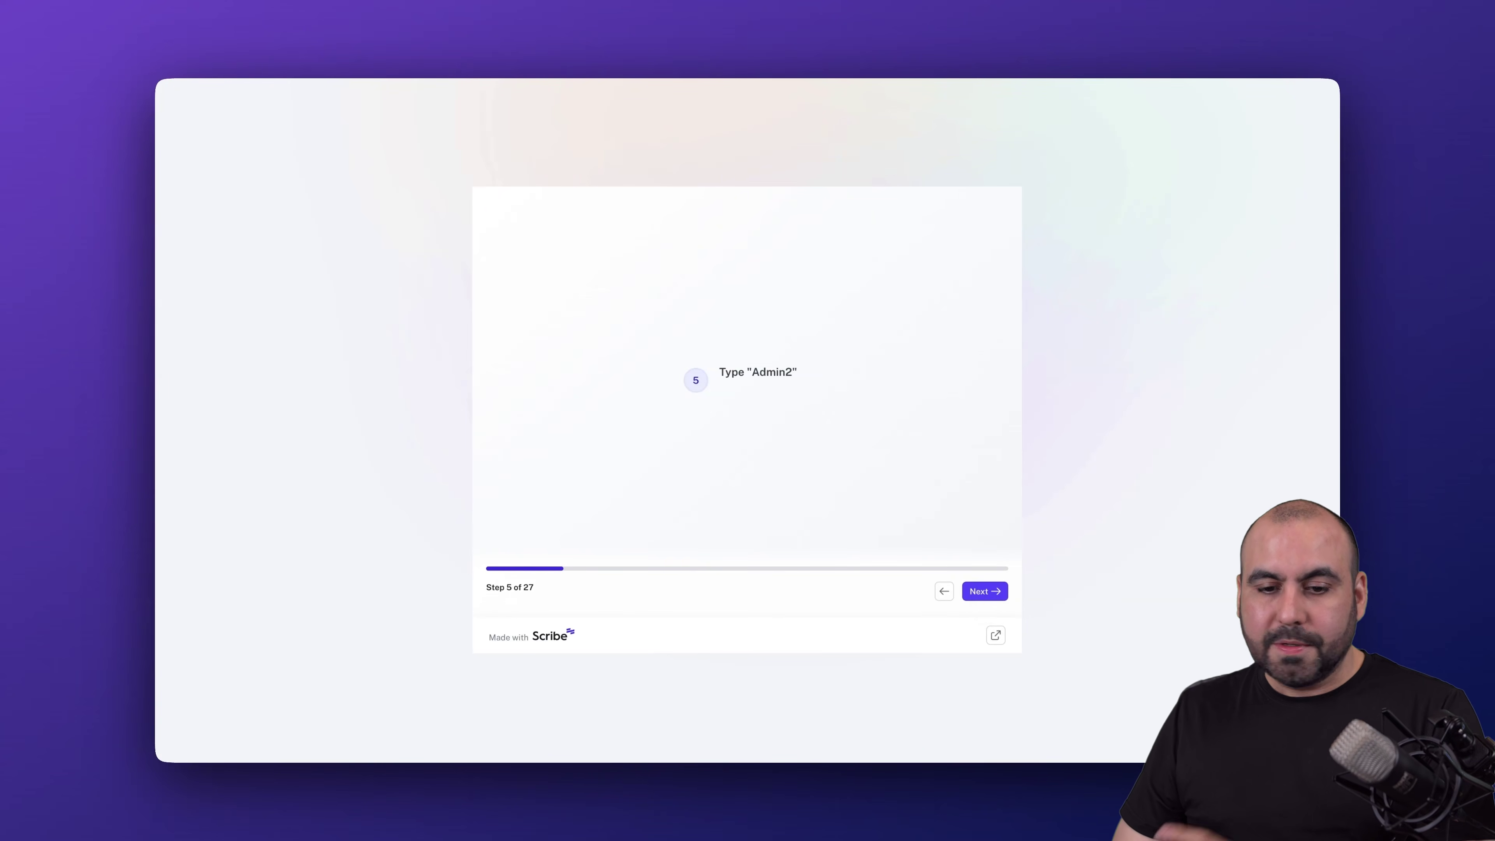
click(980, 591)
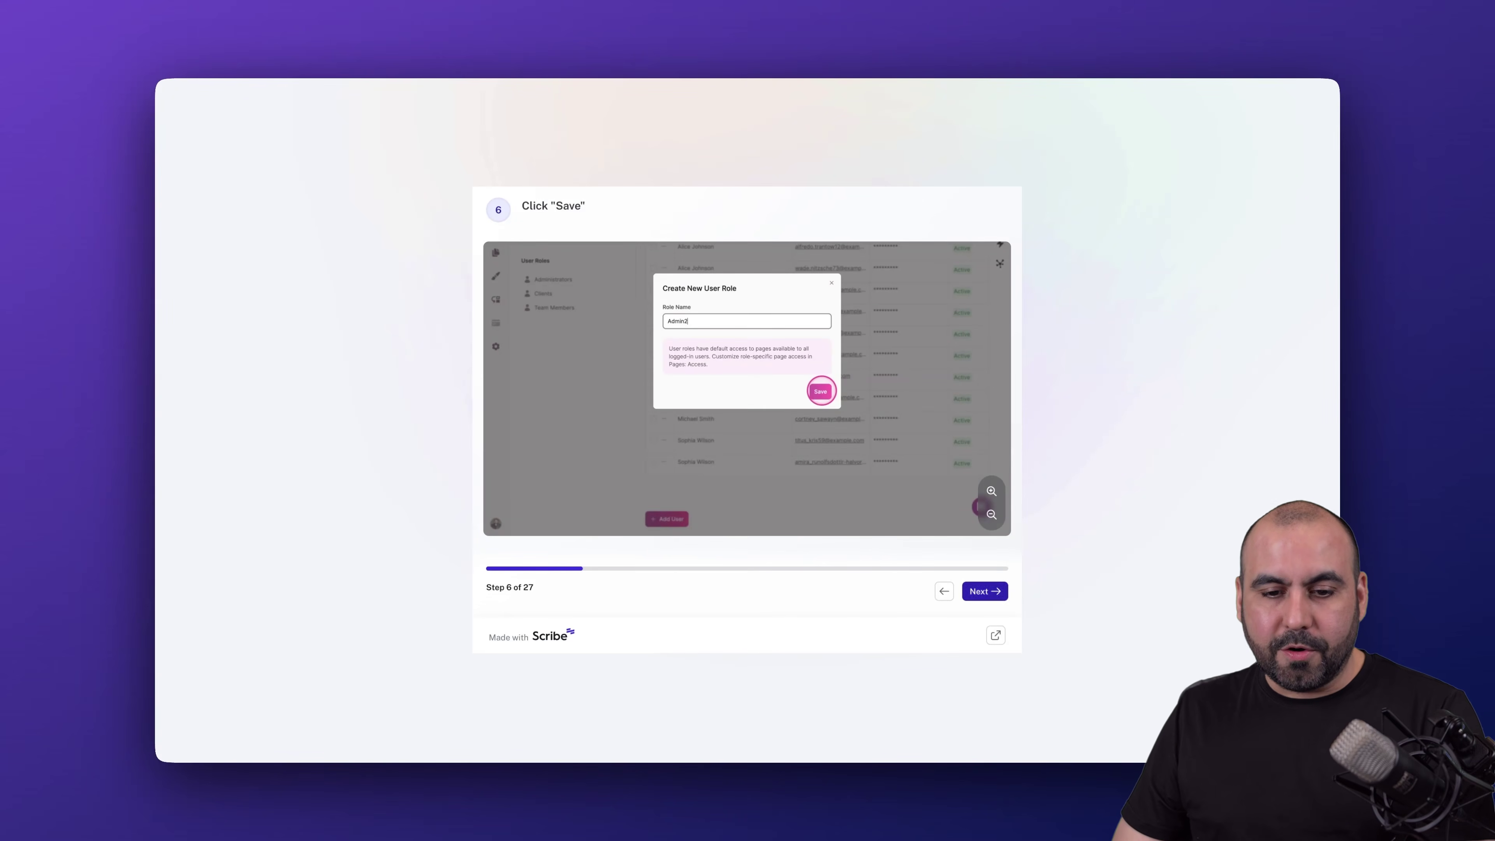
click(980, 592)
click(980, 592)
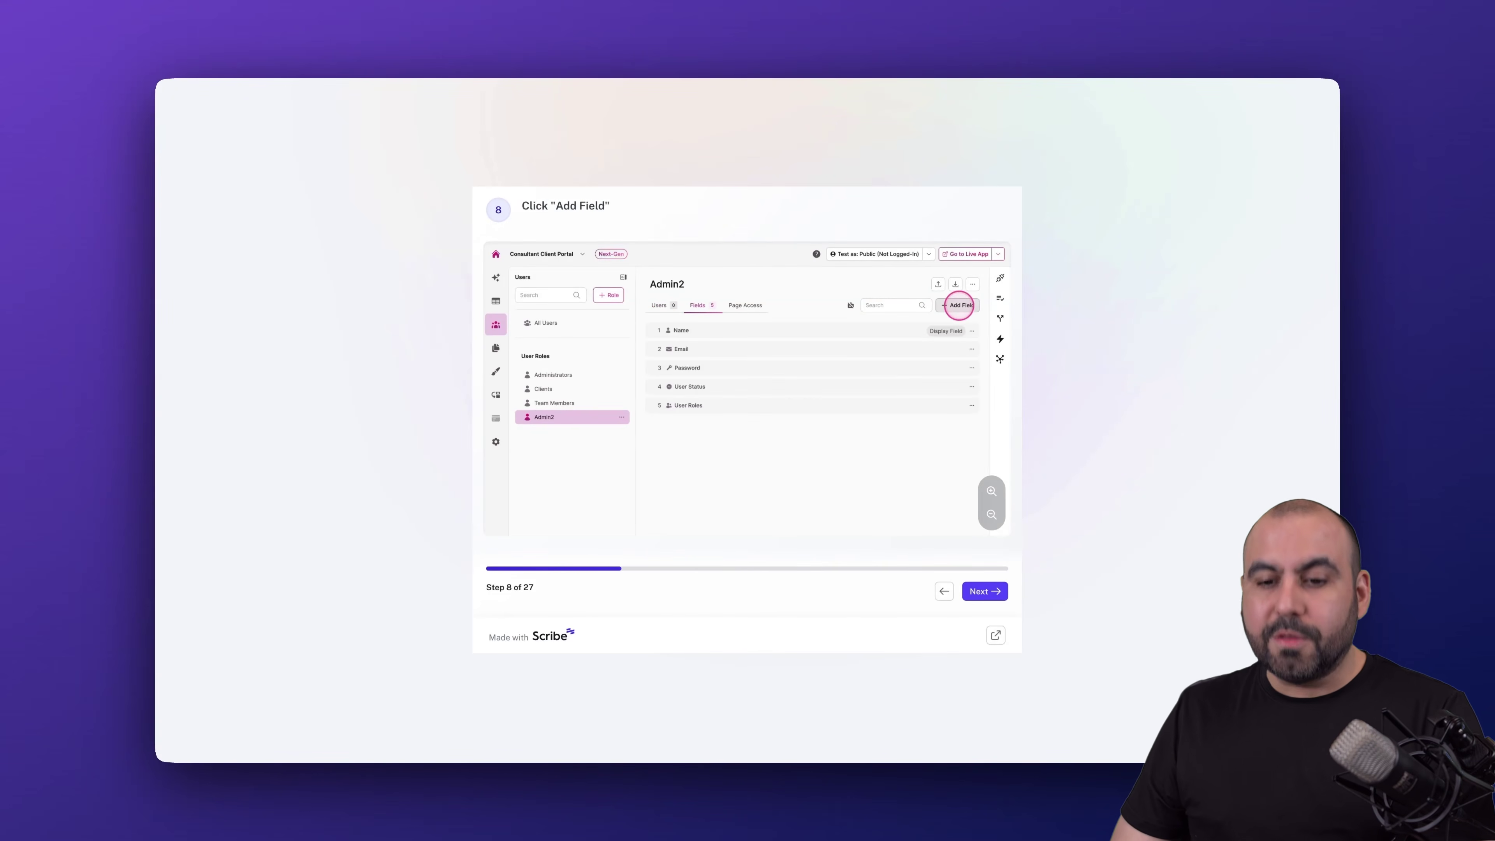
click(981, 592)
click(981, 592)
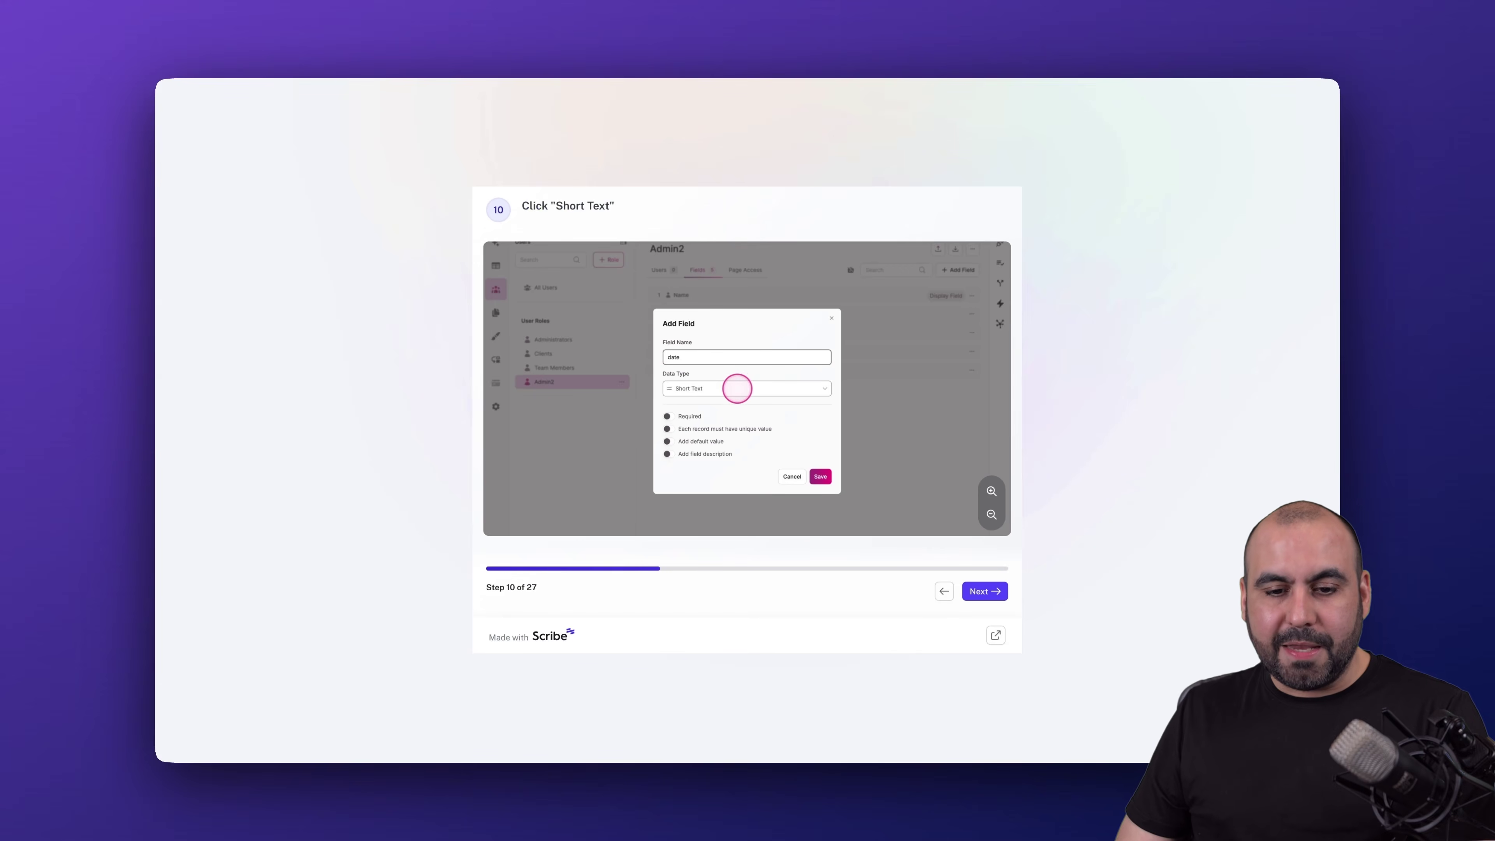
click(982, 592)
click(982, 591)
click(981, 591)
click(982, 592)
click(981, 591)
click(981, 591)
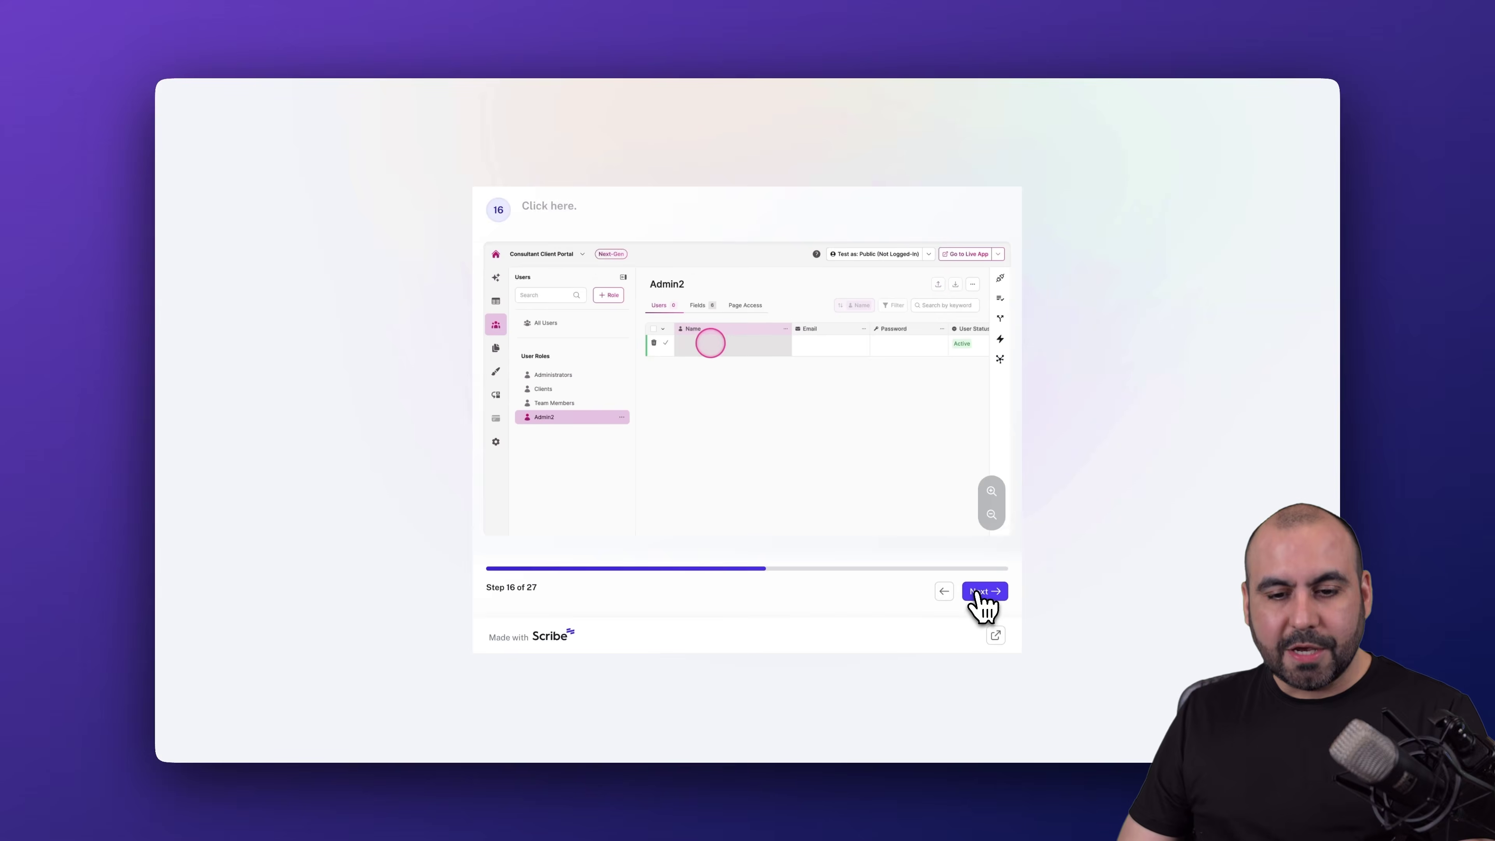
click(981, 591)
click(981, 591)
click(982, 591)
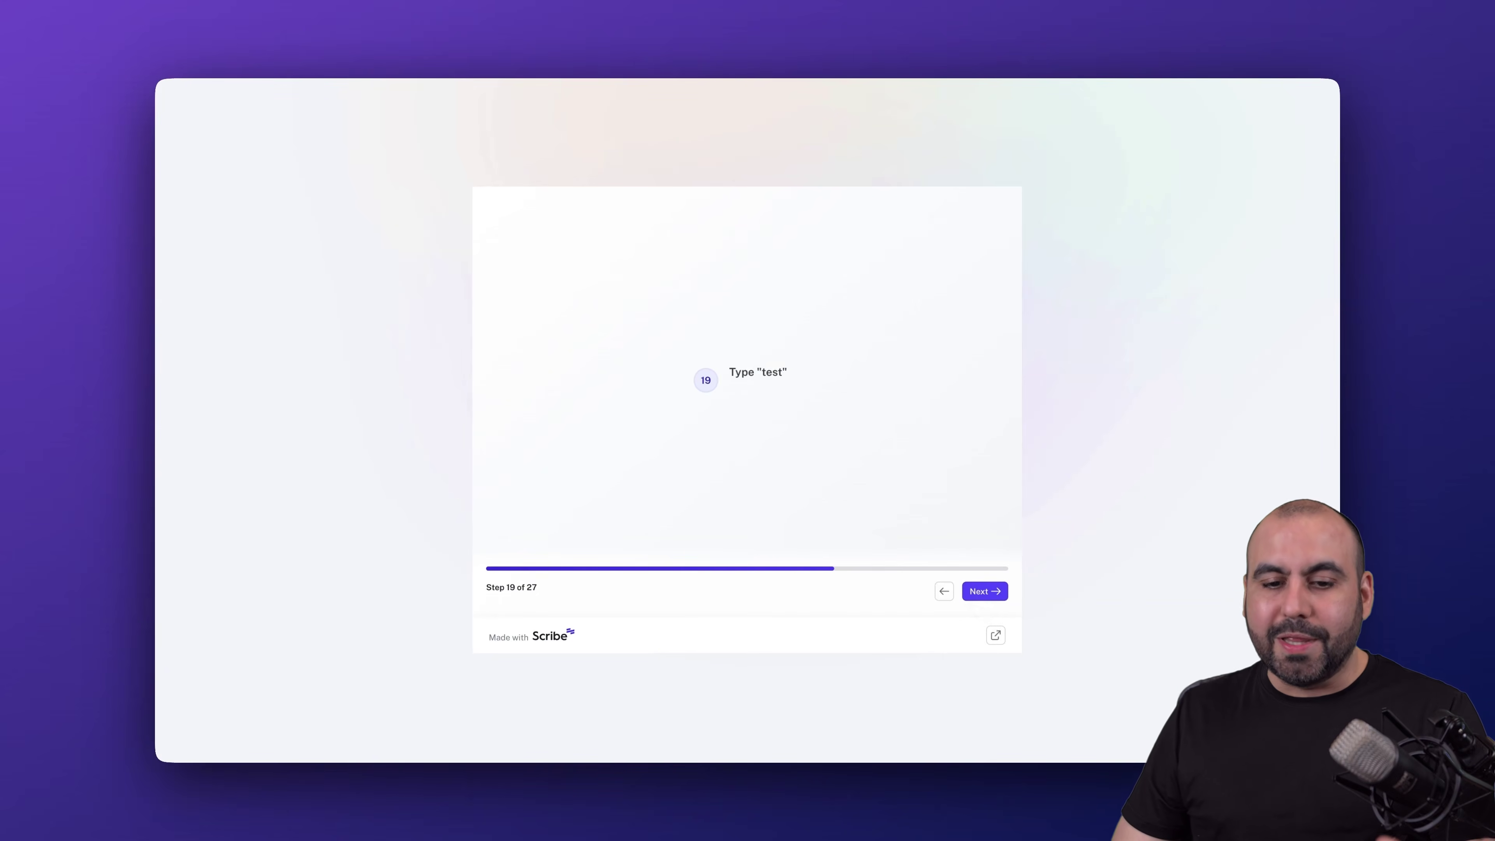
click(982, 591)
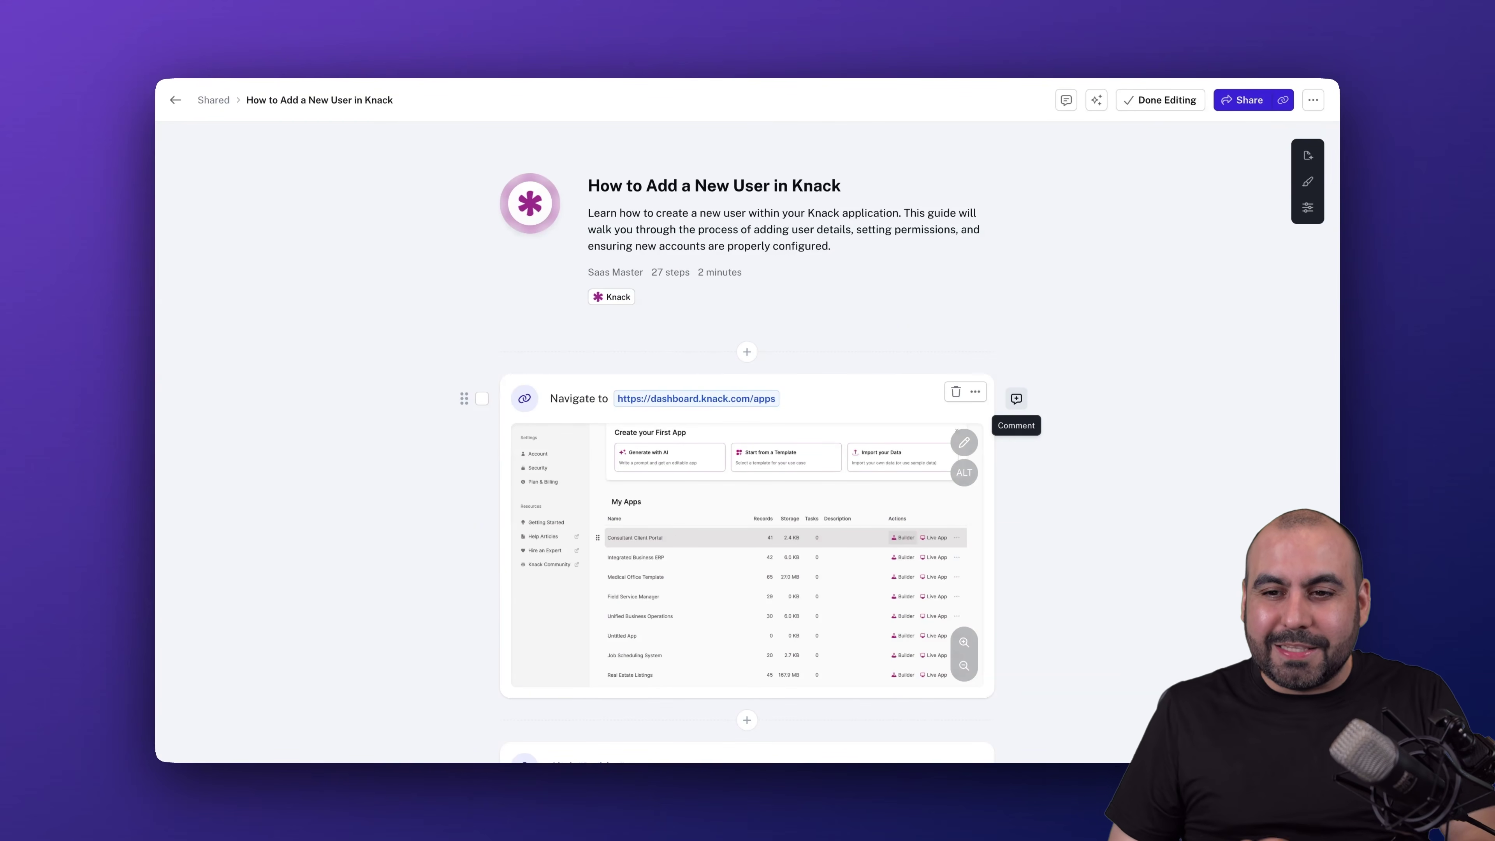
- Add and drag a click target on step 1's screenshot, then remove it again
scroll(815, 562, down, 3)
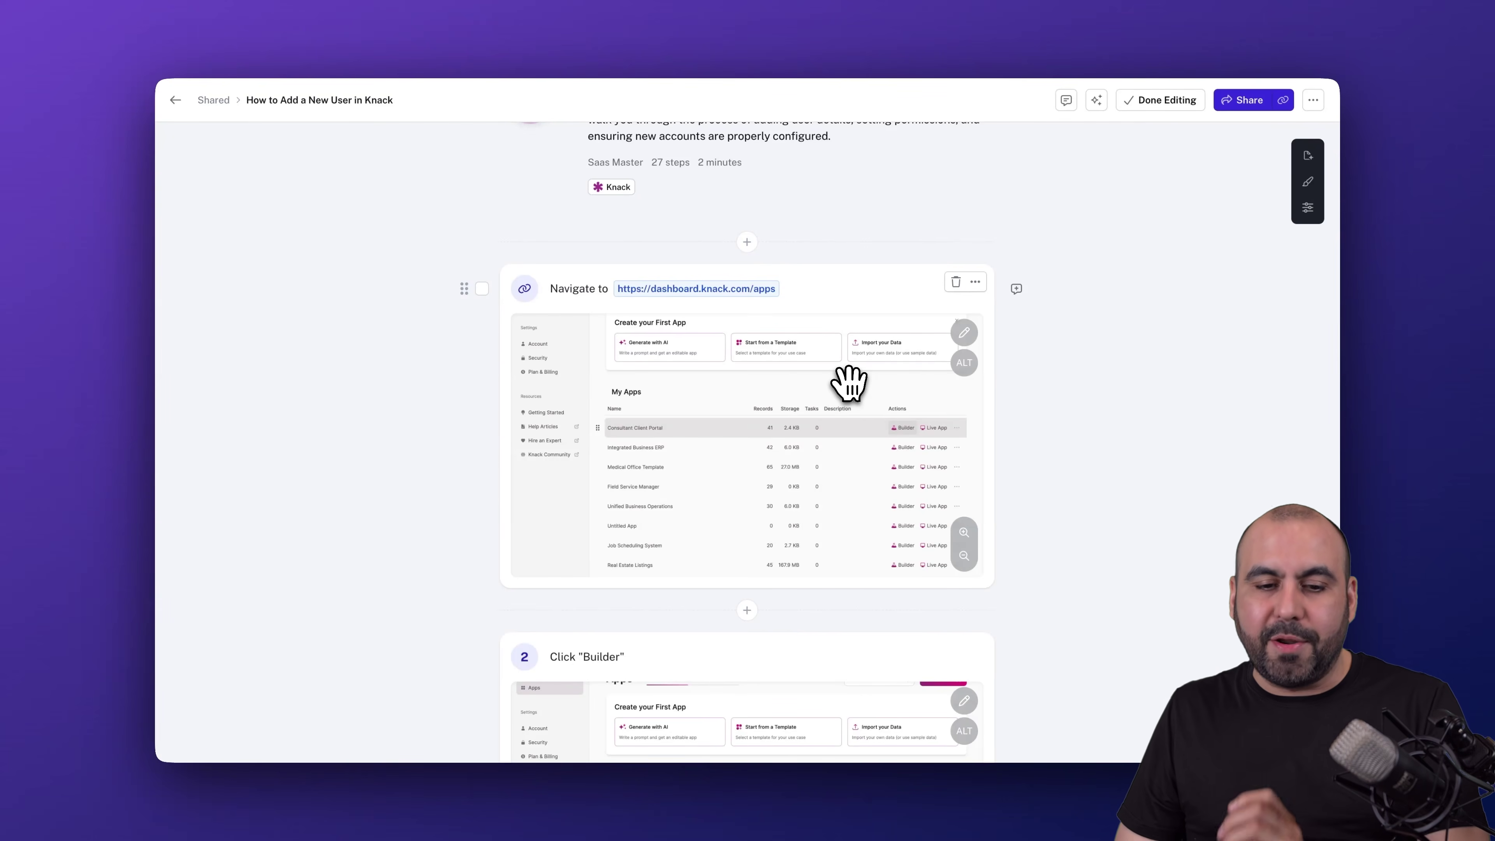
click(964, 333)
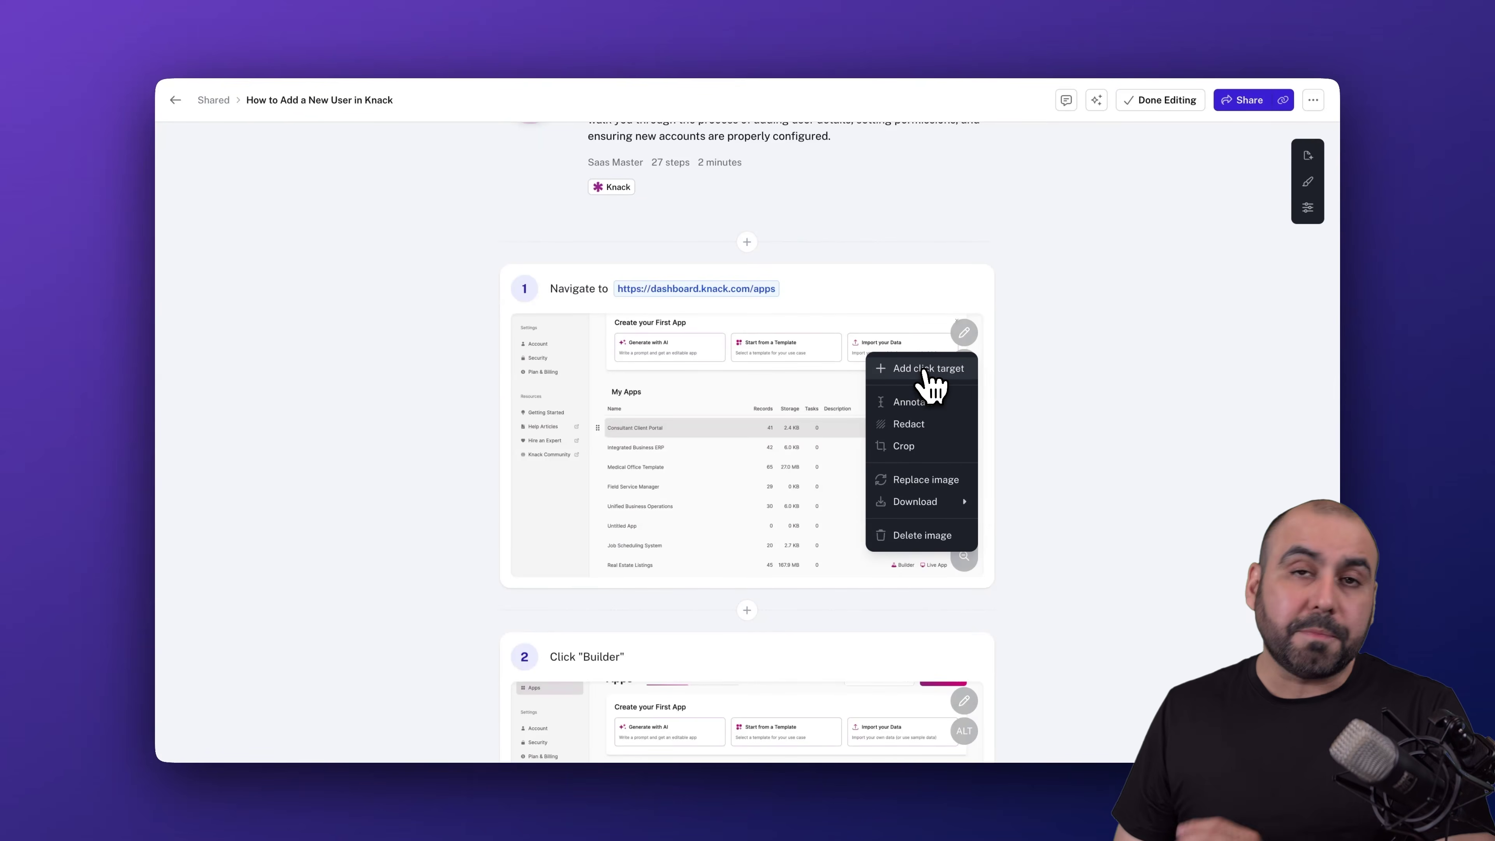
click(922, 370)
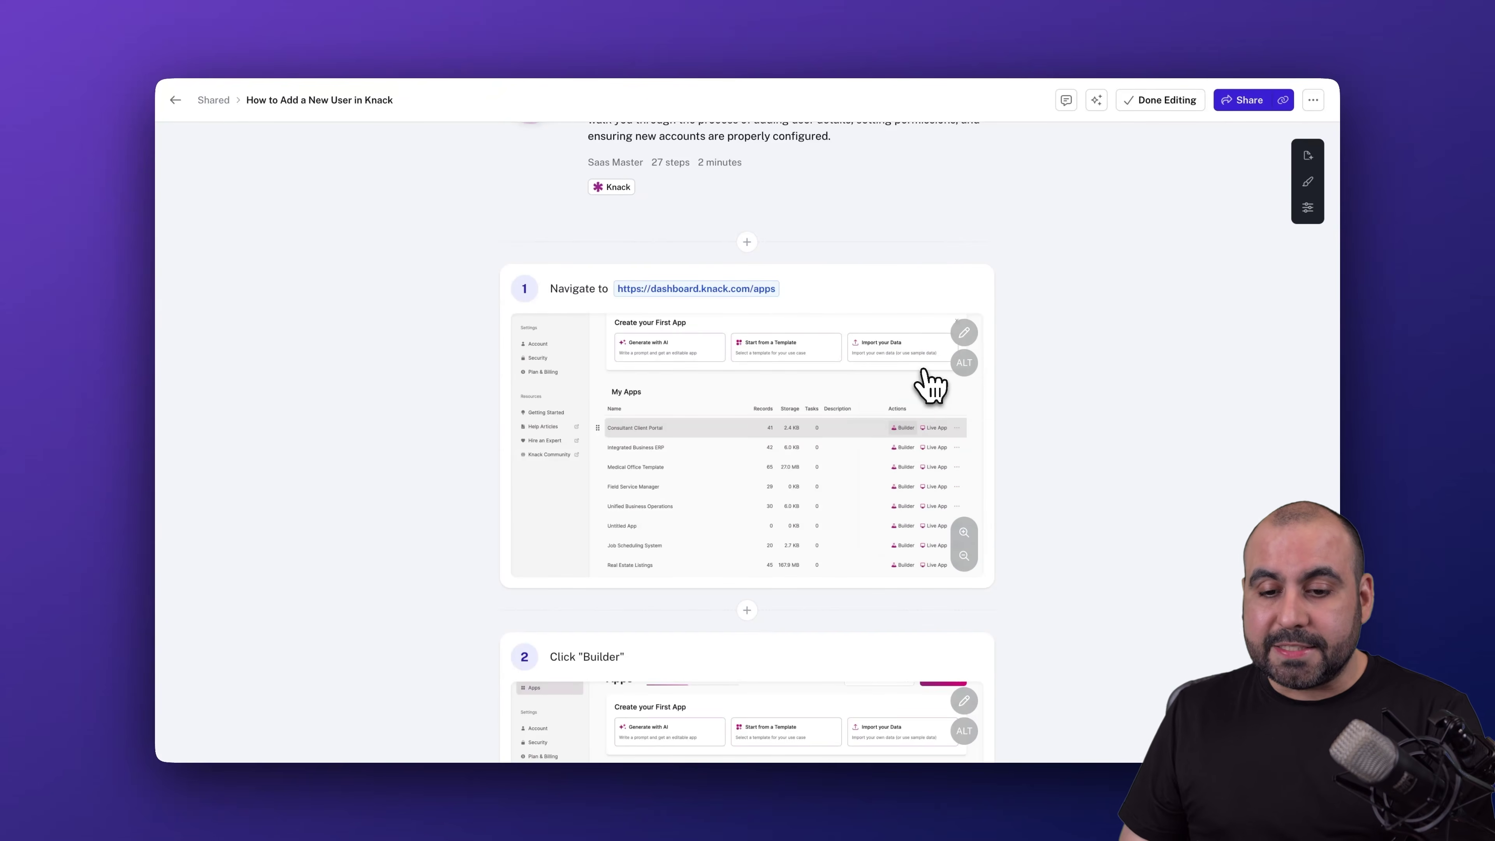
drag(744, 450, 654, 355)
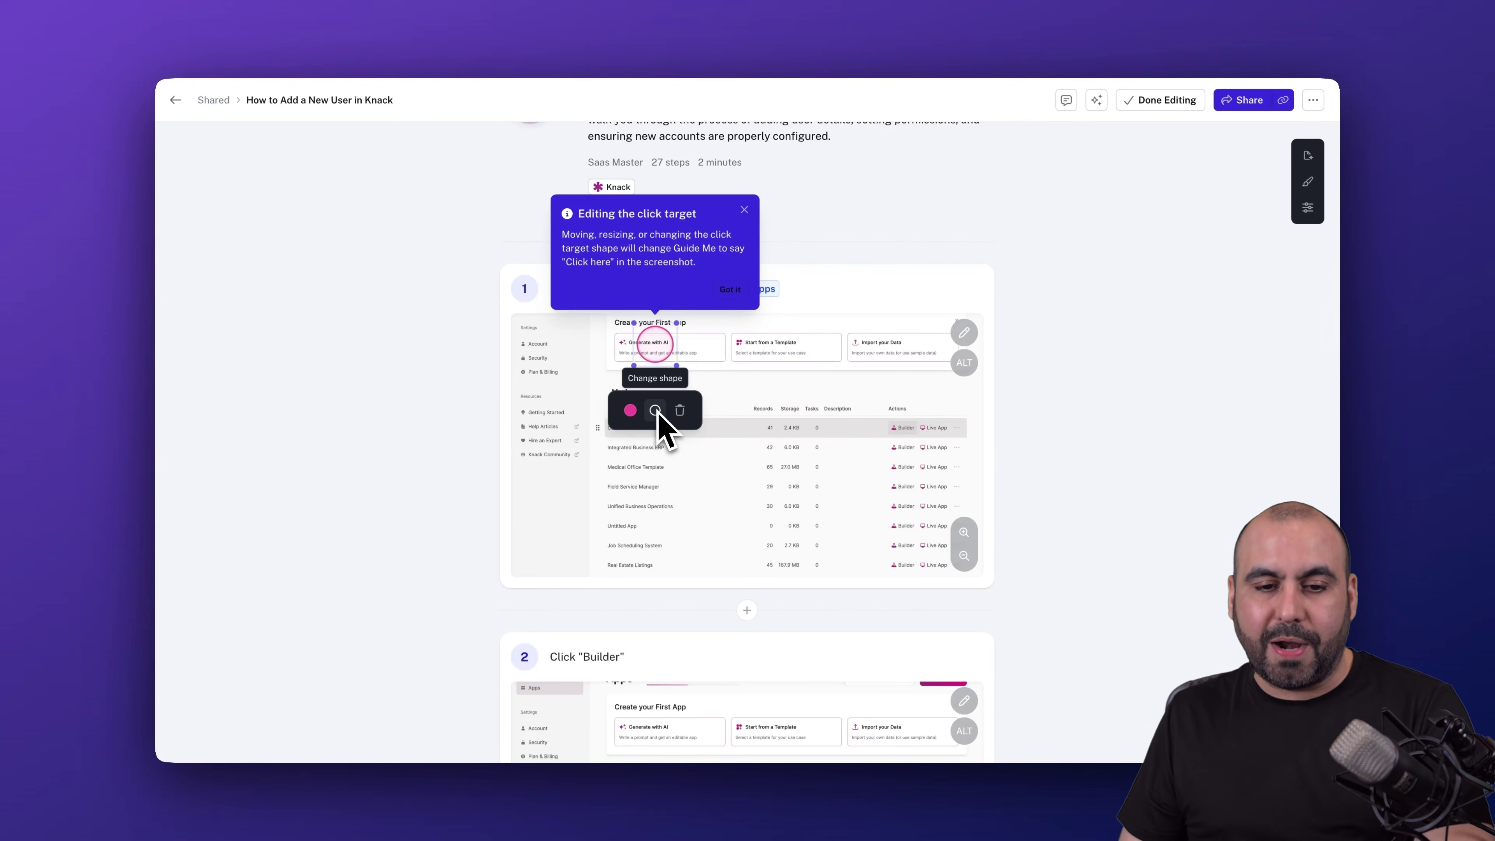
click(680, 410)
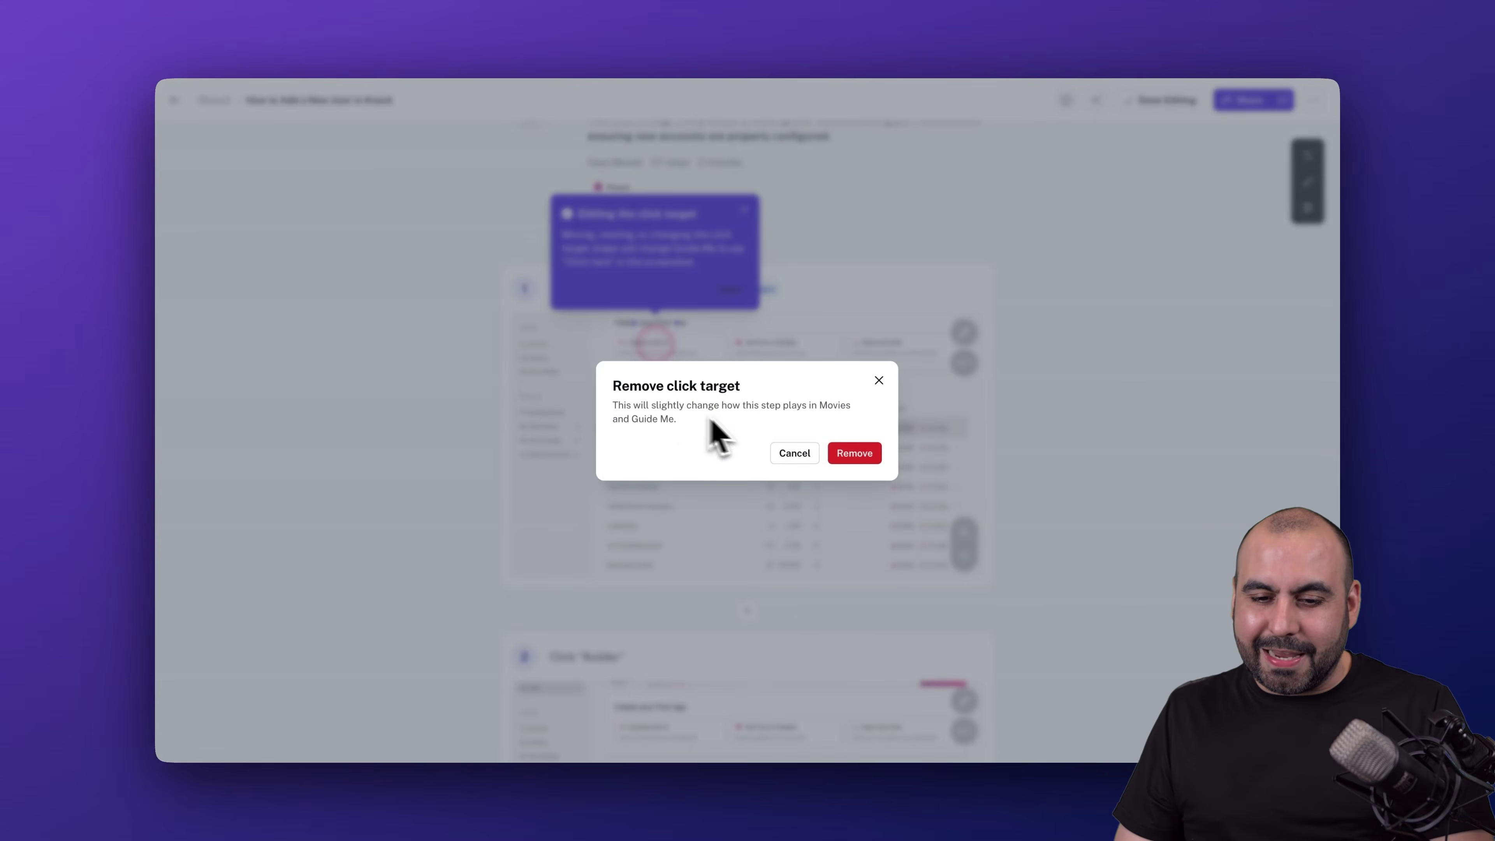
click(851, 455)
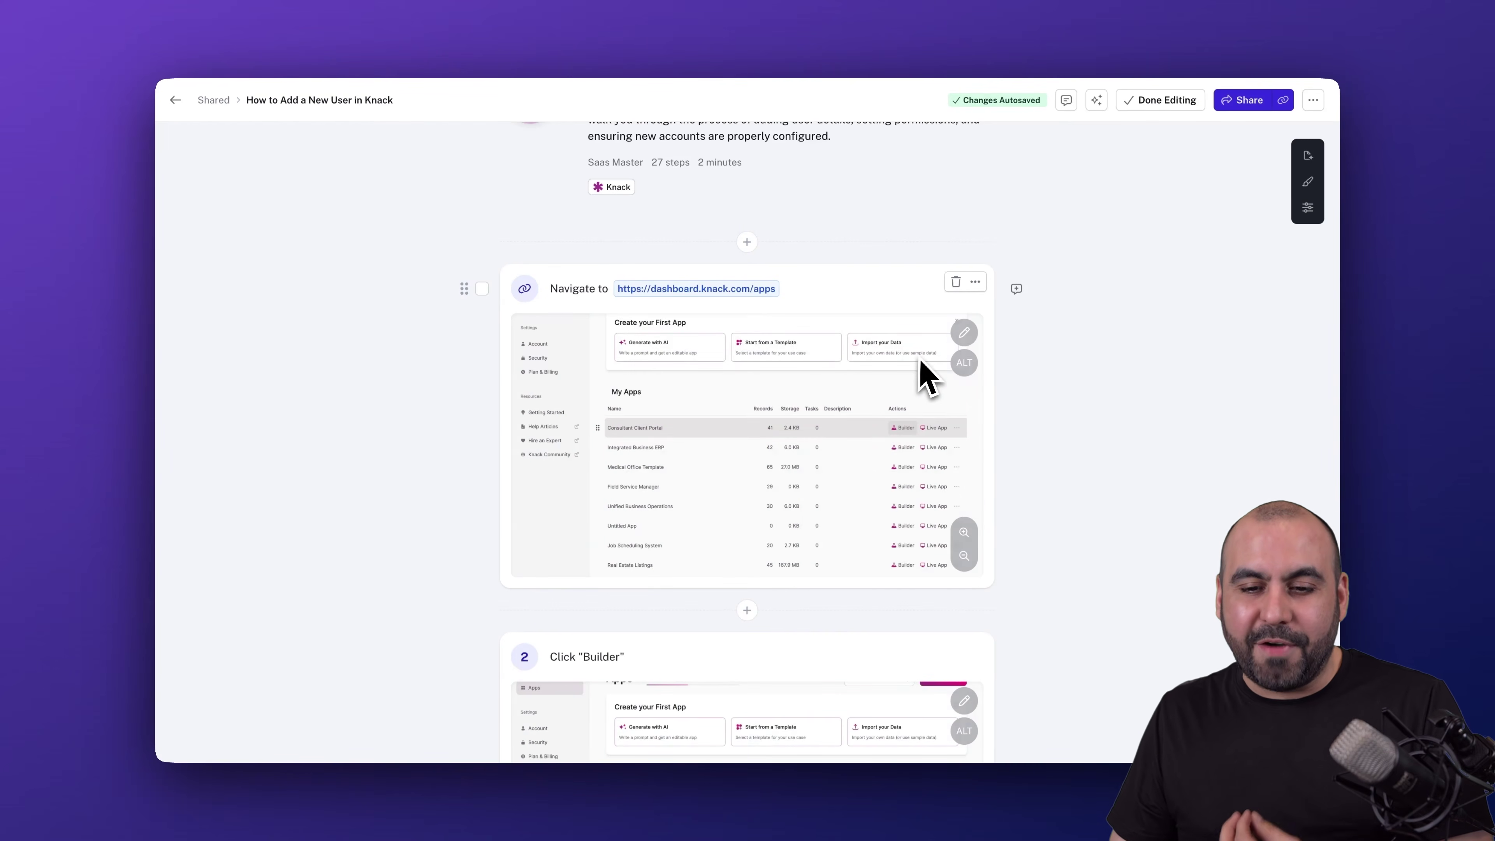
click(965, 333)
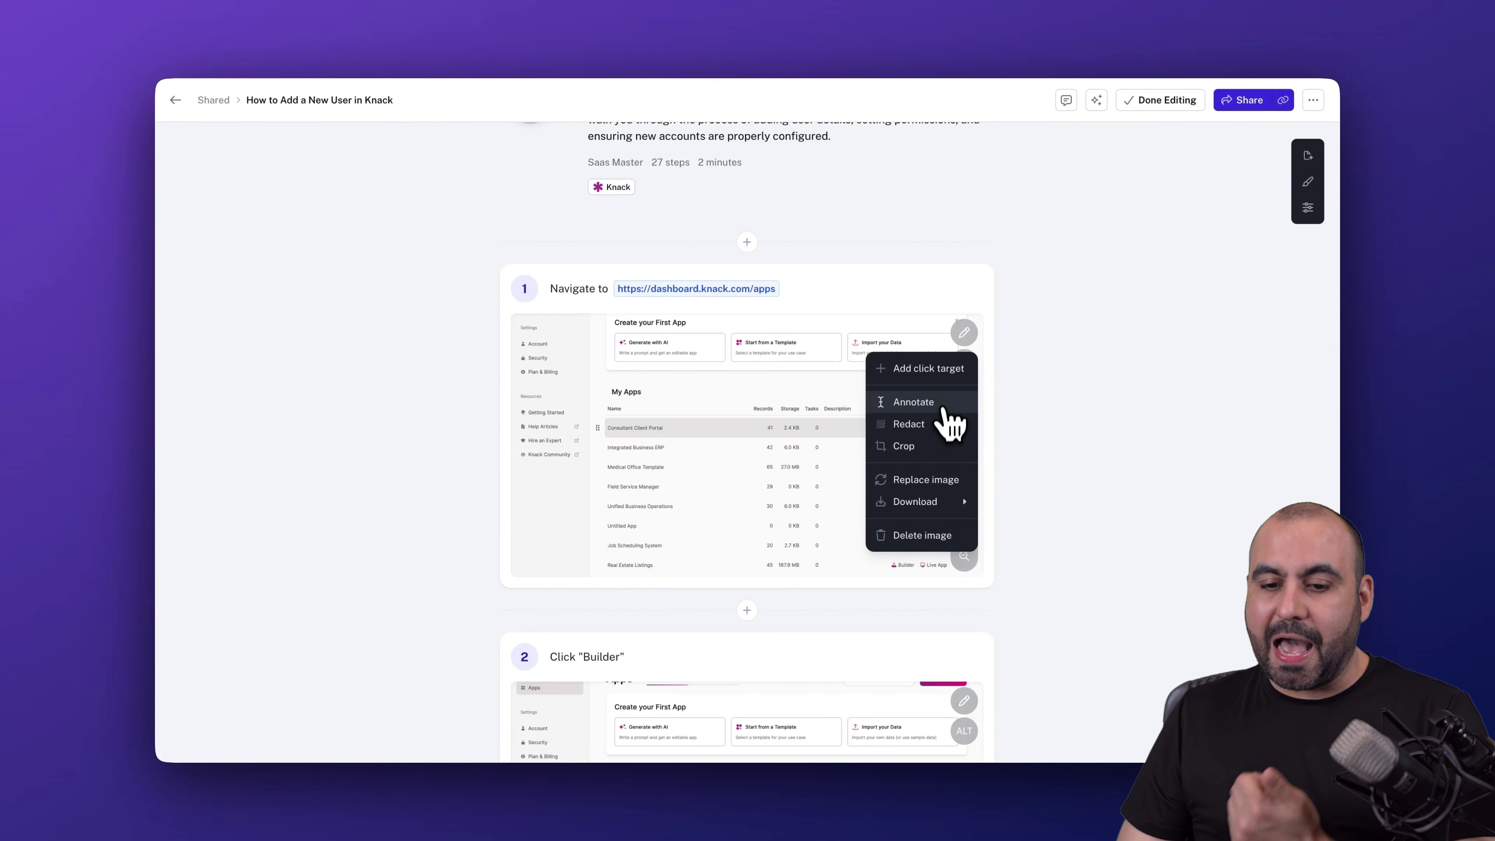
- Redact the app names from Integrated Business ERP to Real Estate Listings on step 1's screenshot
click(943, 426)
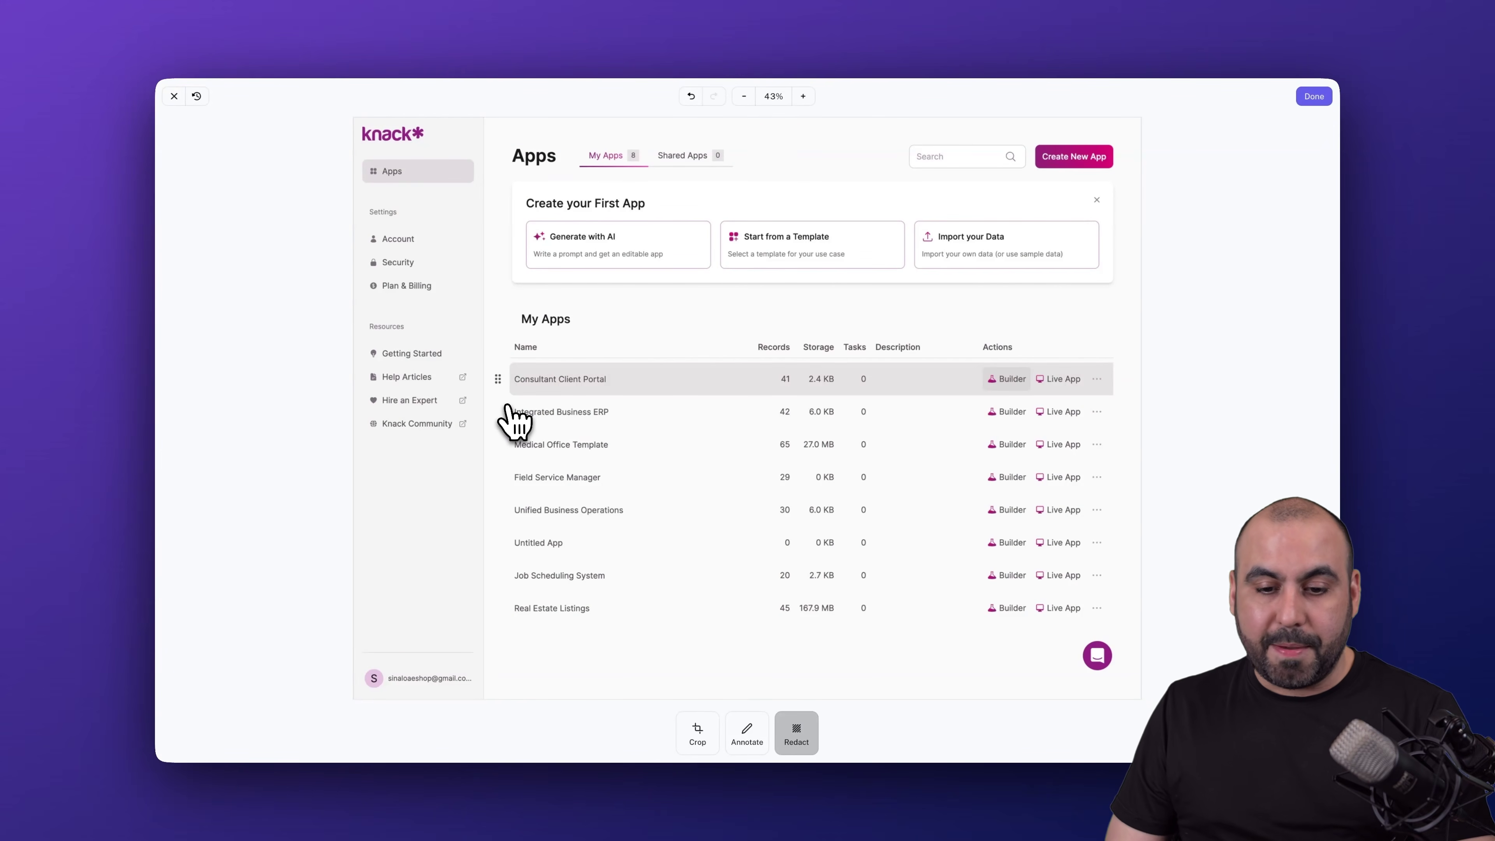
drag(508, 402, 625, 605)
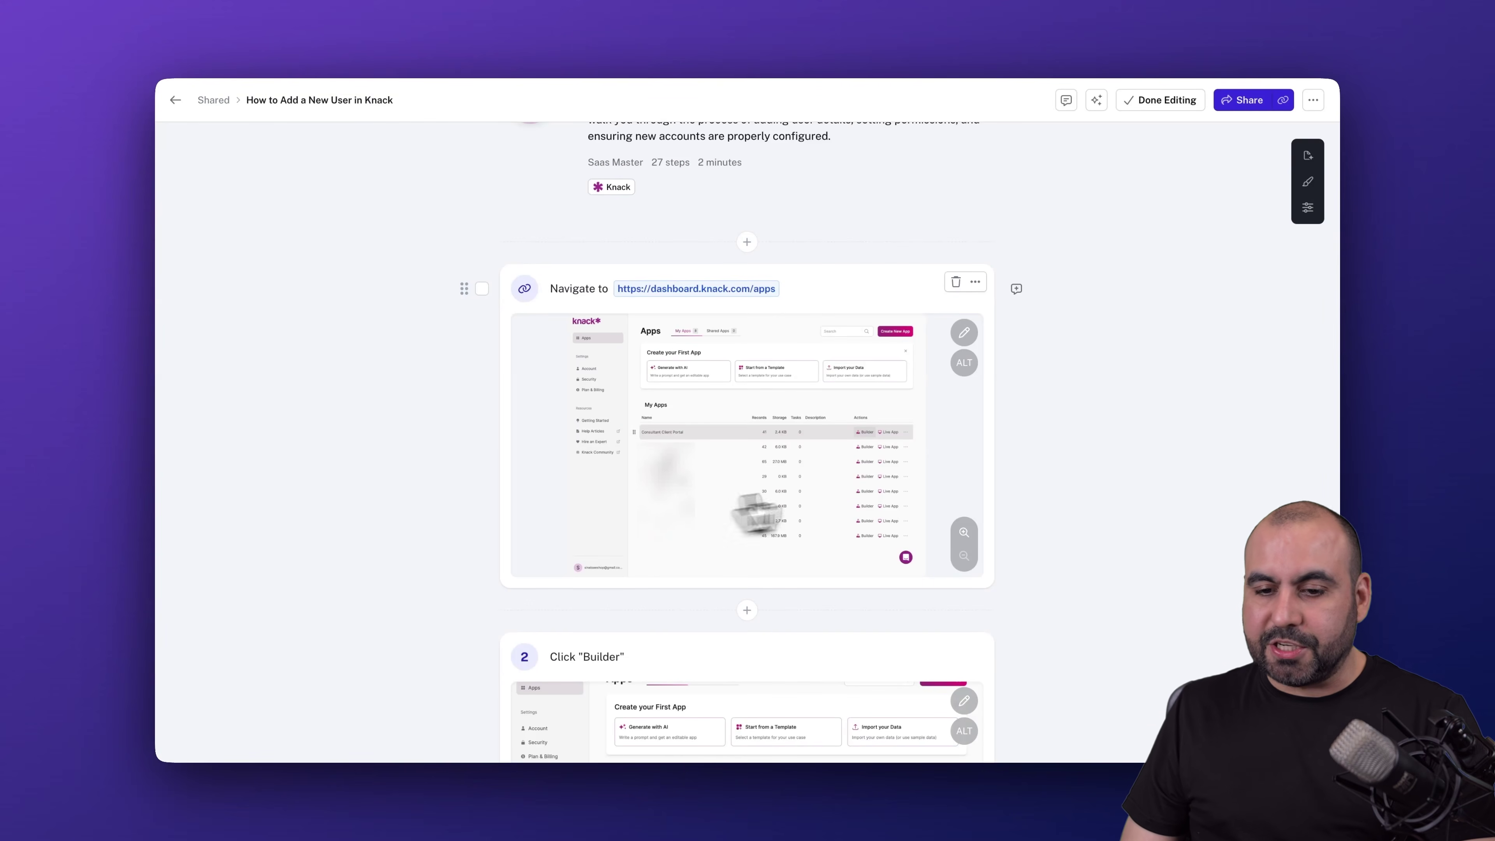
click(964, 333)
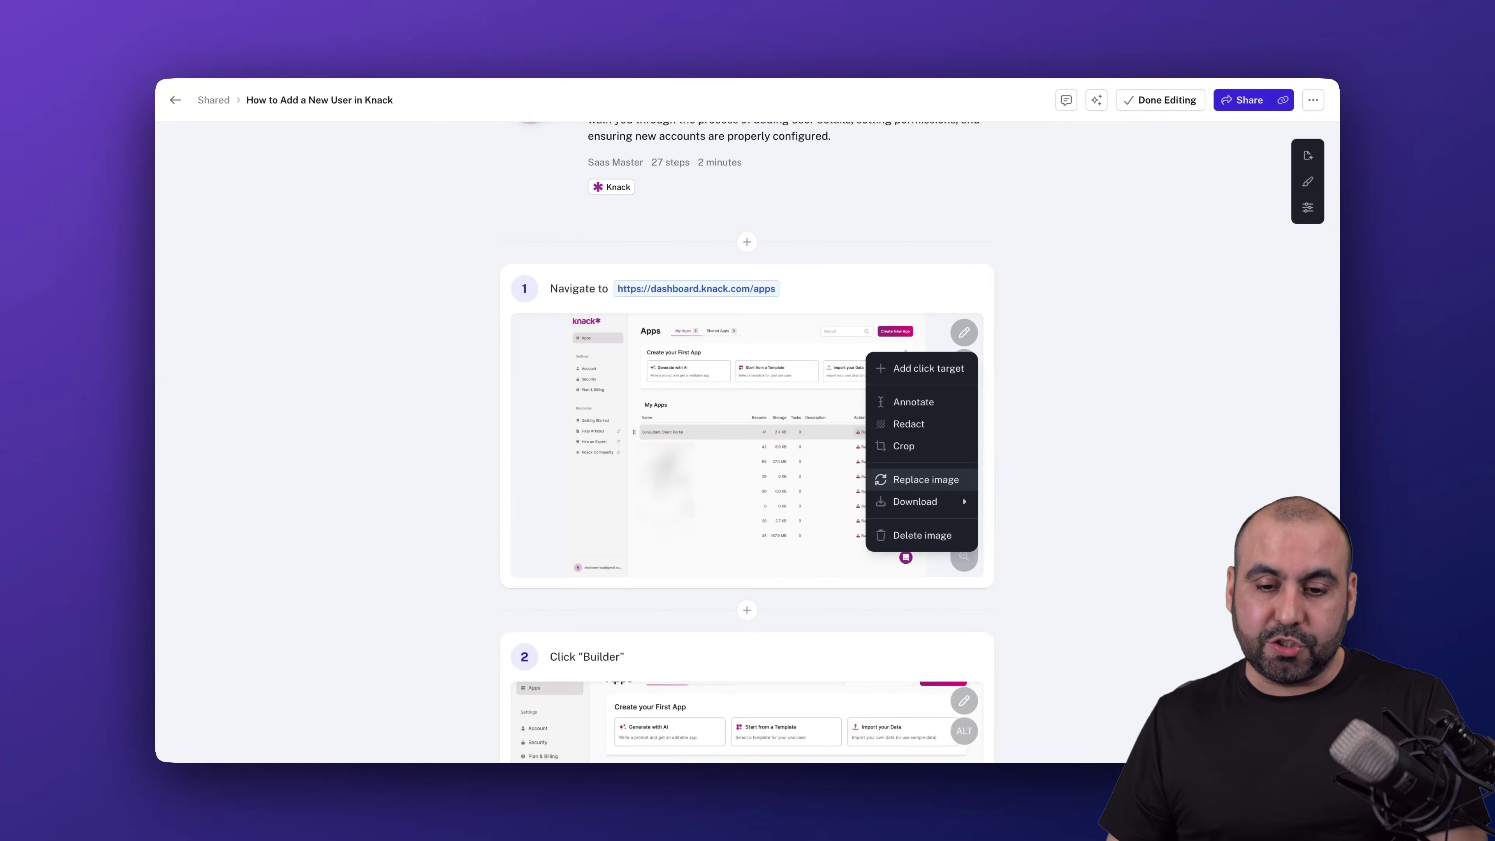
- Select and then deselect step 1 for bulk actions
mouse_move(962, 503)
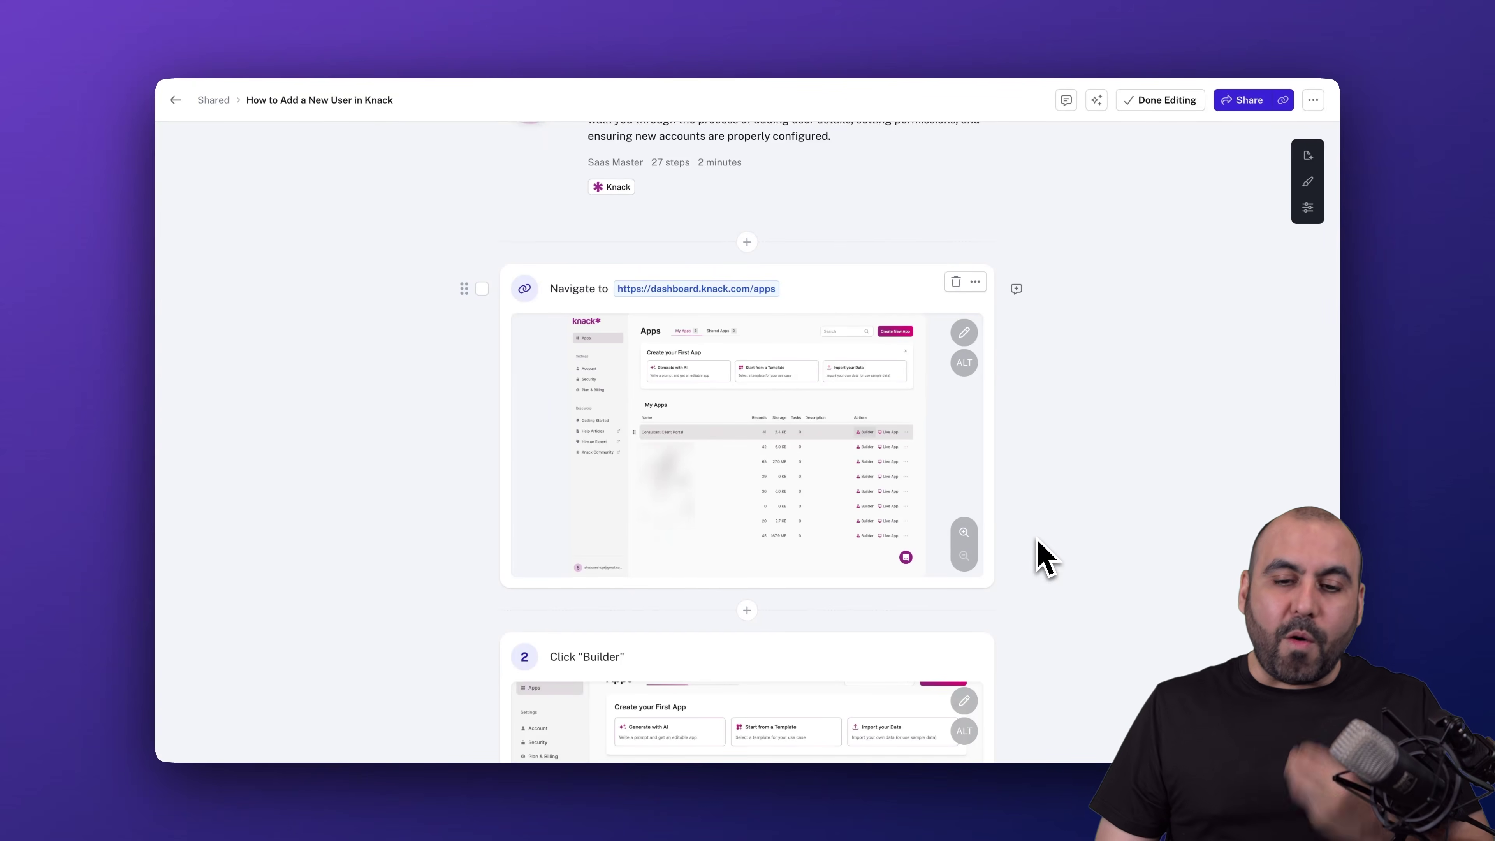
click(482, 288)
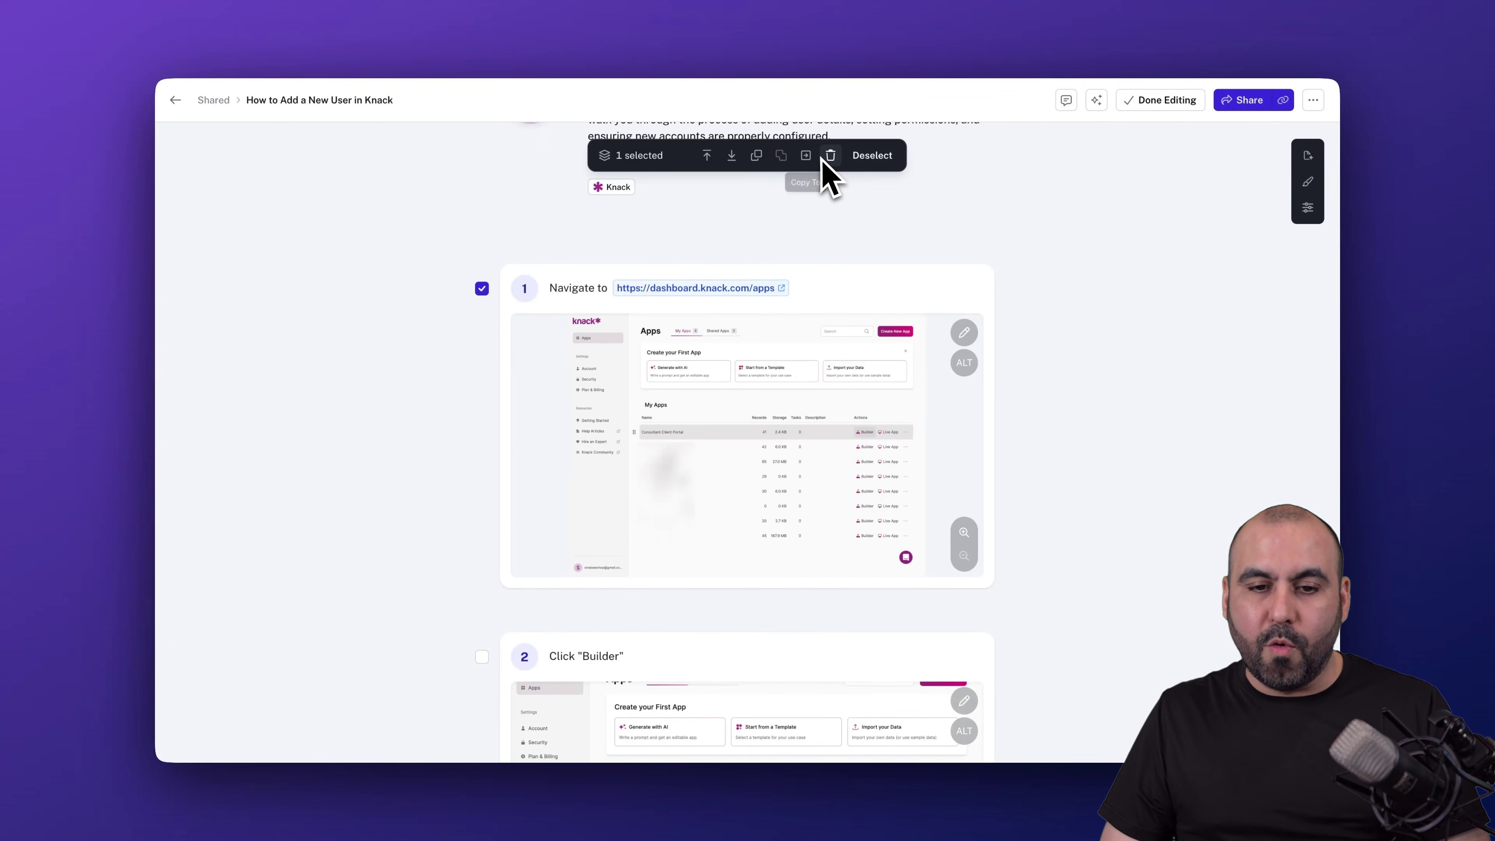
click(484, 290)
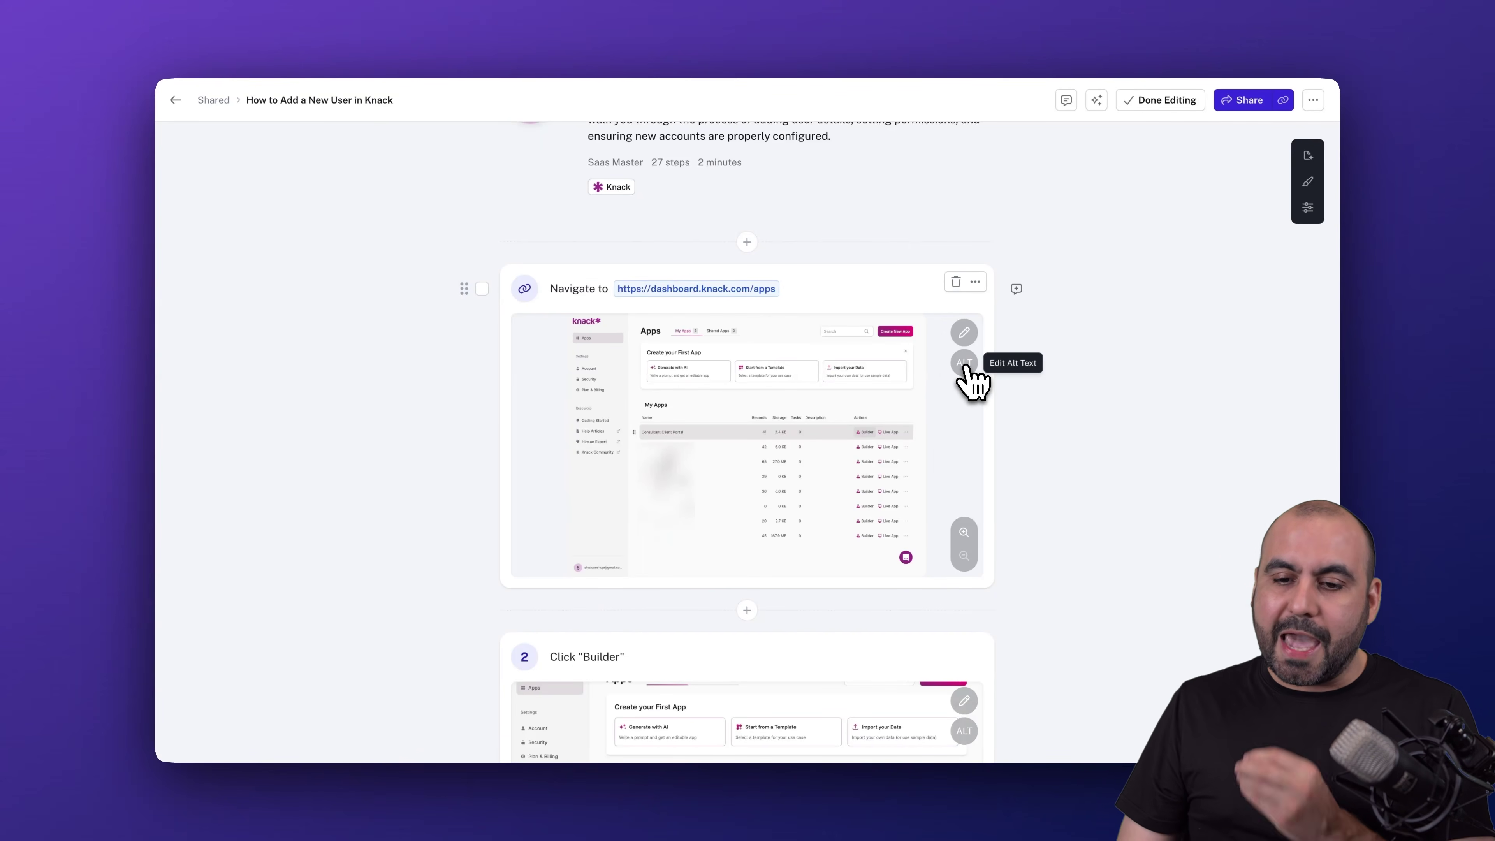
- Cancel the ALT text dialog for step 1's image and show the insert-block choices above step 1
click(964, 363)
click(834, 480)
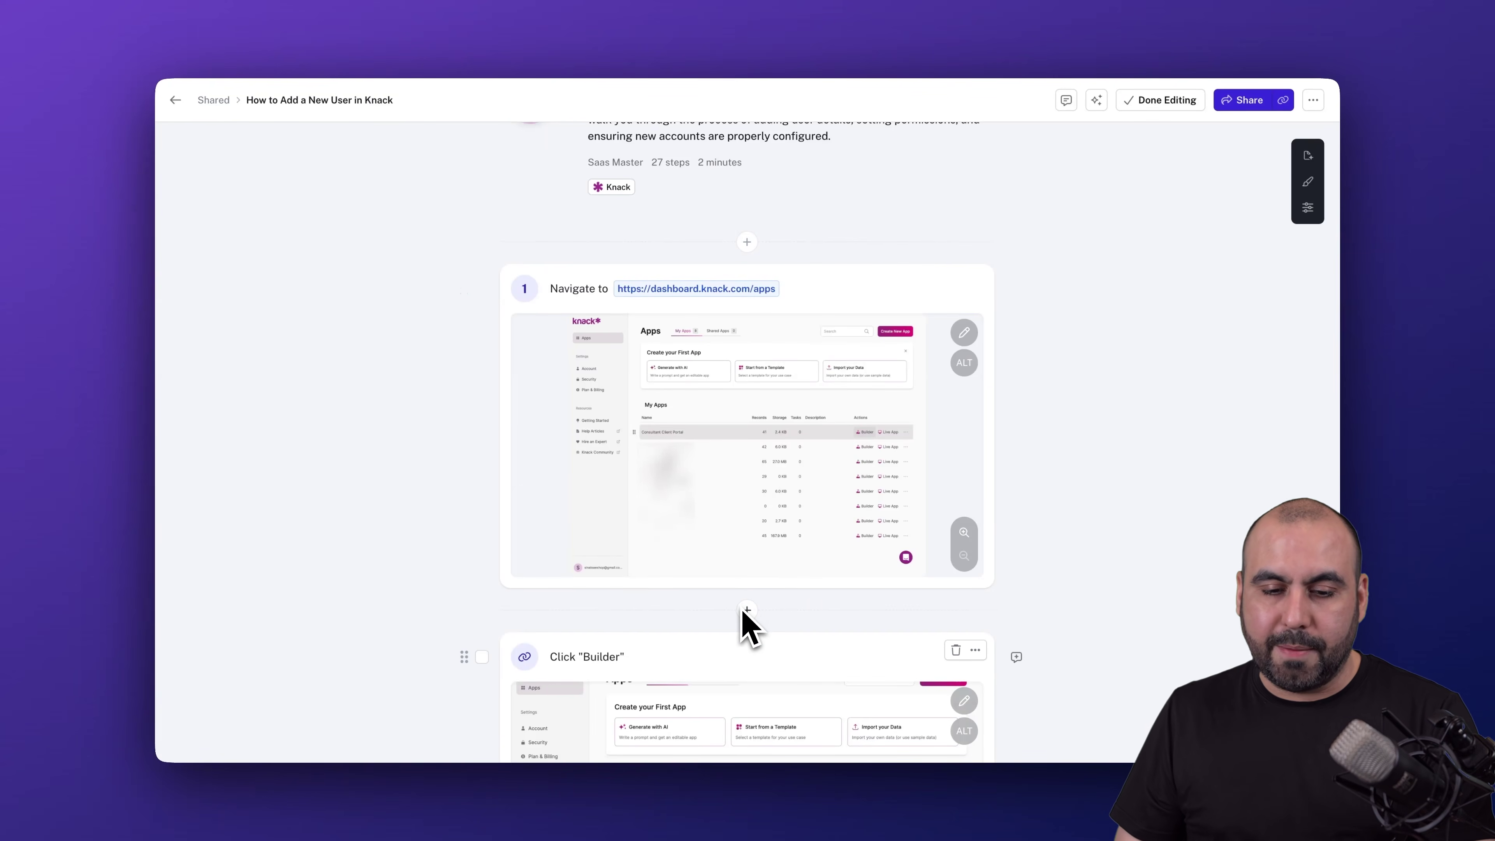
click(746, 241)
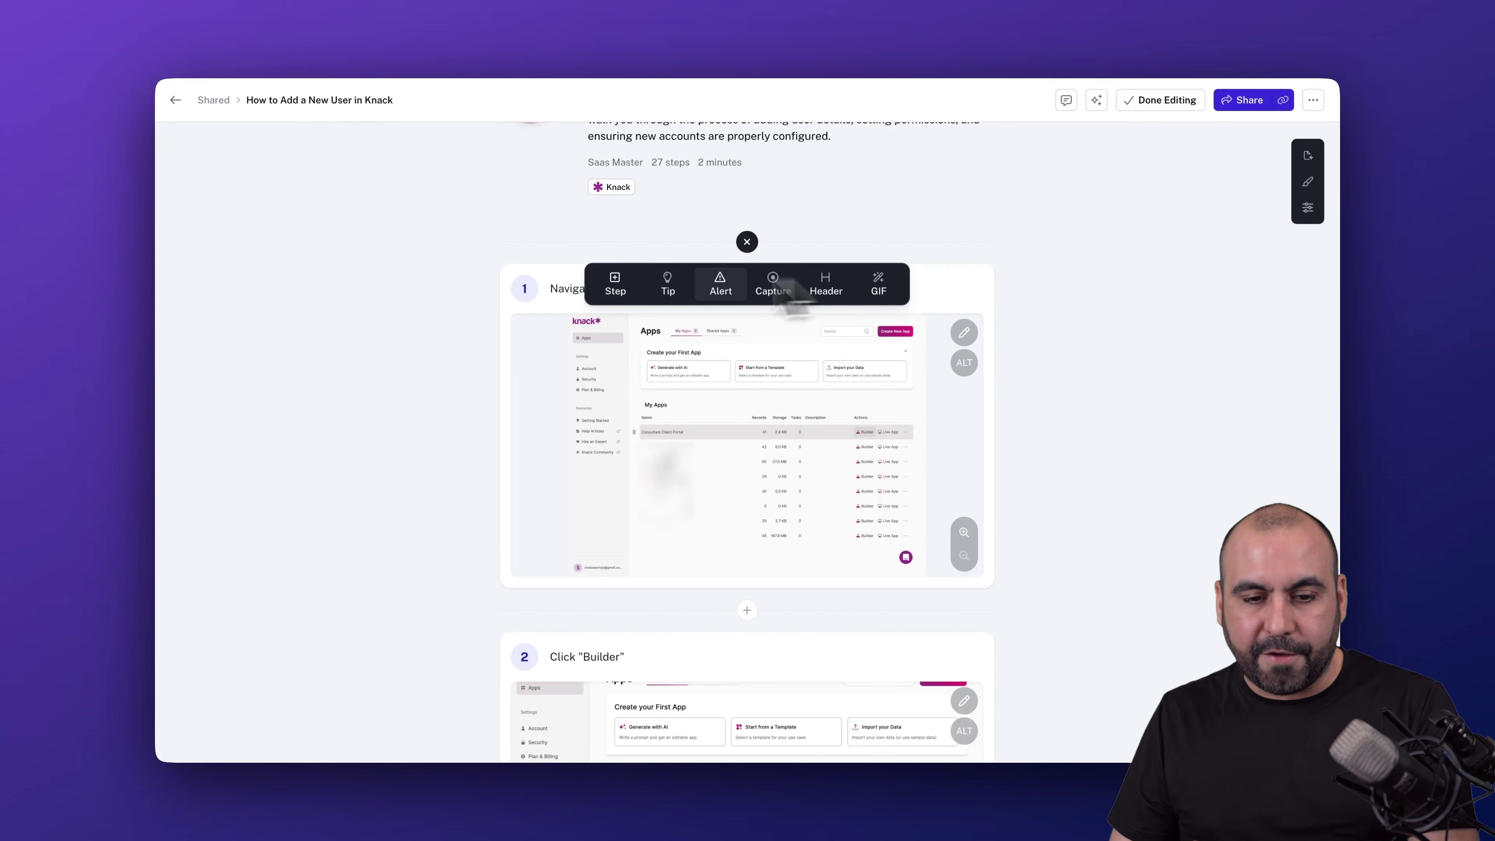
click(612, 287)
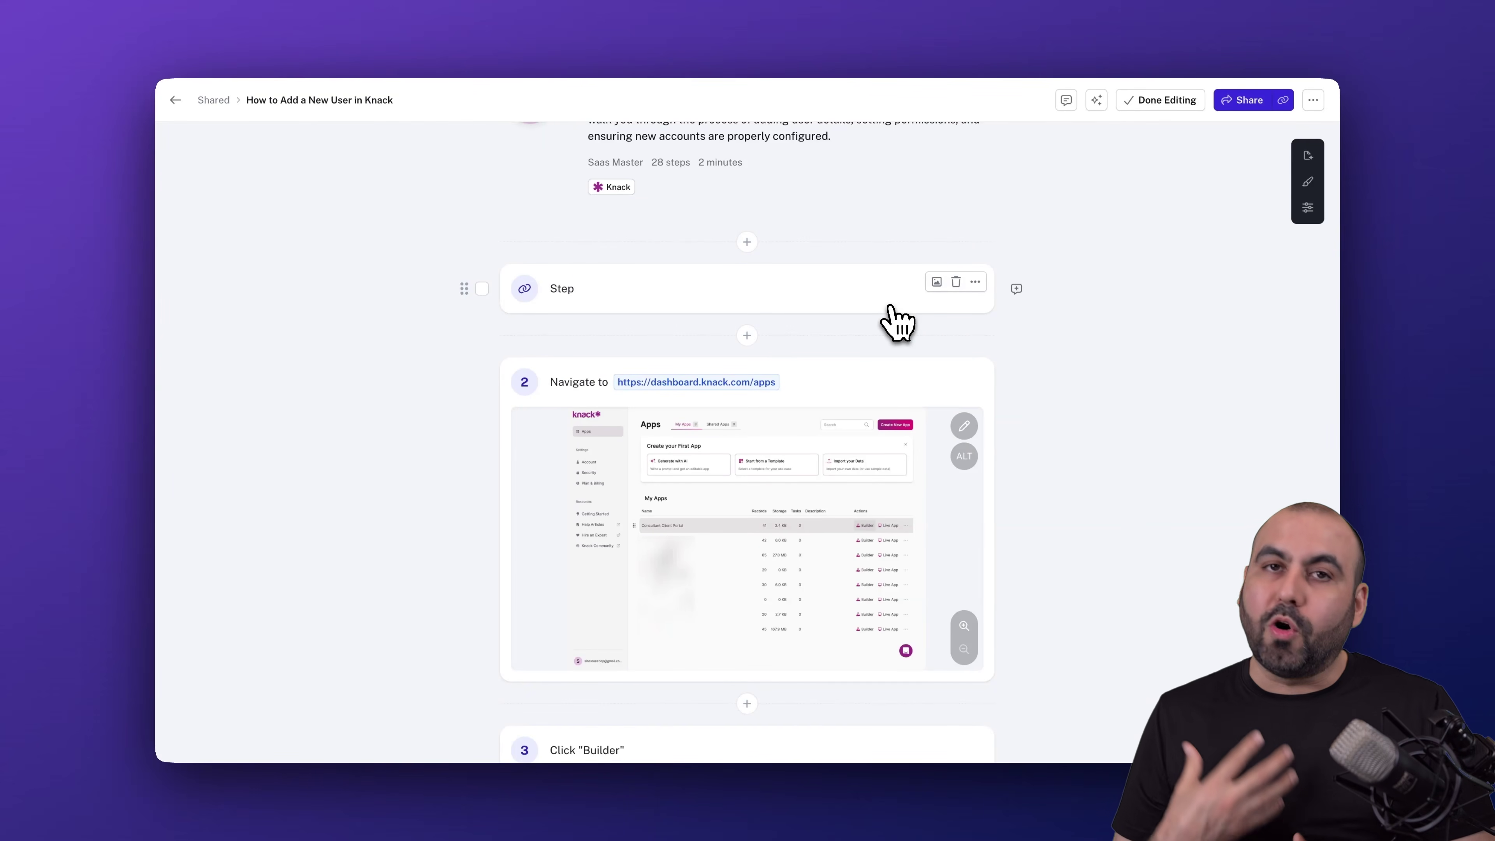
click(955, 282)
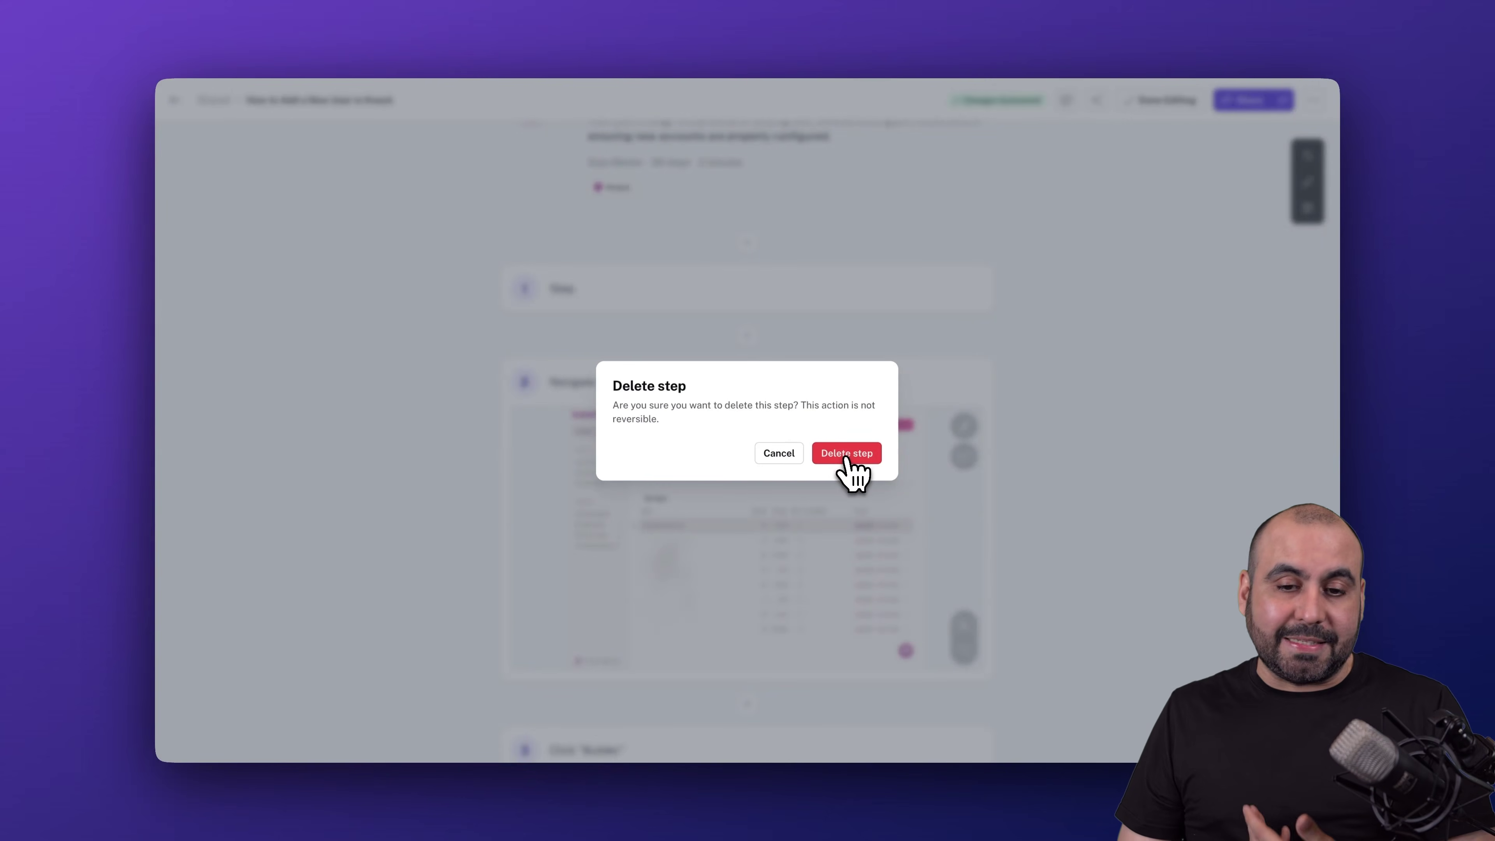
click(845, 454)
click(747, 242)
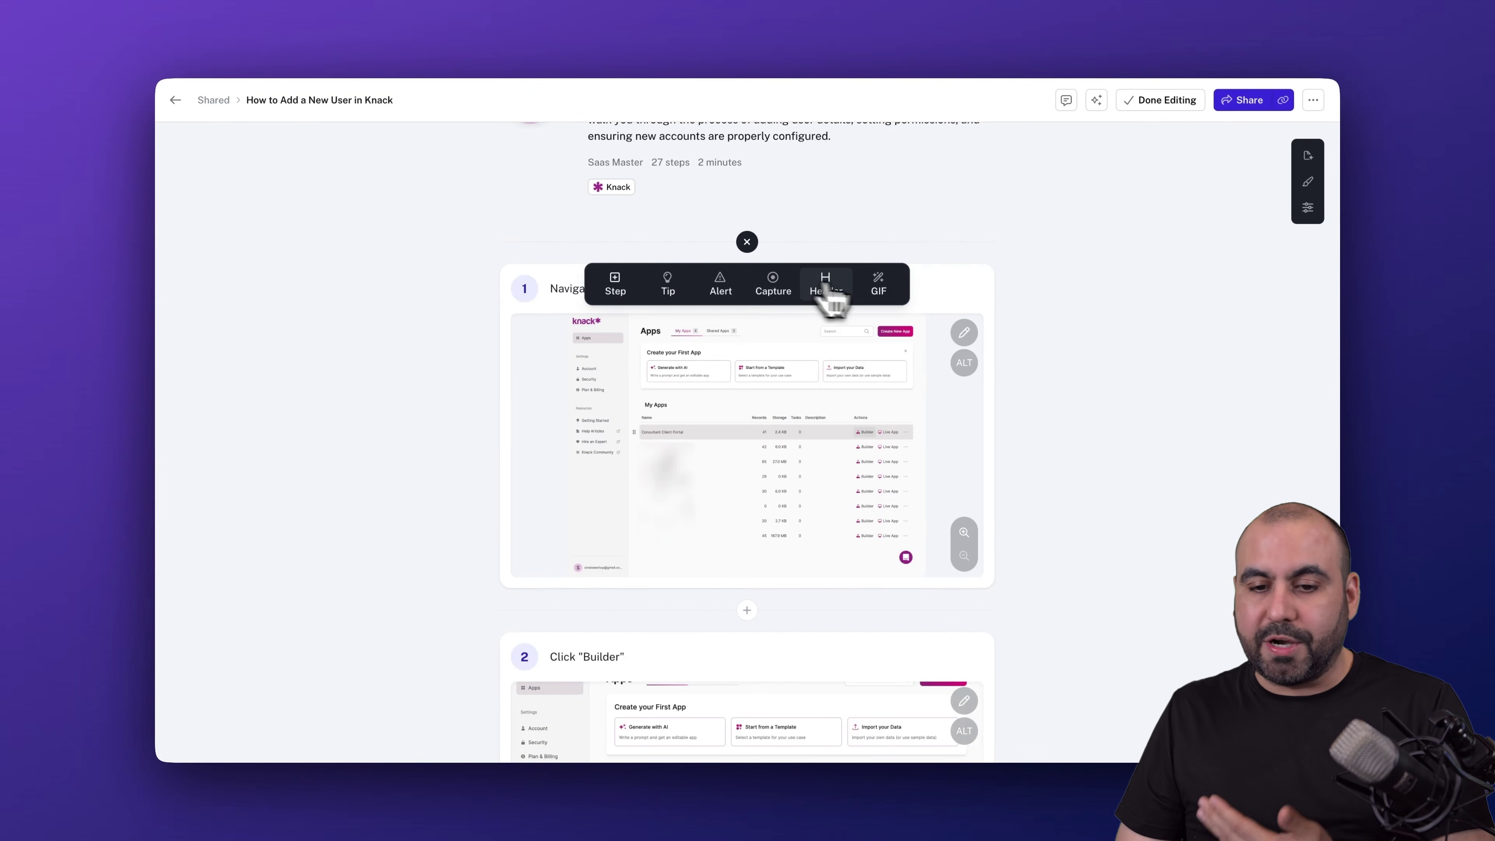
- Insert the yellow 'happy vibes' cartoon GIF above step 1, then delete that GIF step
click(874, 287)
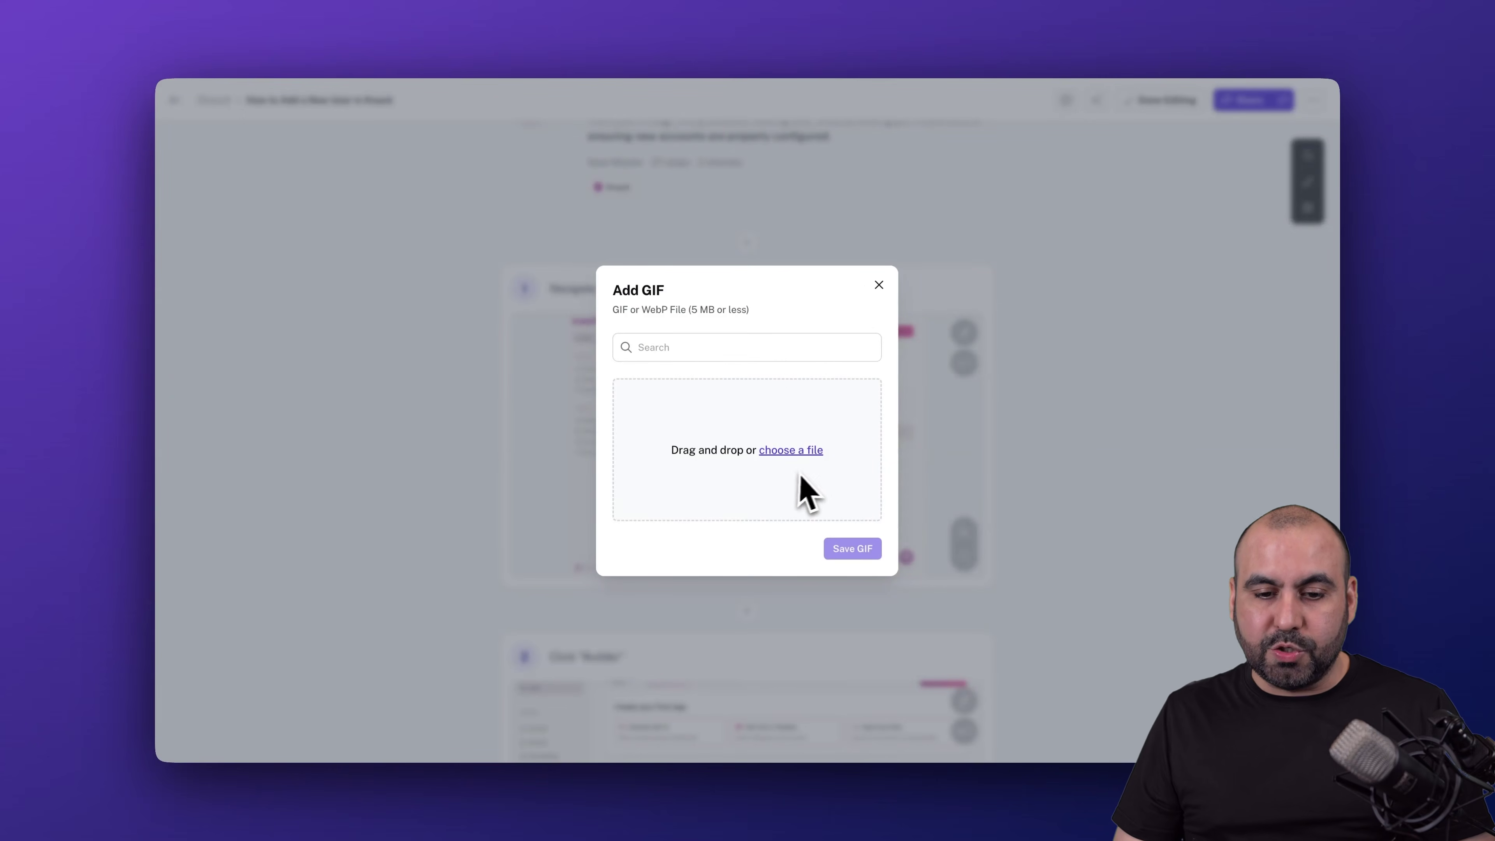
click(692, 349)
text(happy vibes)
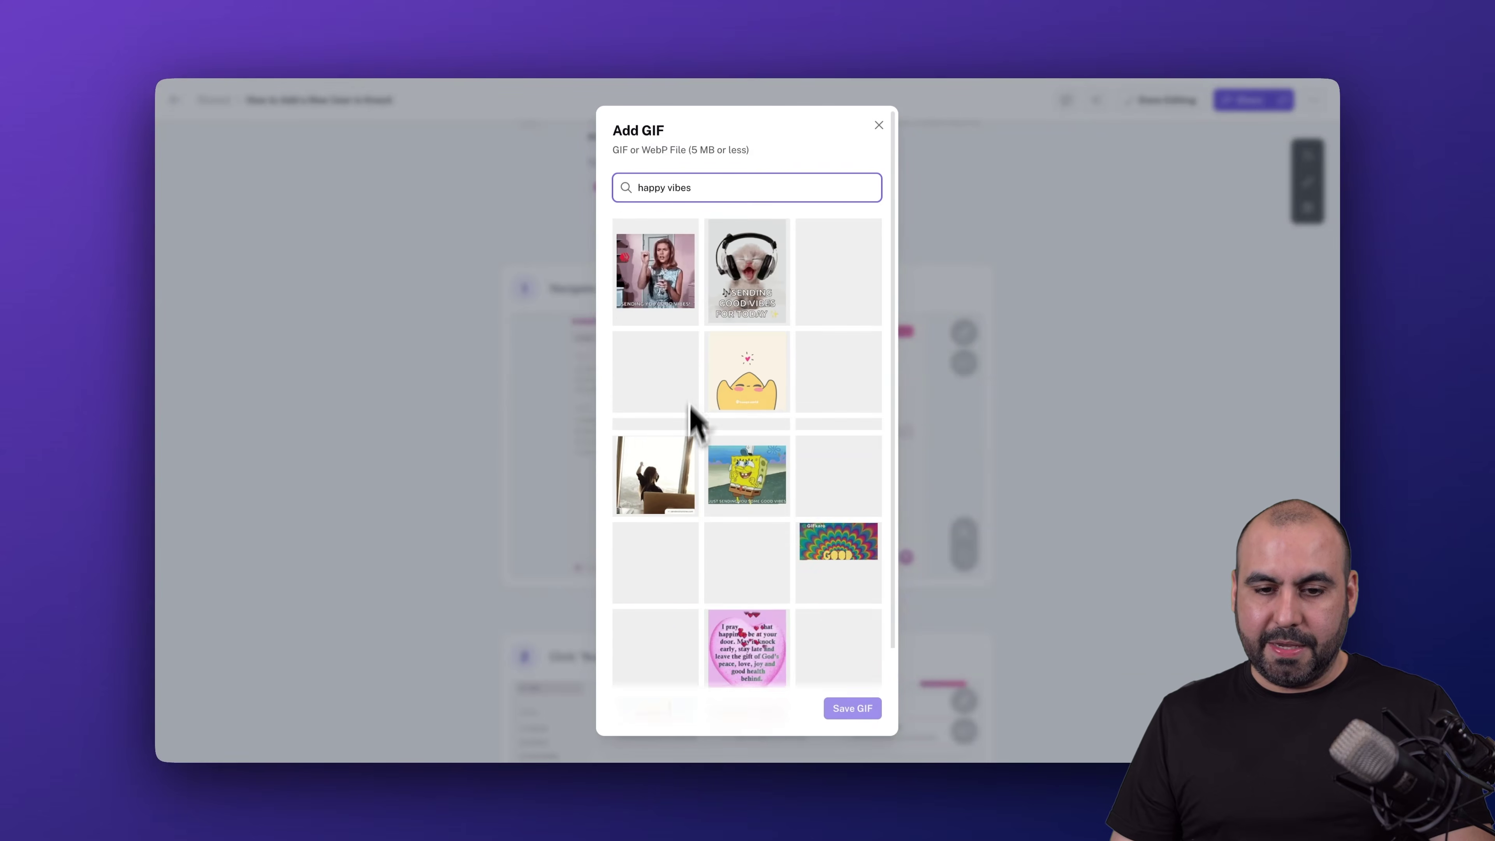
click(753, 401)
click(847, 546)
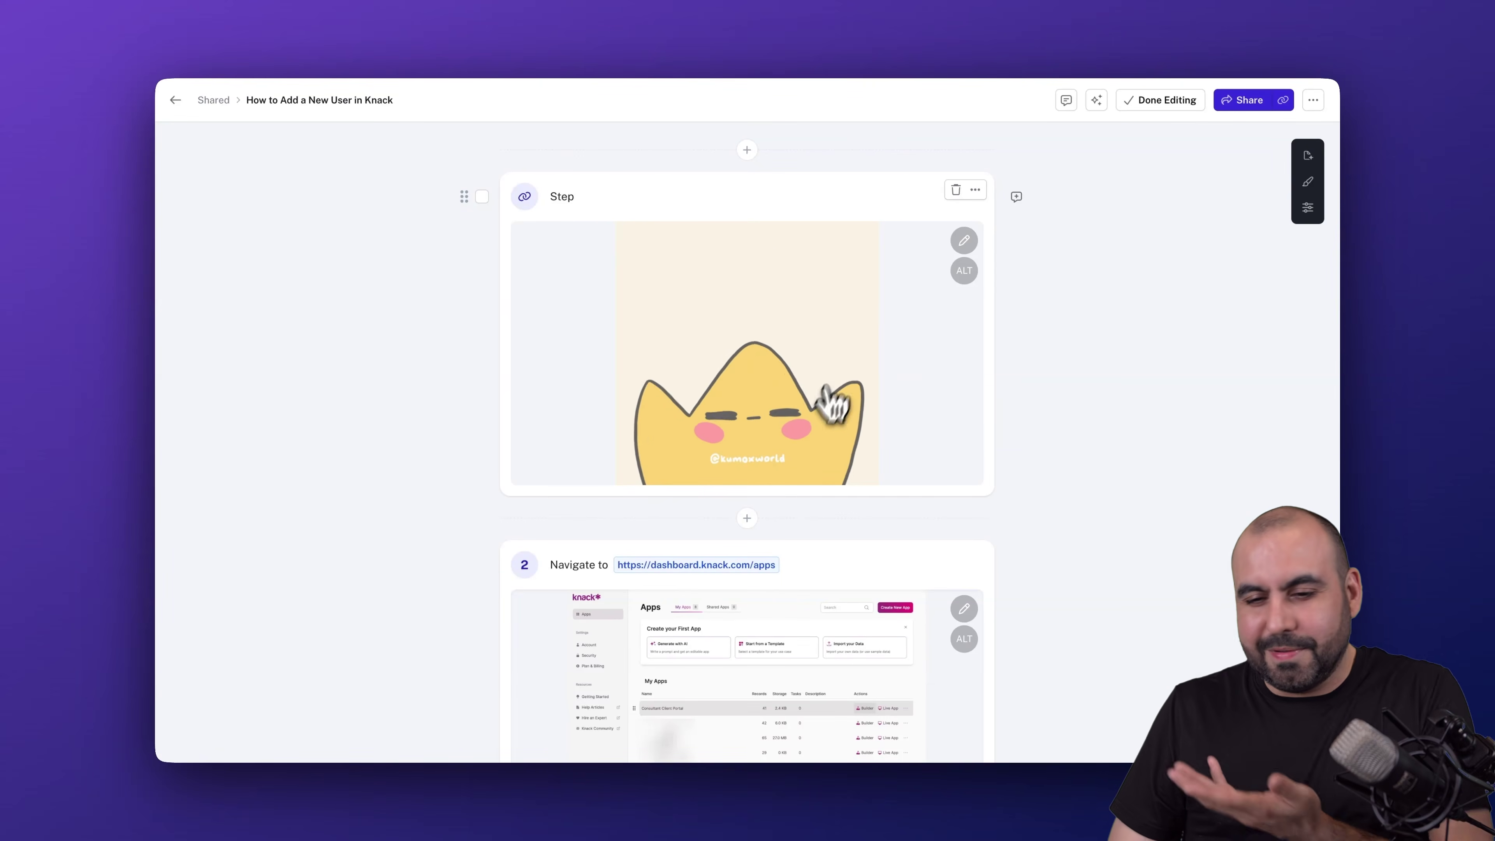
click(955, 191)
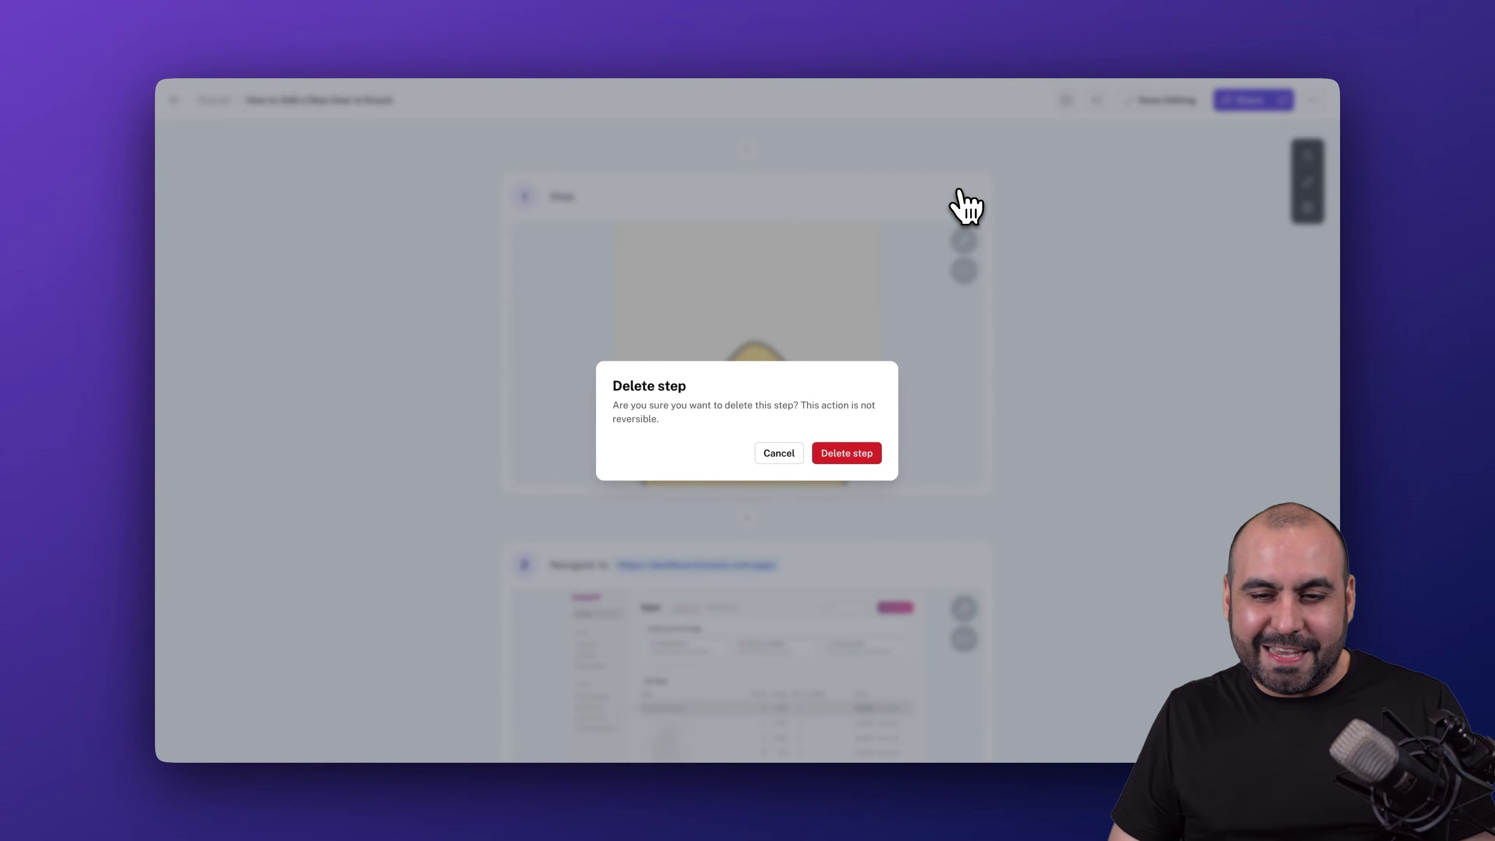
click(847, 453)
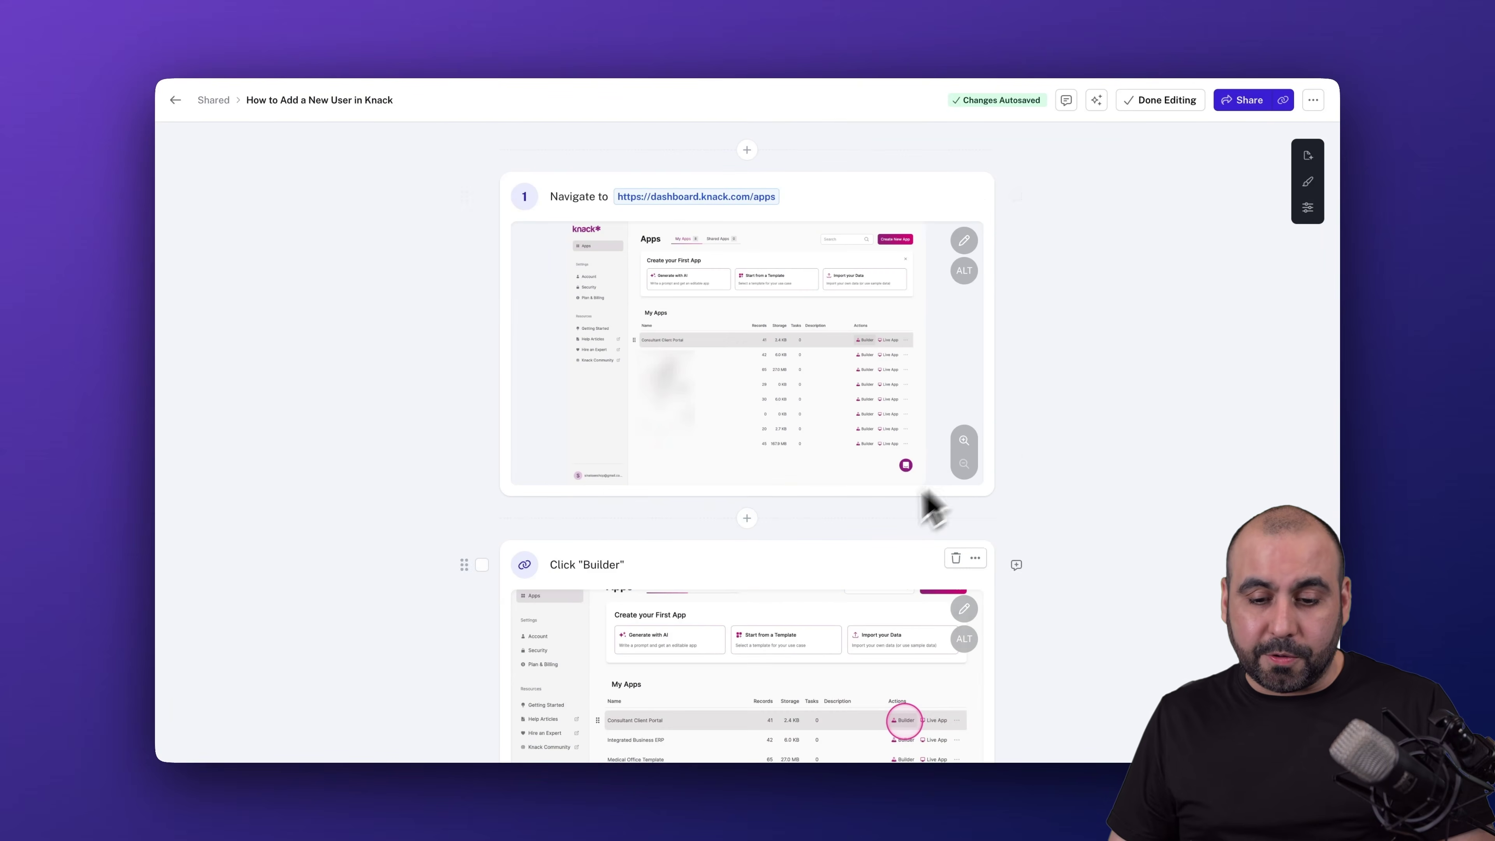
- Change step 9 to 'Type "date" in the text field' and show the click-target colour choices
scroll(876, 529, down, 4)
scroll(877, 530, down, 15)
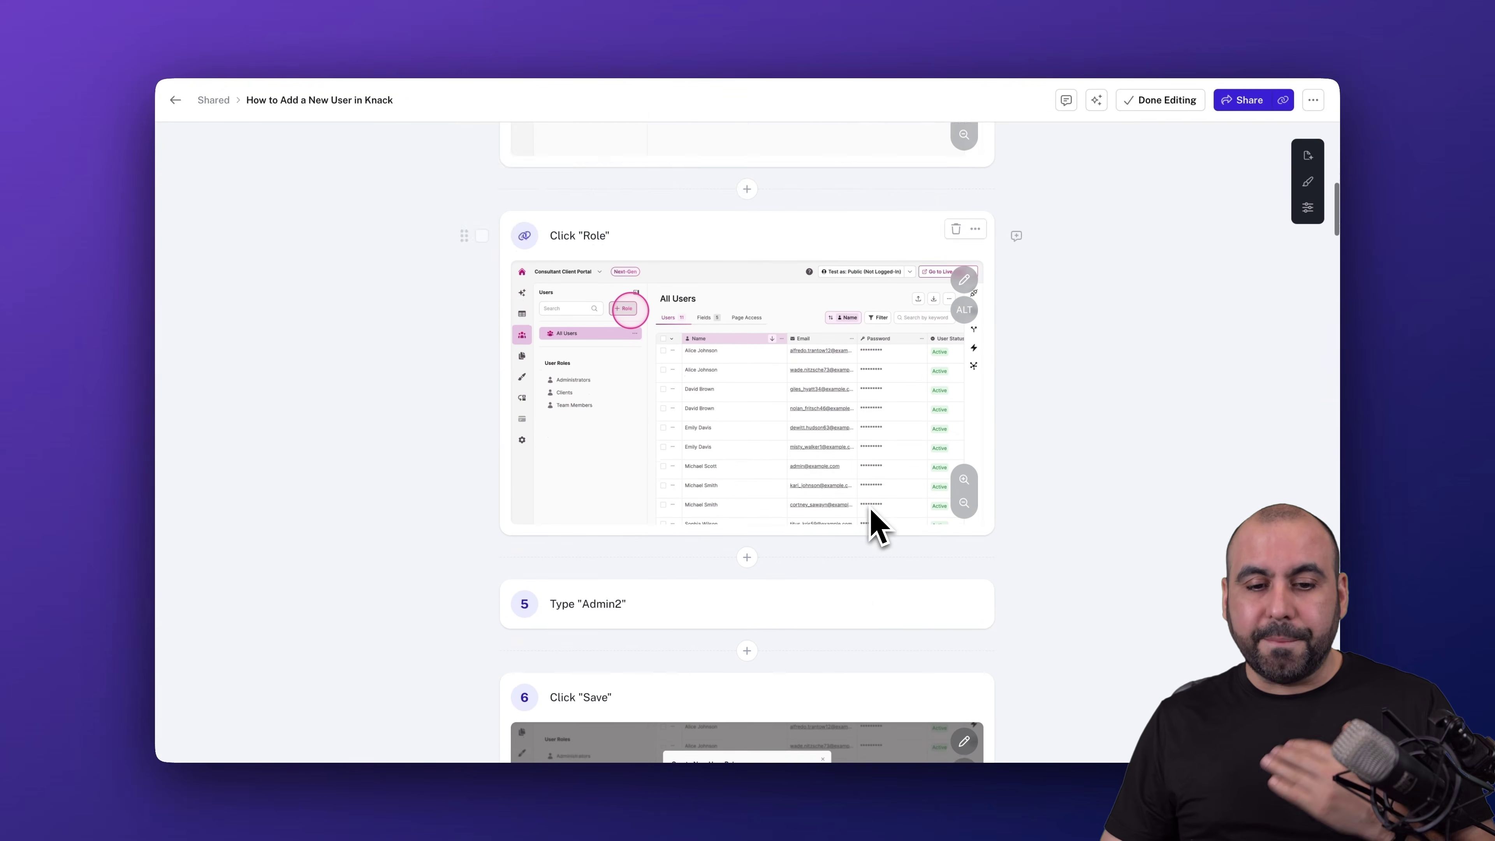
scroll(878, 518, down, 8)
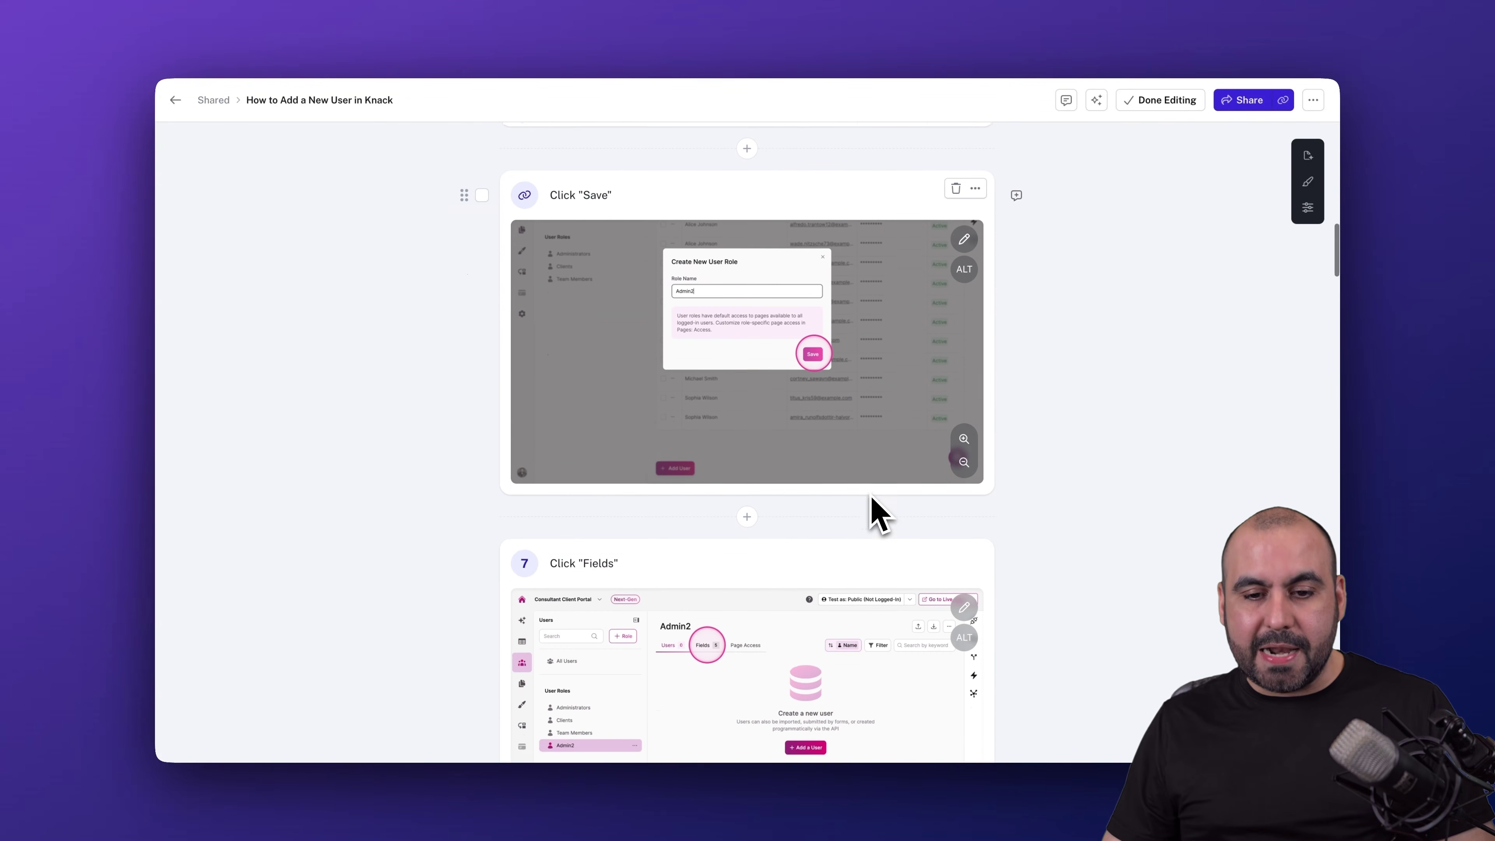
scroll(870, 498, down, 10)
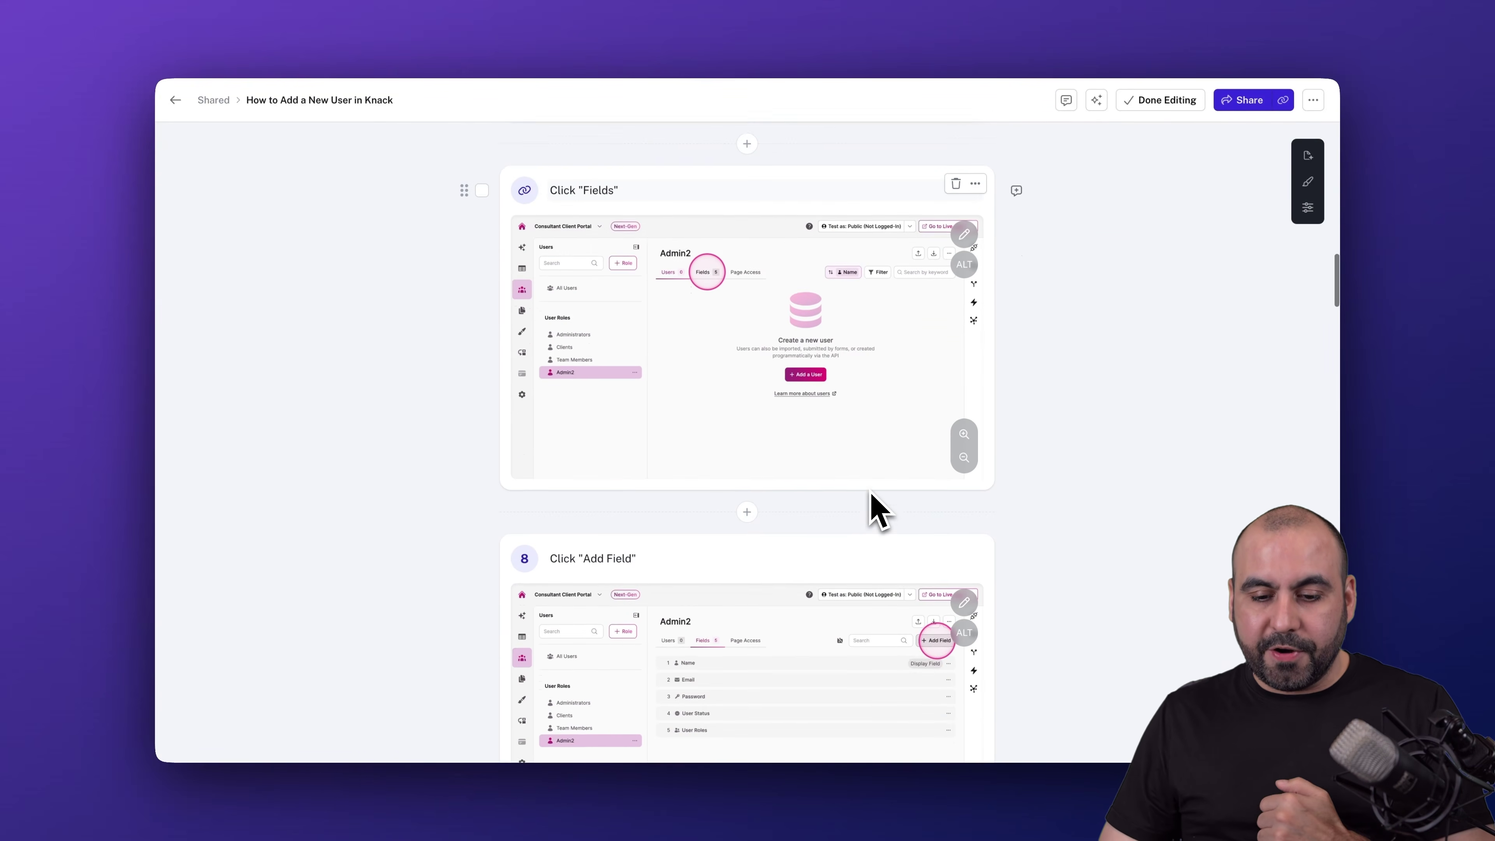
scroll(870, 494, down, 3)
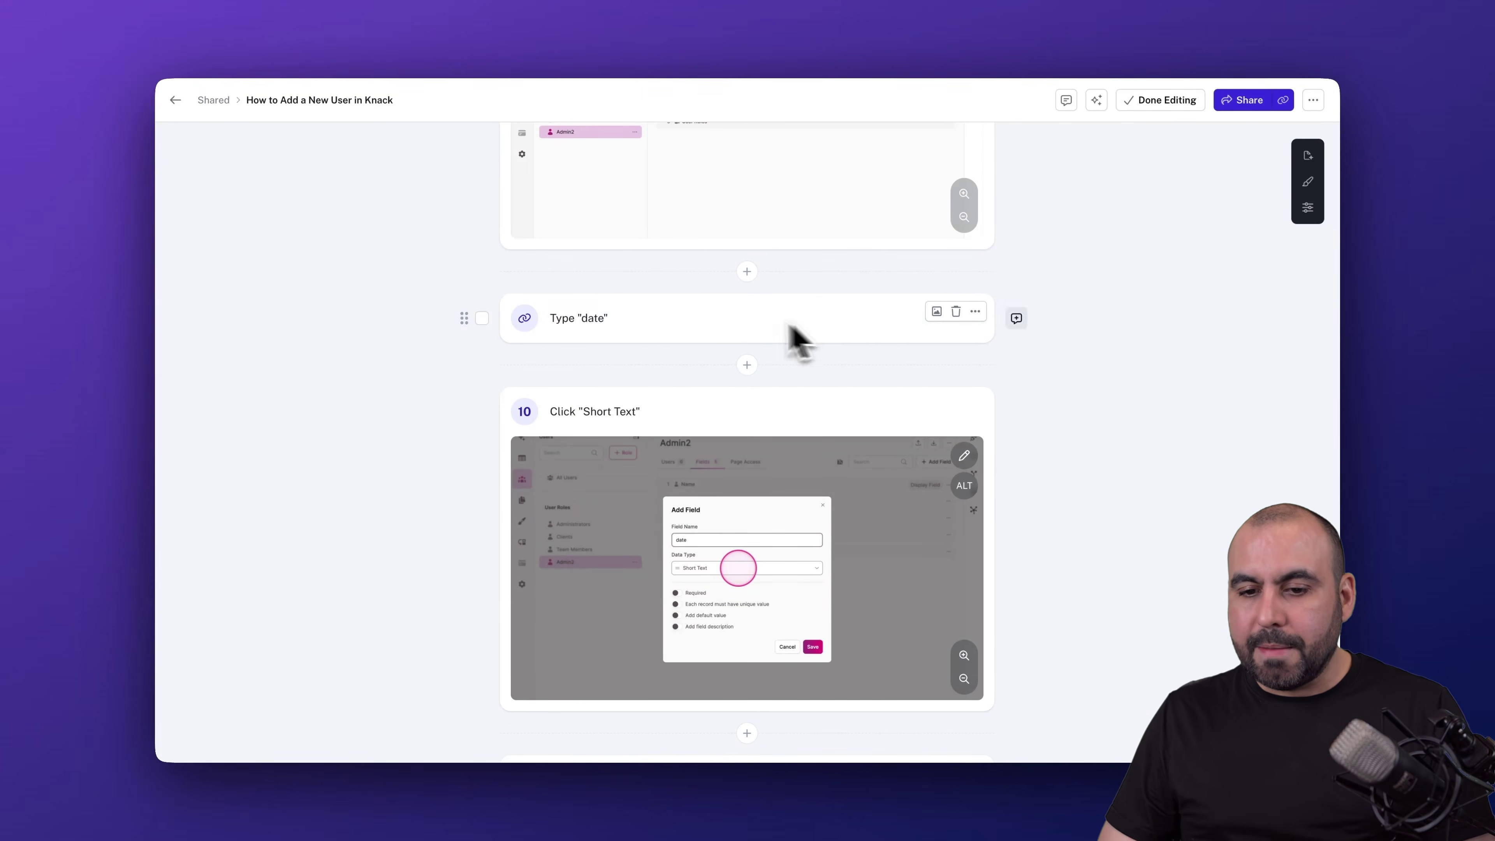
click(736, 318)
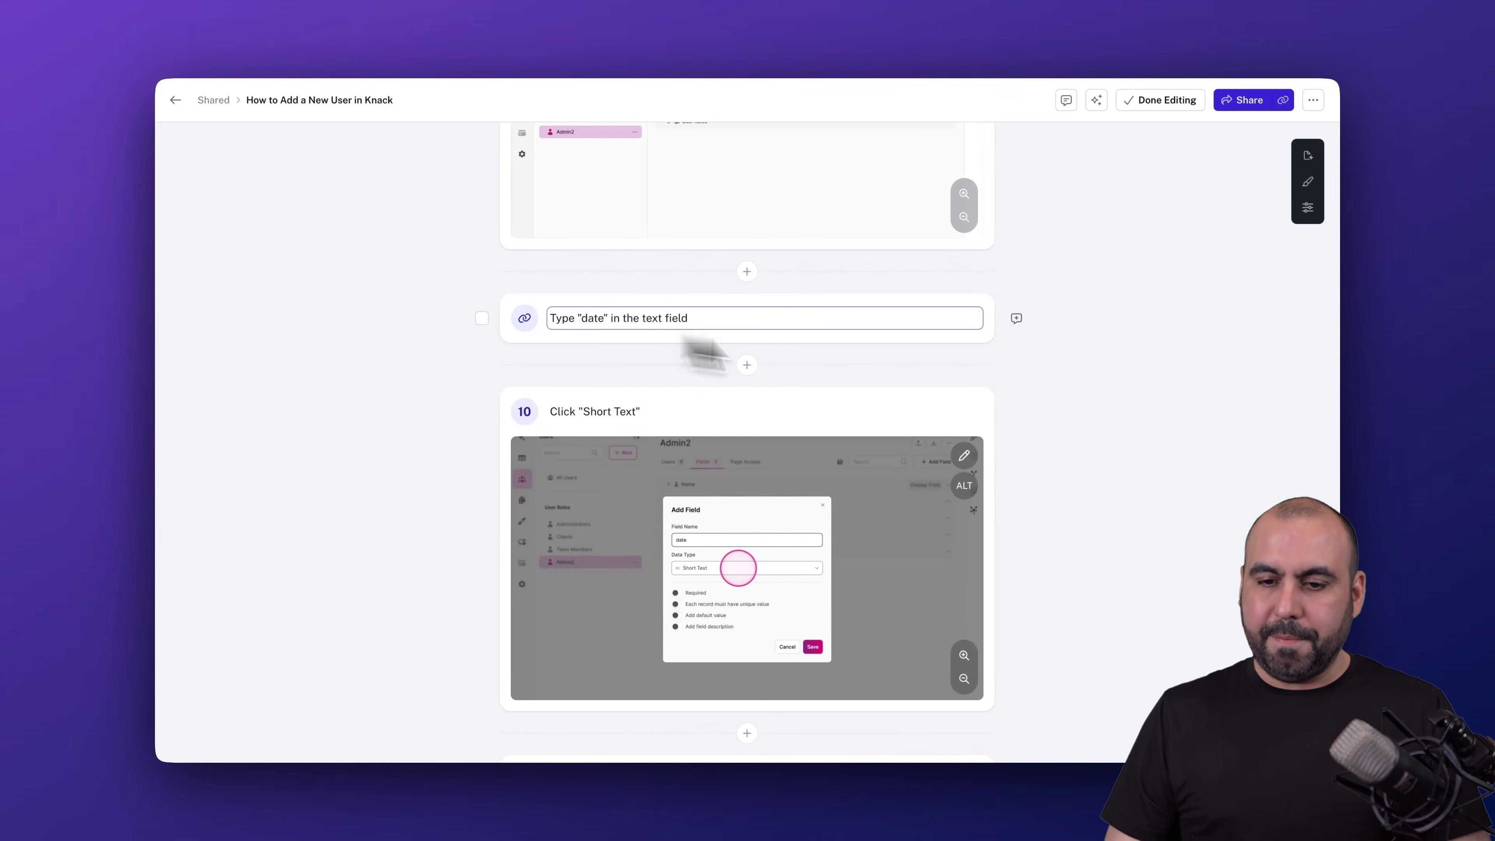
click(1067, 401)
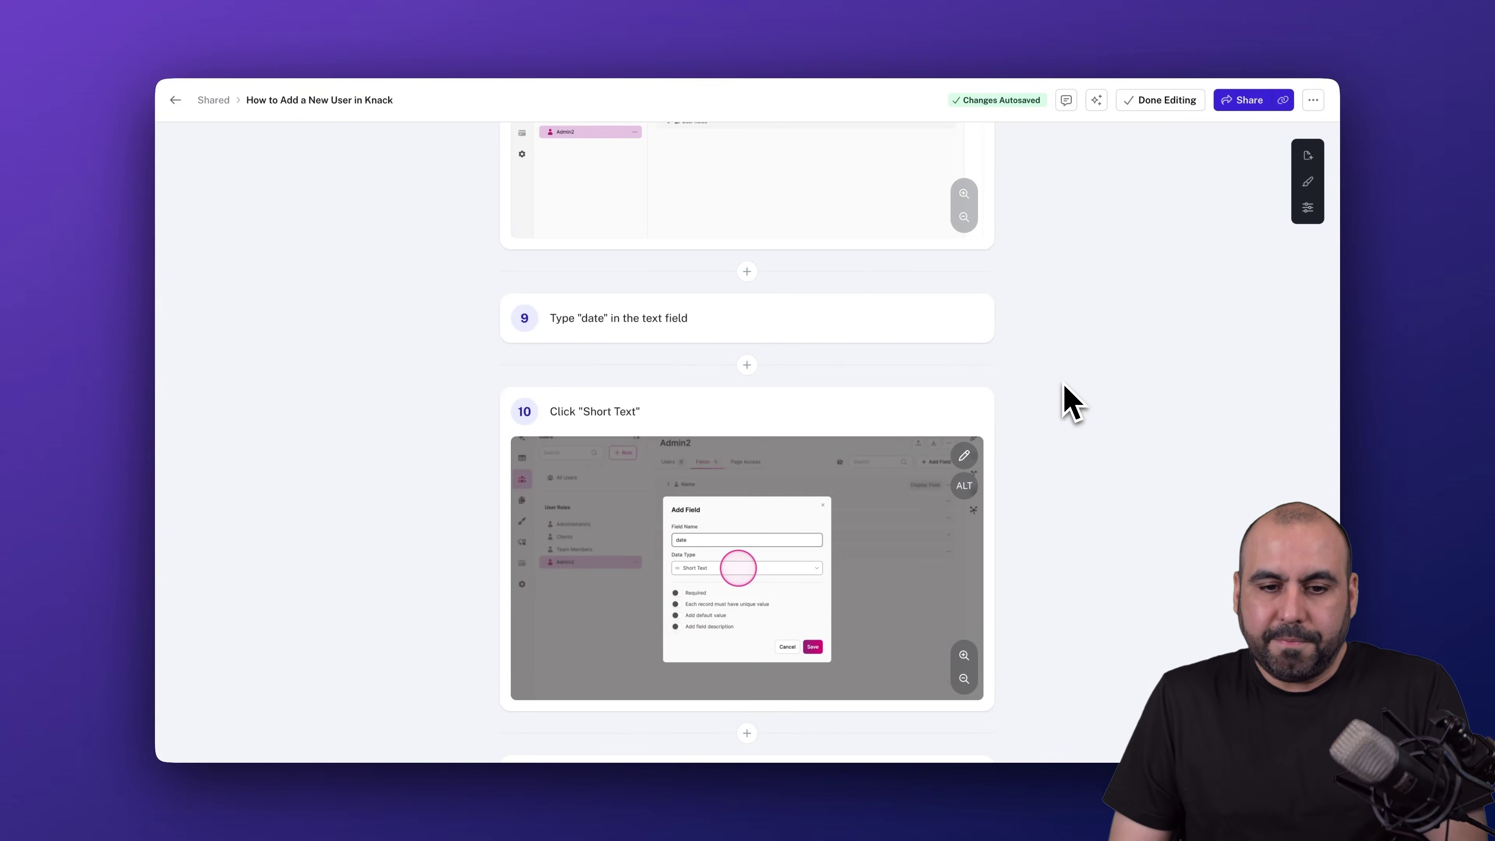
scroll(1061, 400, up, 20)
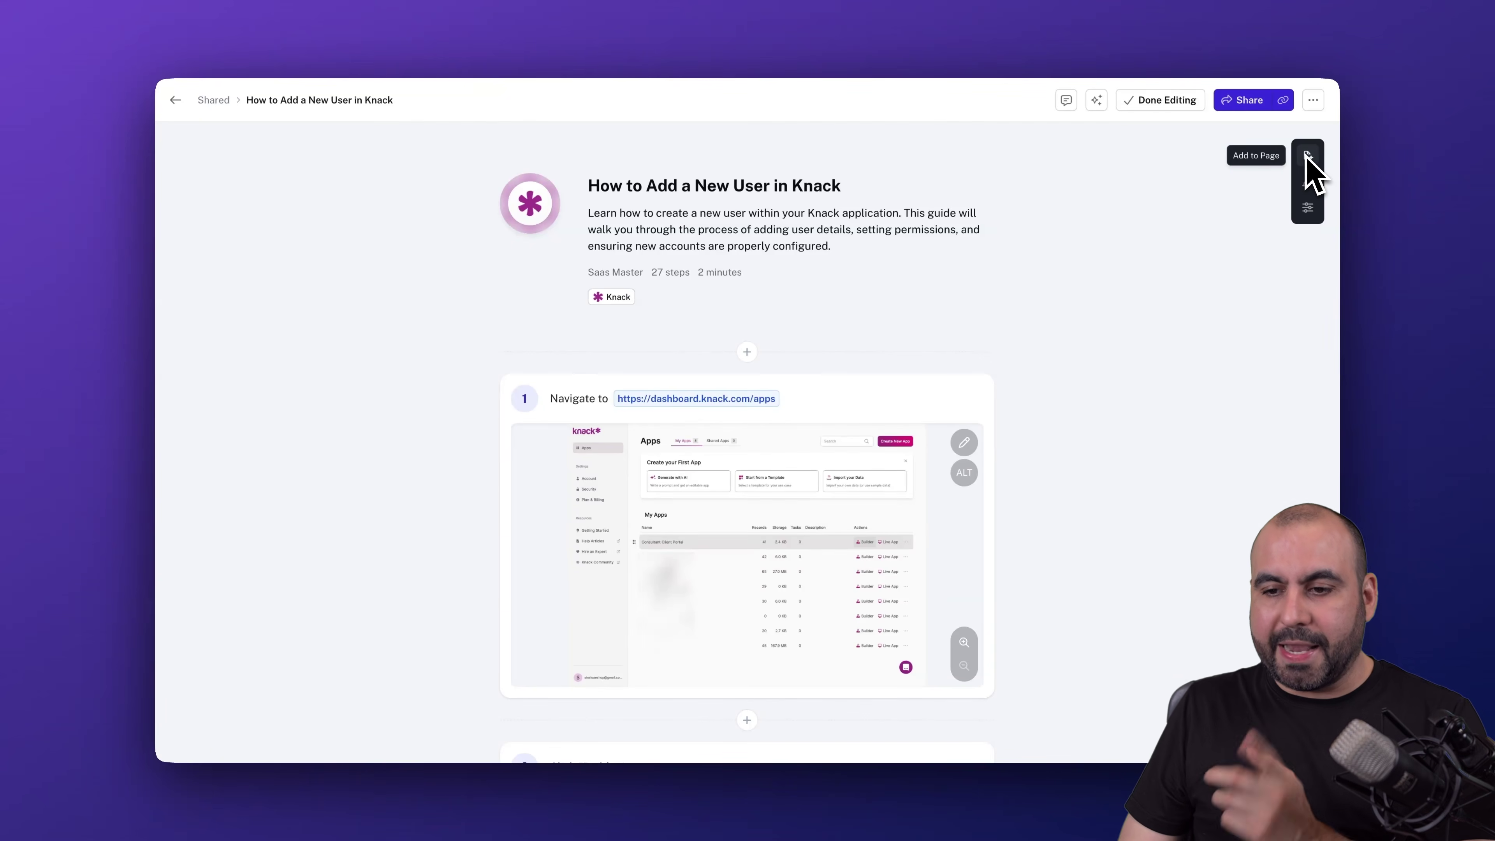
click(1308, 184)
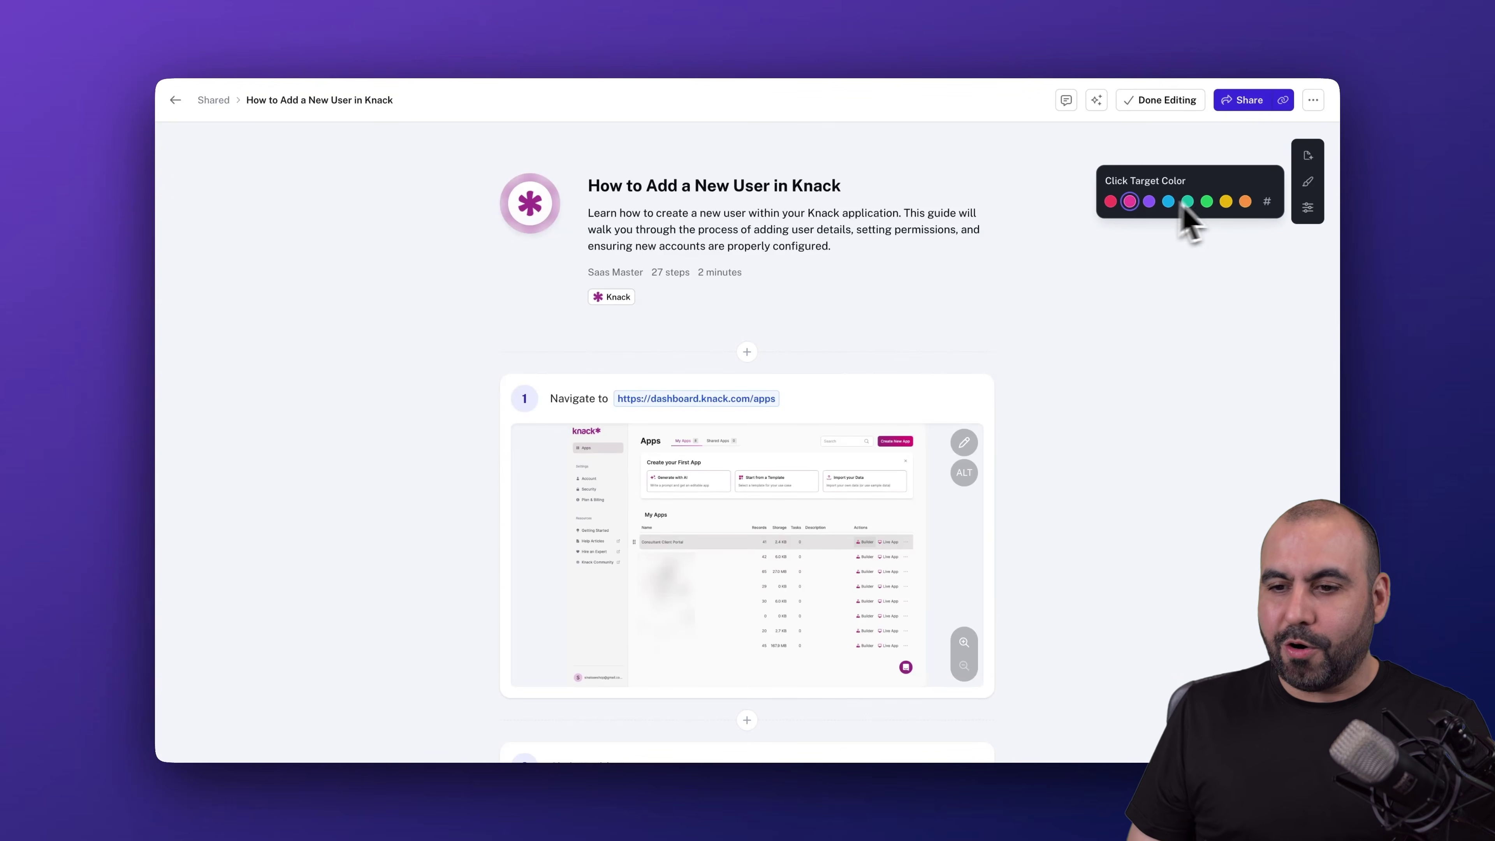
- Switch off the Table of Contents and Author toggles in the guide's display settings
click(1308, 208)
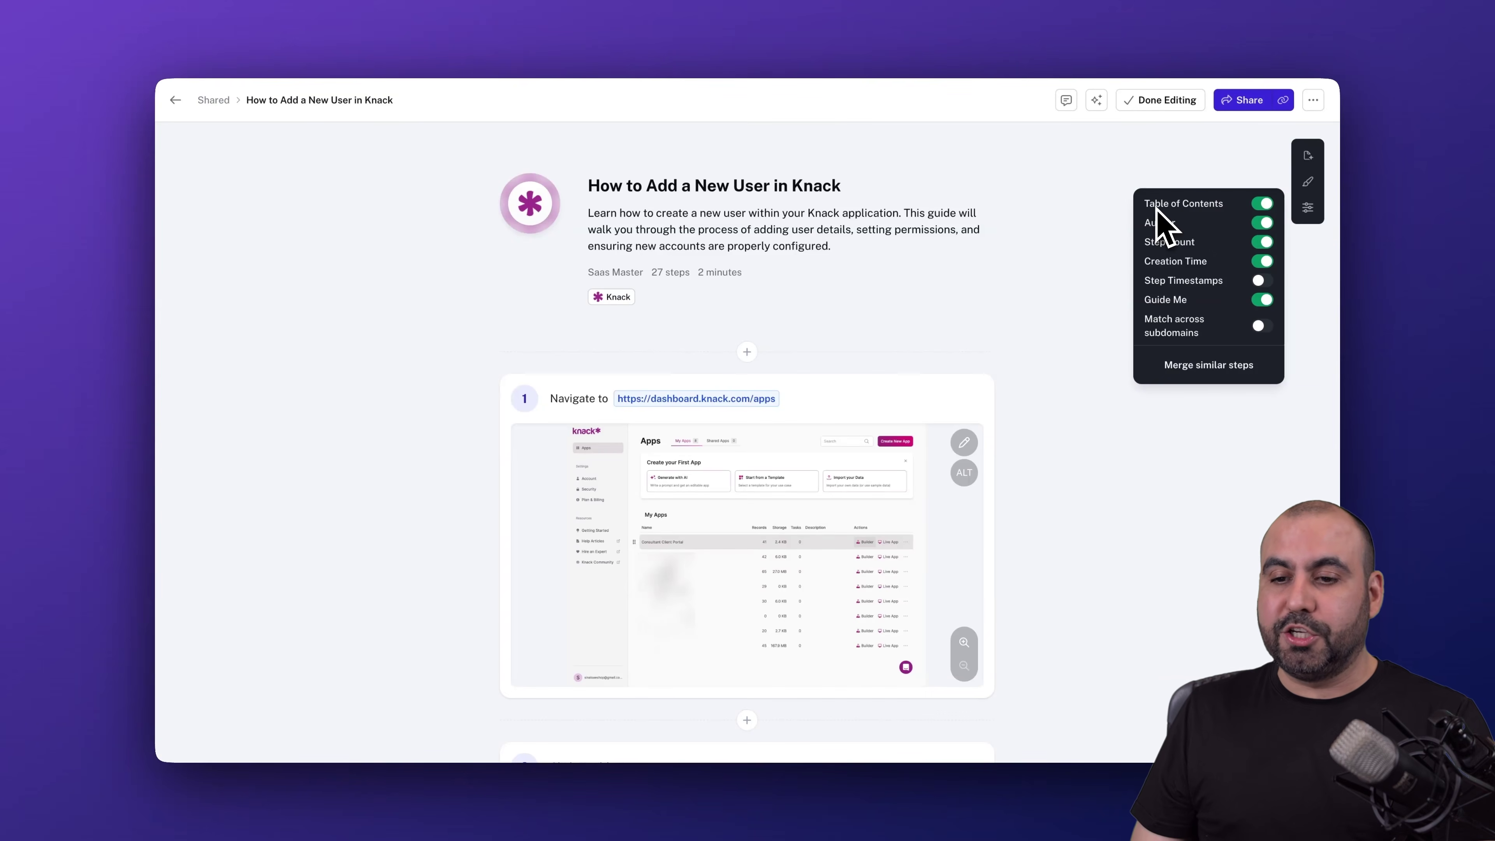
click(1263, 205)
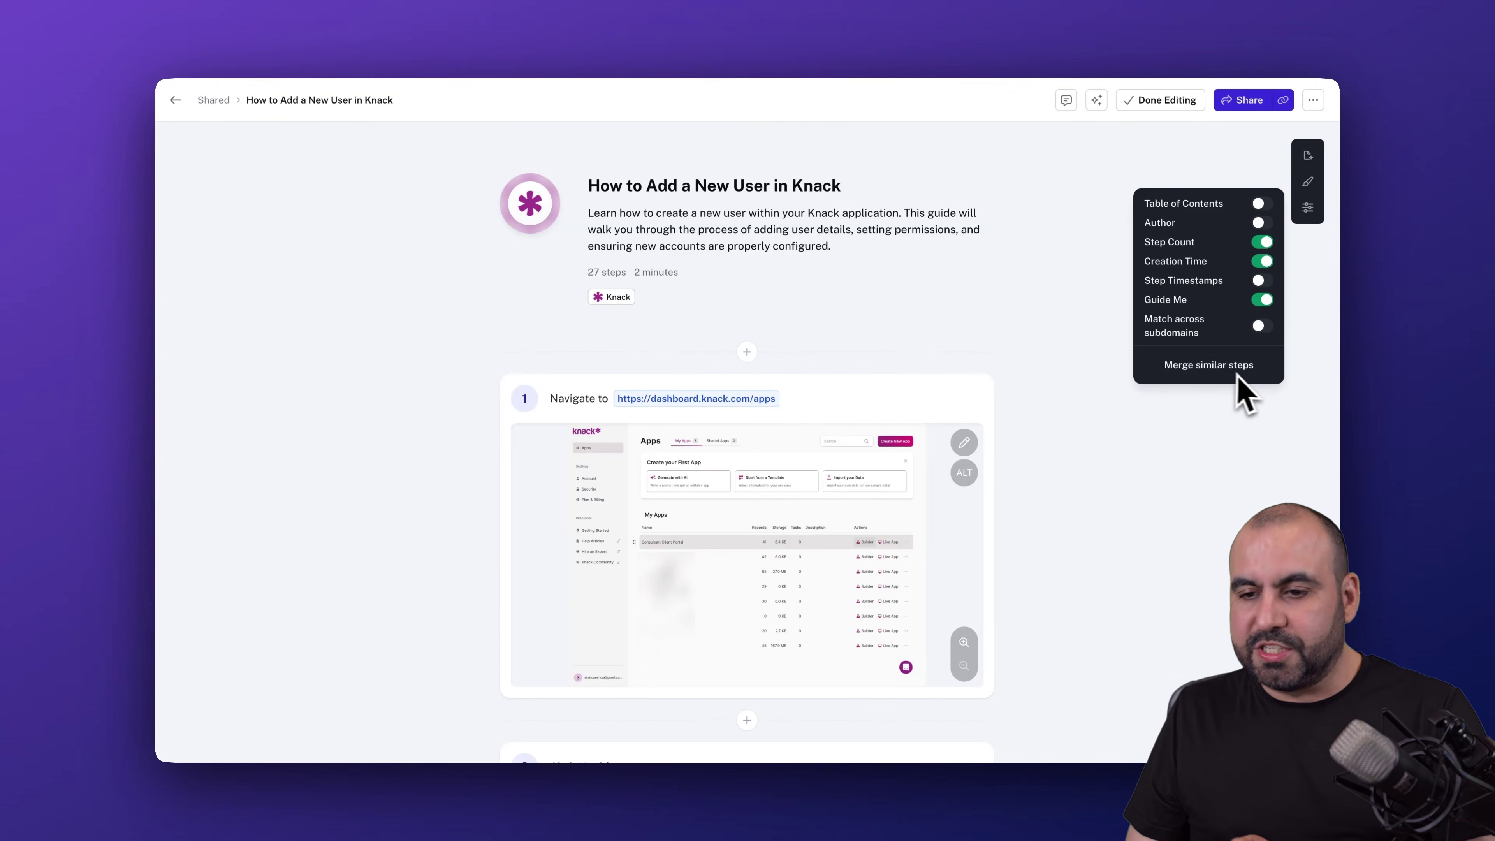
click(1251, 426)
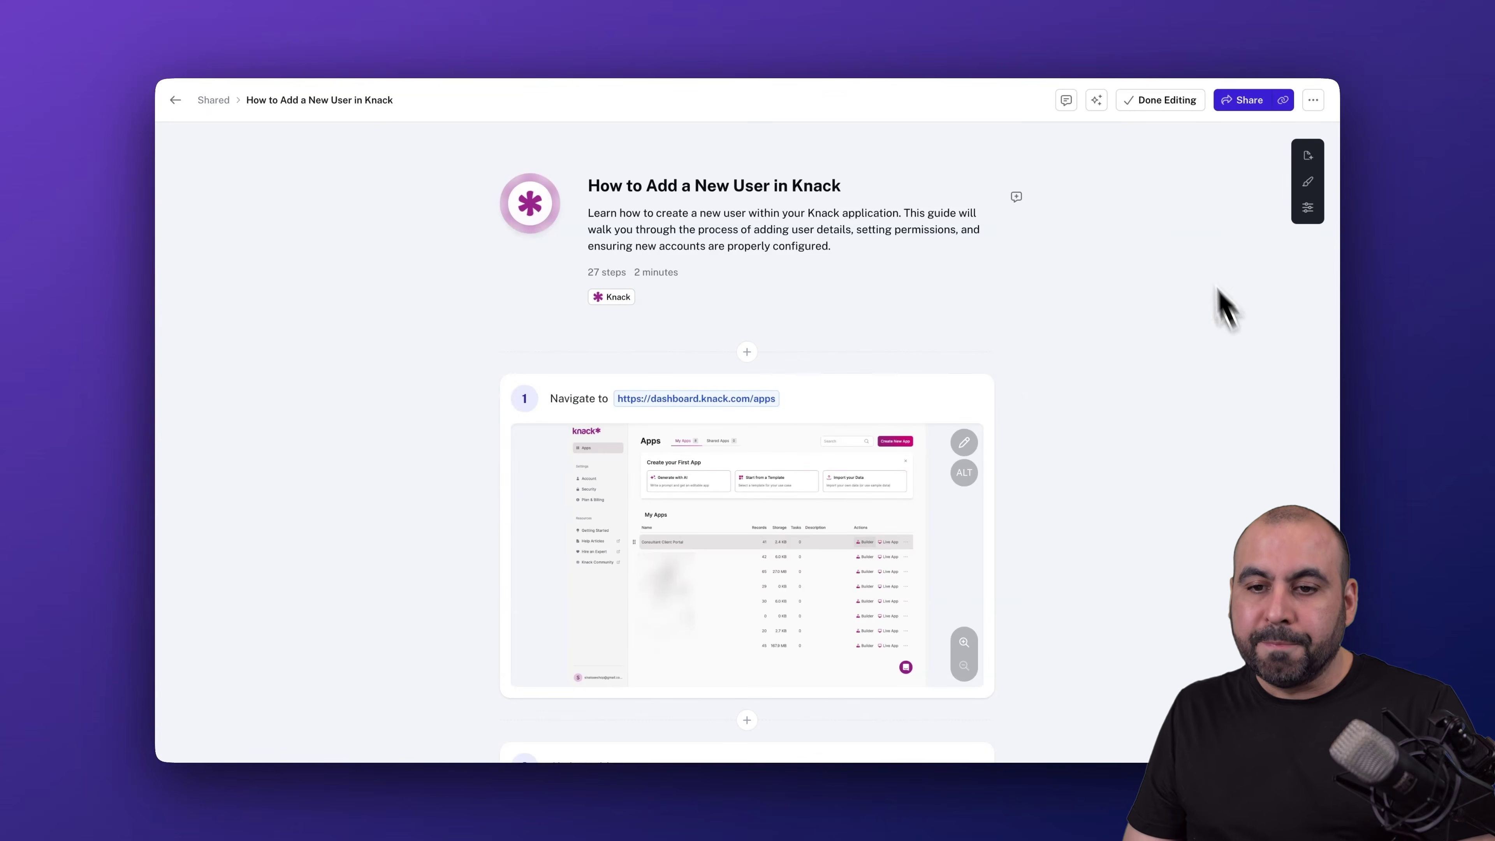
- Post a 'Looks great!' reaction comment on step 1 of the guide
click(1066, 100)
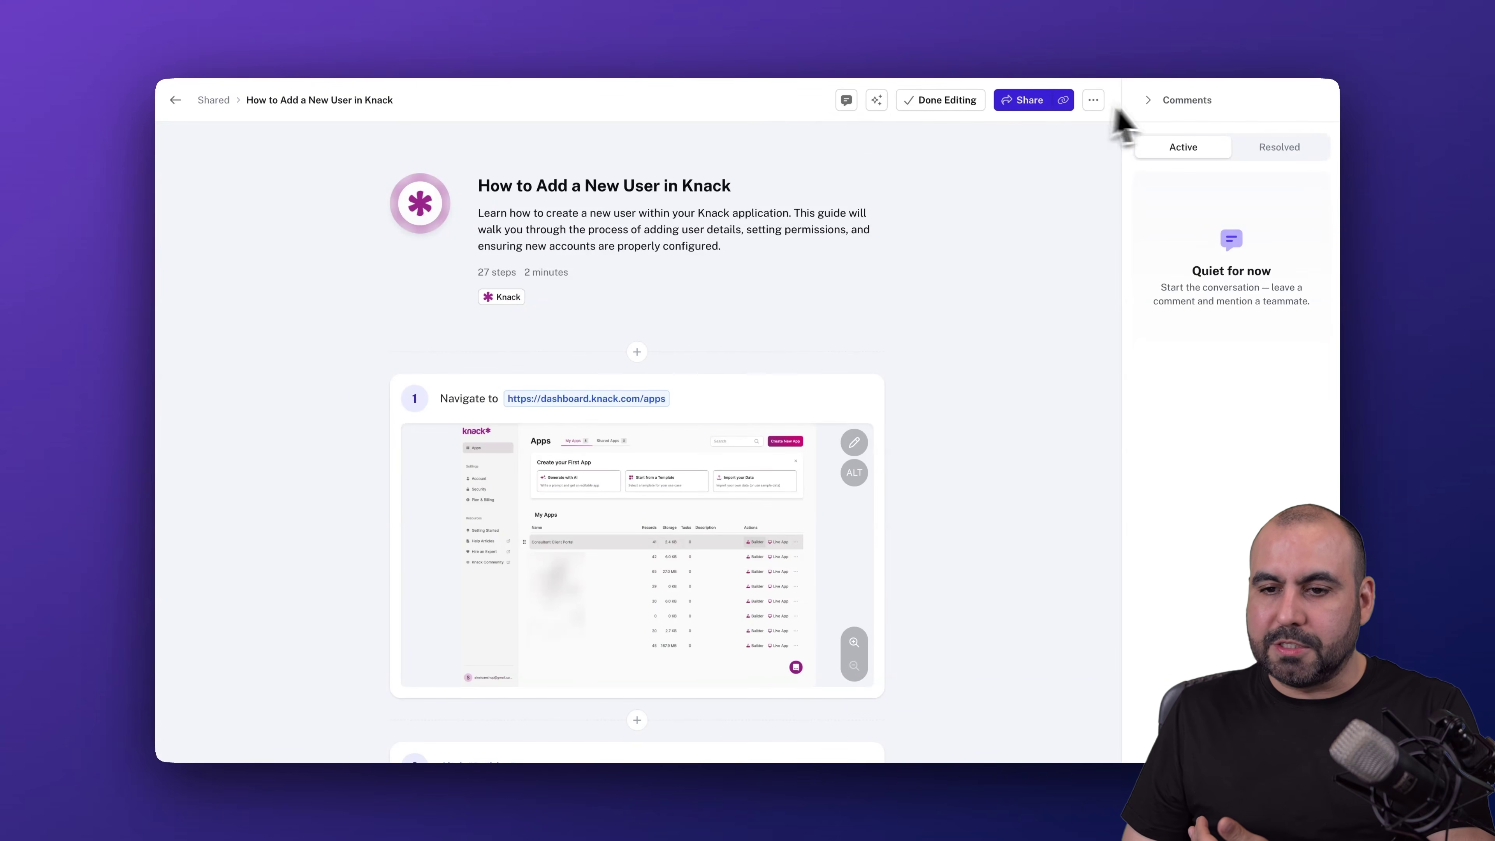
click(1147, 100)
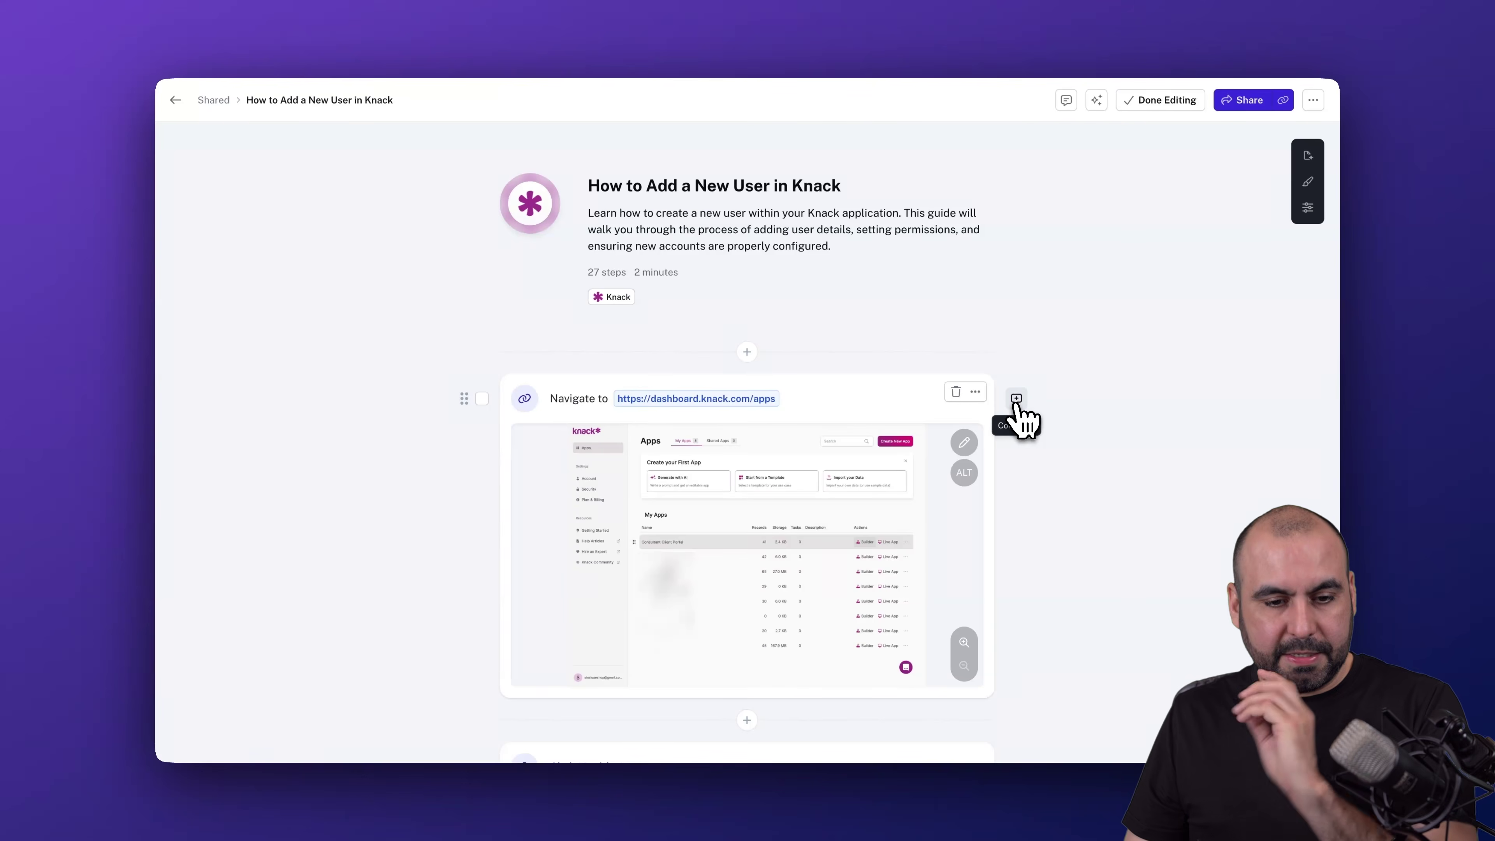
click(1016, 398)
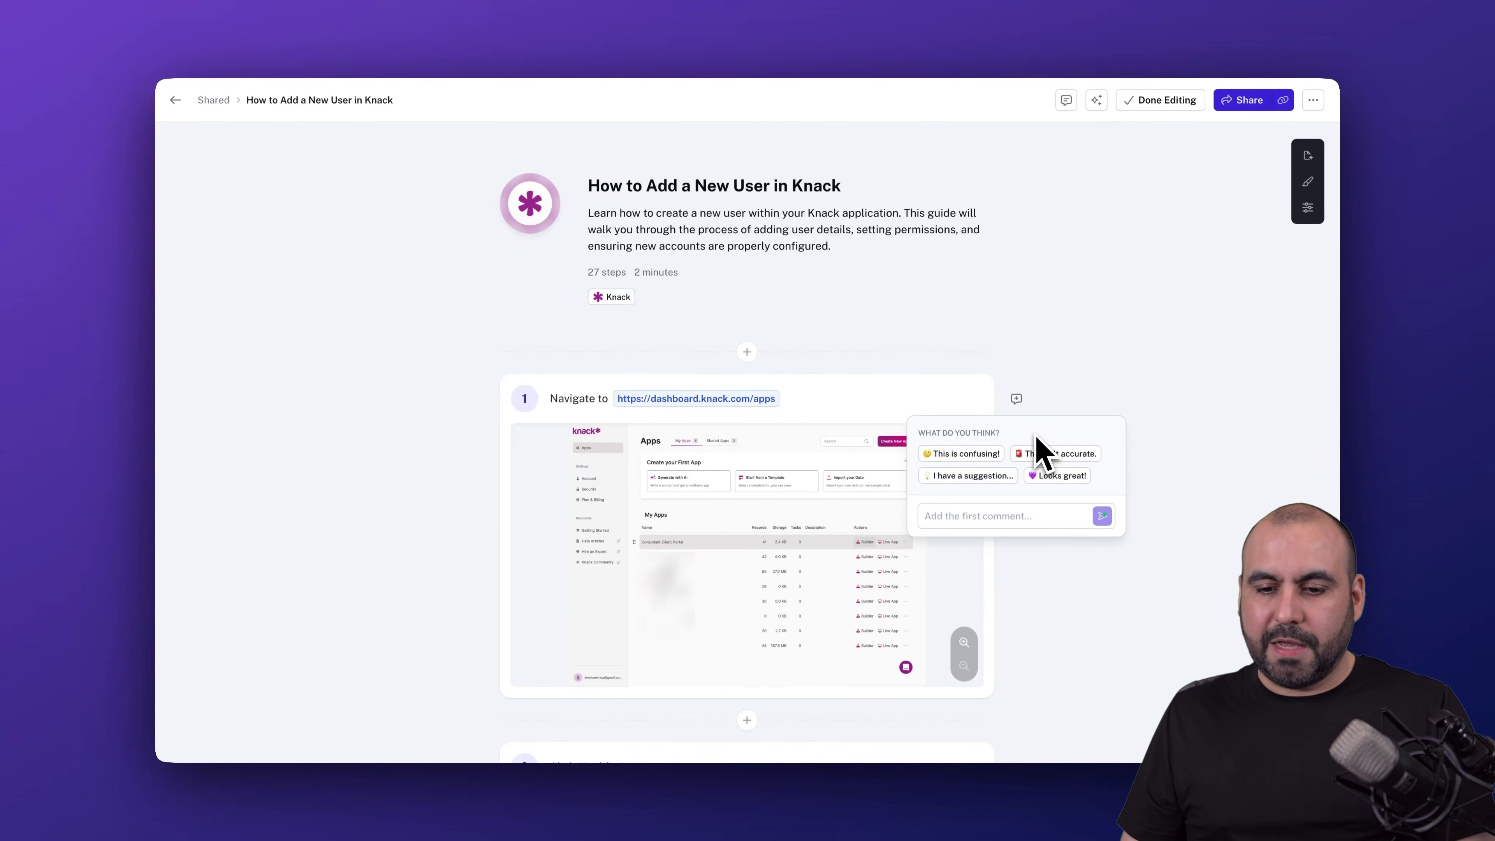
click(1066, 476)
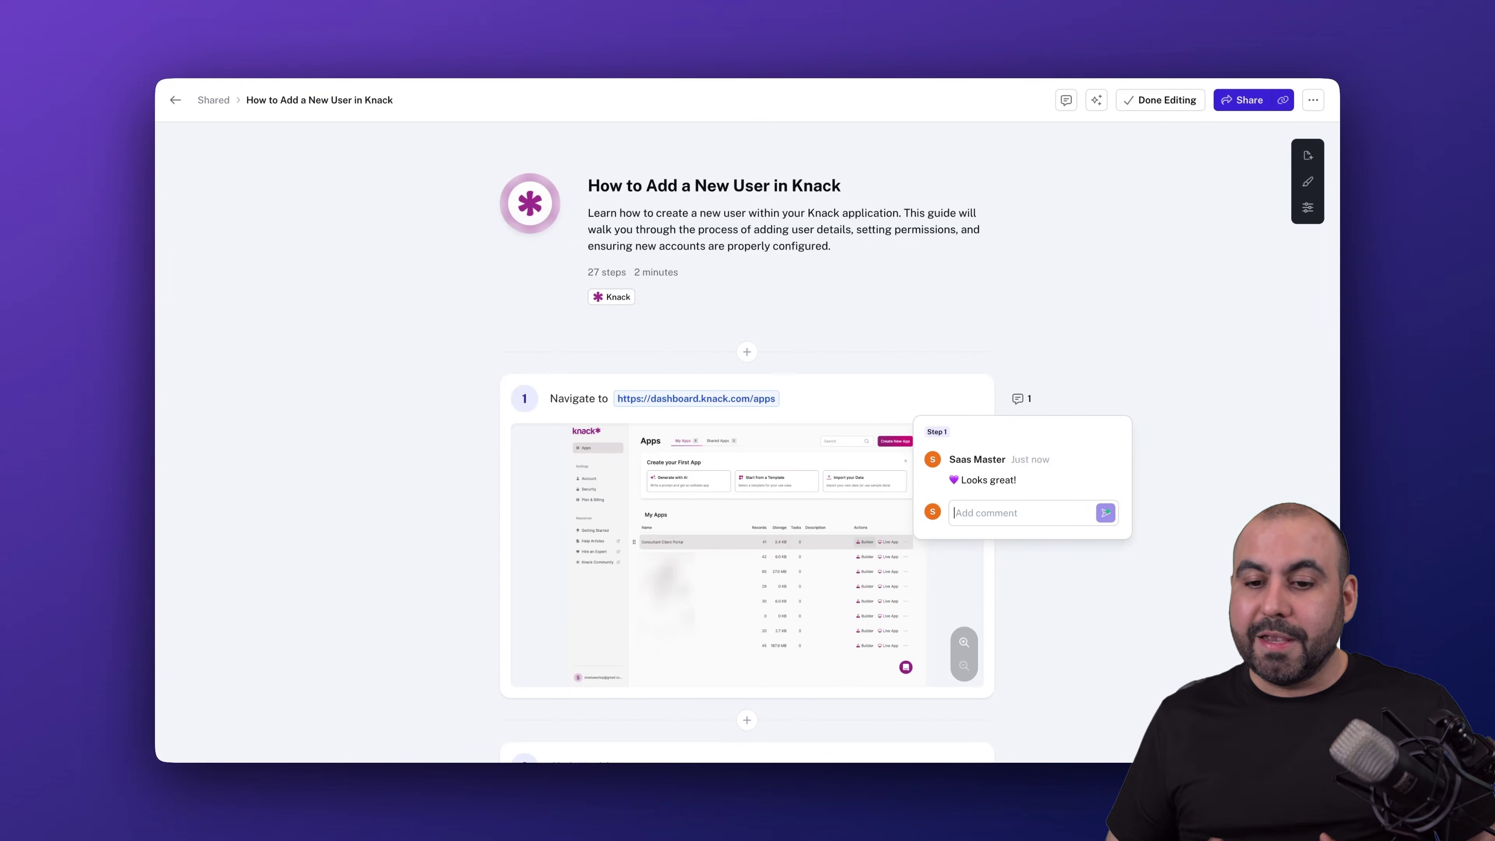
click(1162, 567)
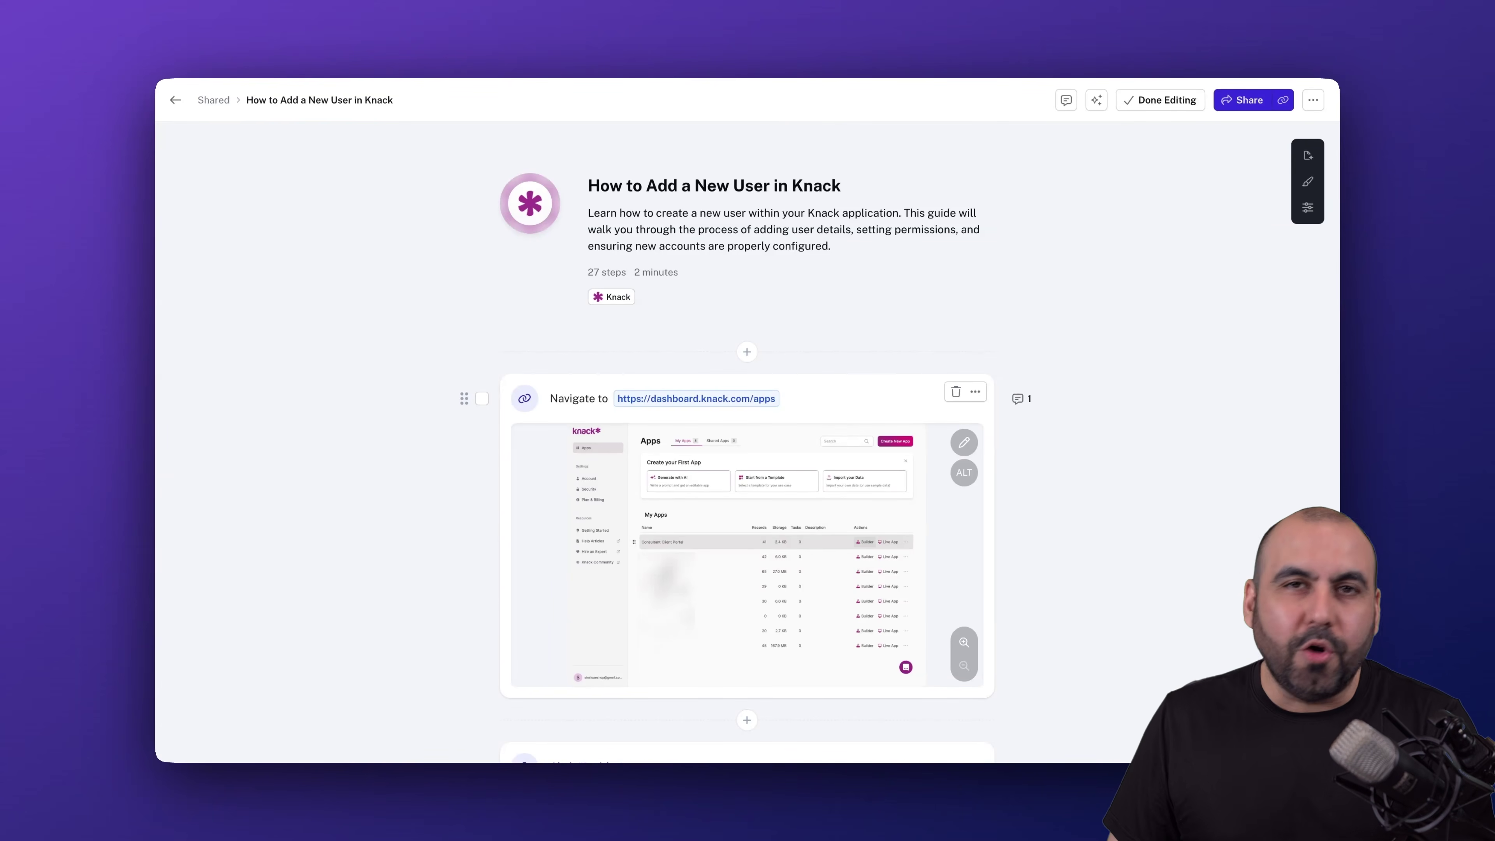
- In the Share dialog, try the link access options and the Movie, Slides and Scroll viewing modes
click(1243, 102)
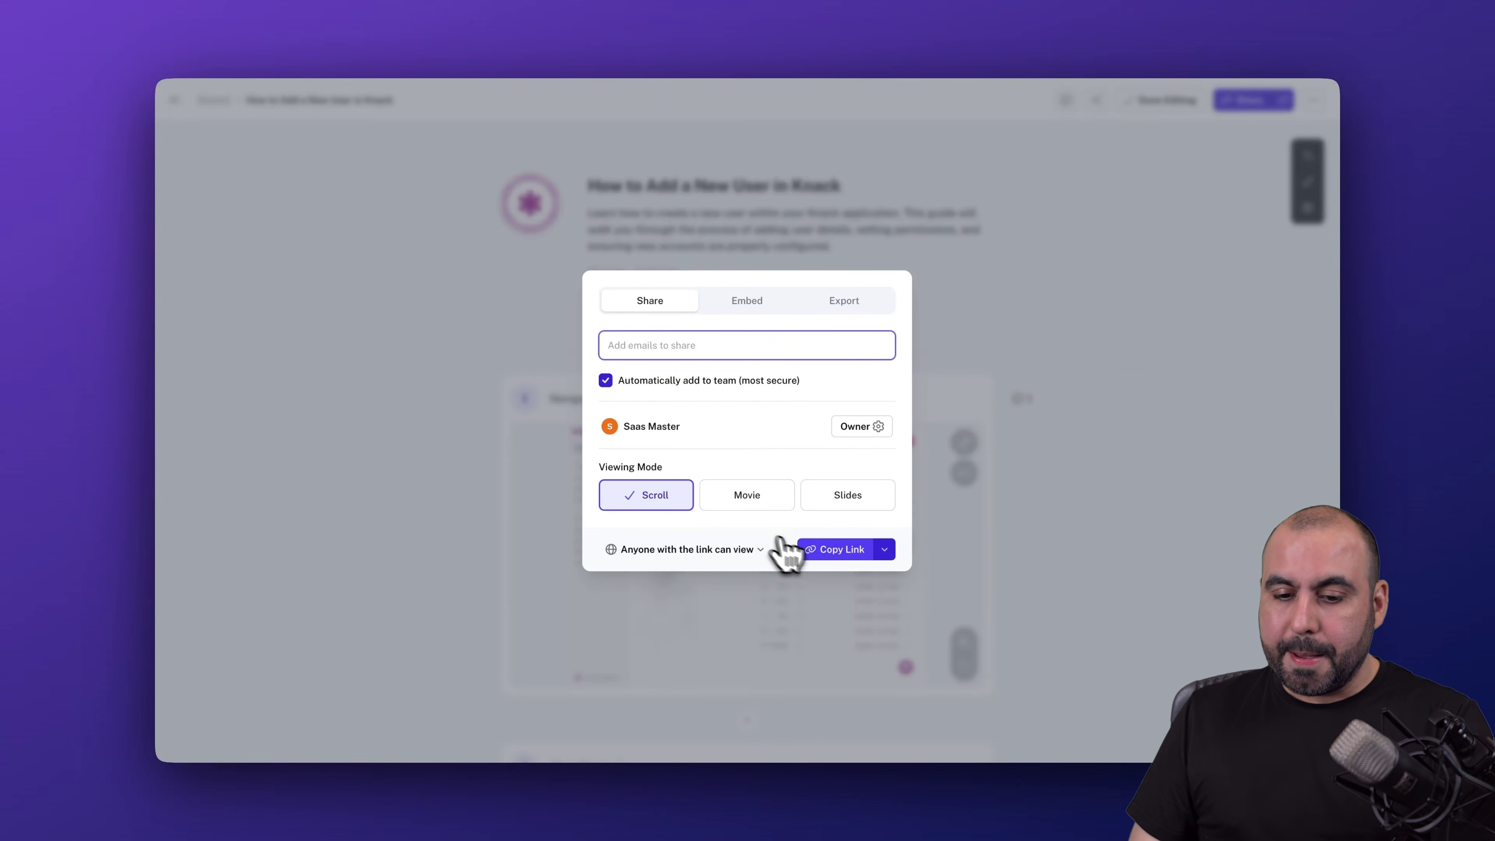
click(768, 547)
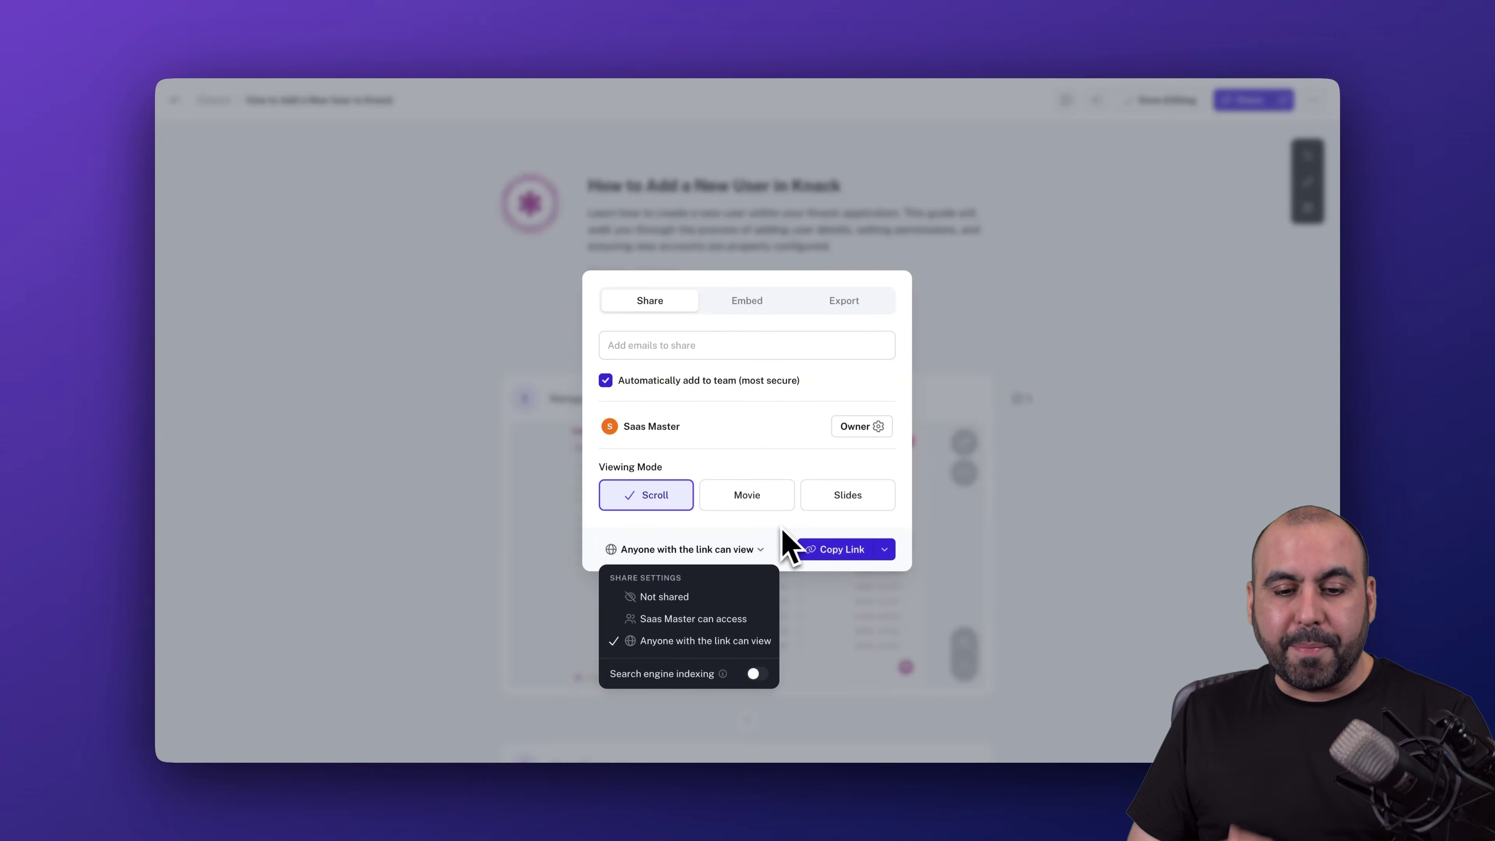
click(760, 499)
click(757, 493)
click(815, 495)
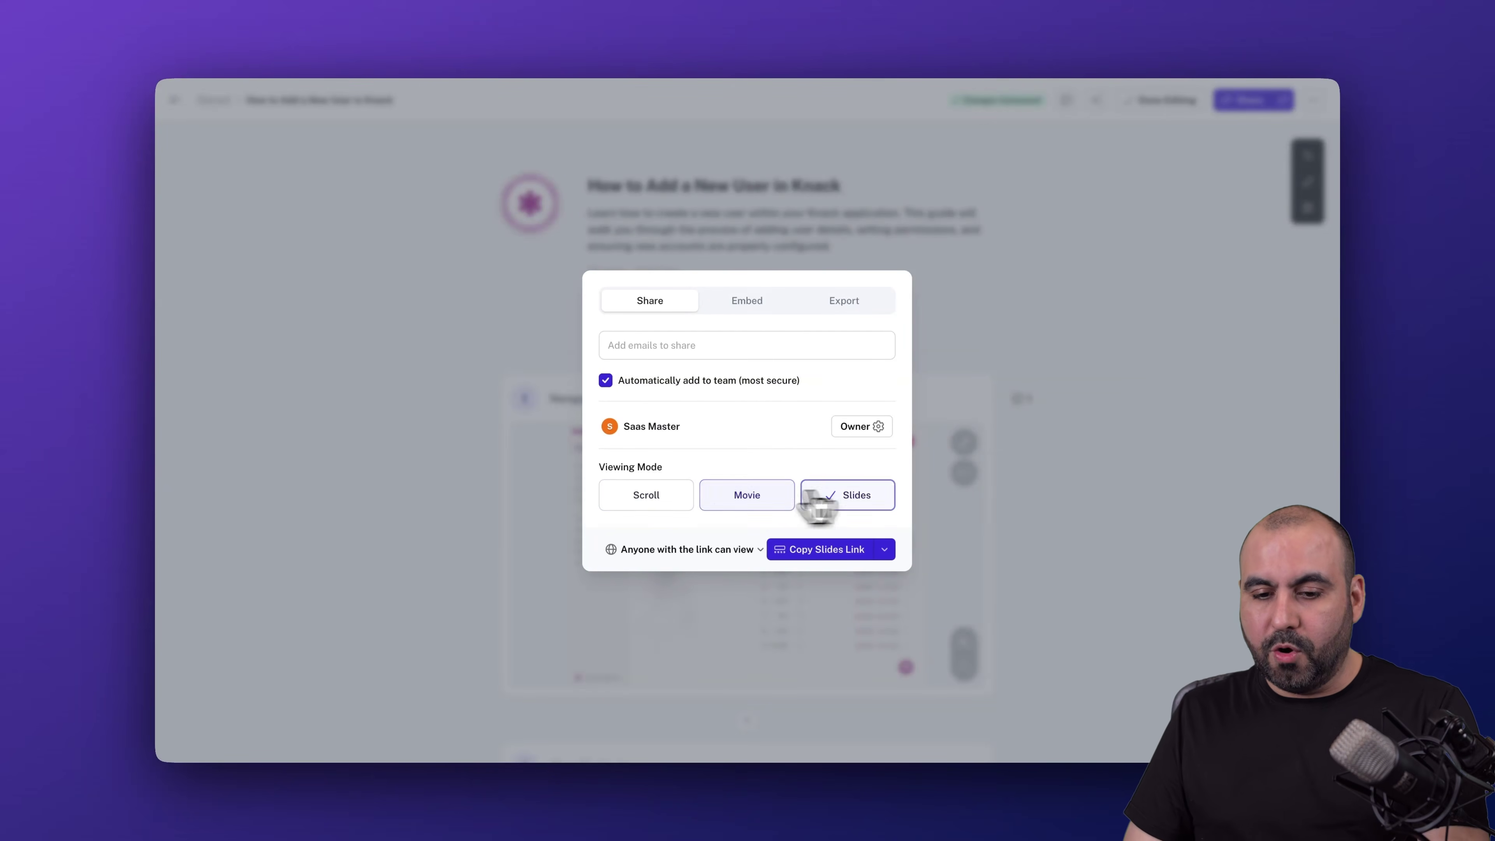
click(683, 501)
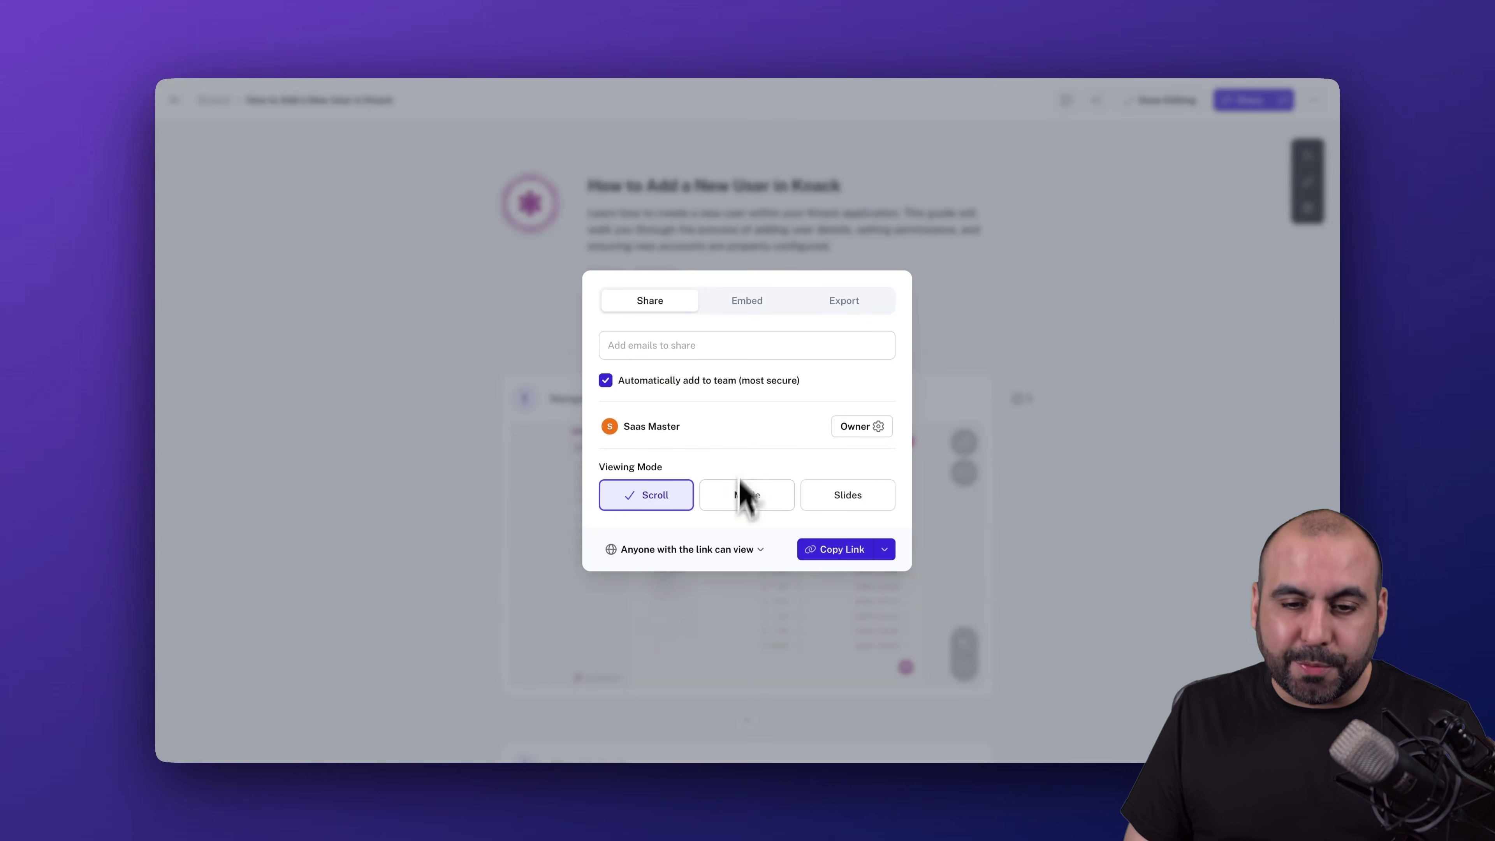
- Copy the Scroll-mode embed code, glance at the Export tab, and close sharing
click(744, 303)
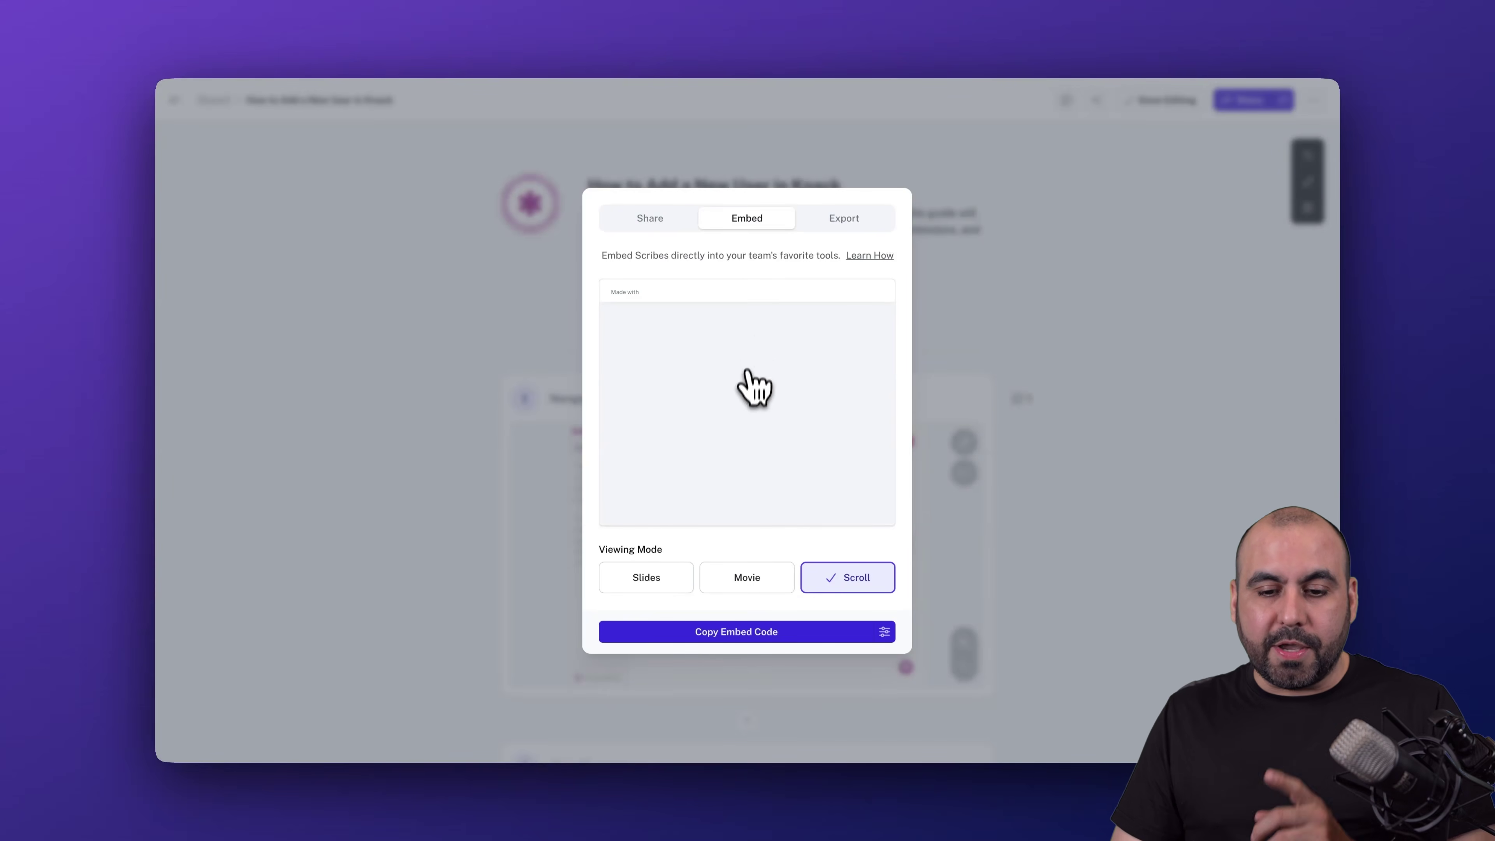
click(671, 574)
click(783, 577)
click(831, 579)
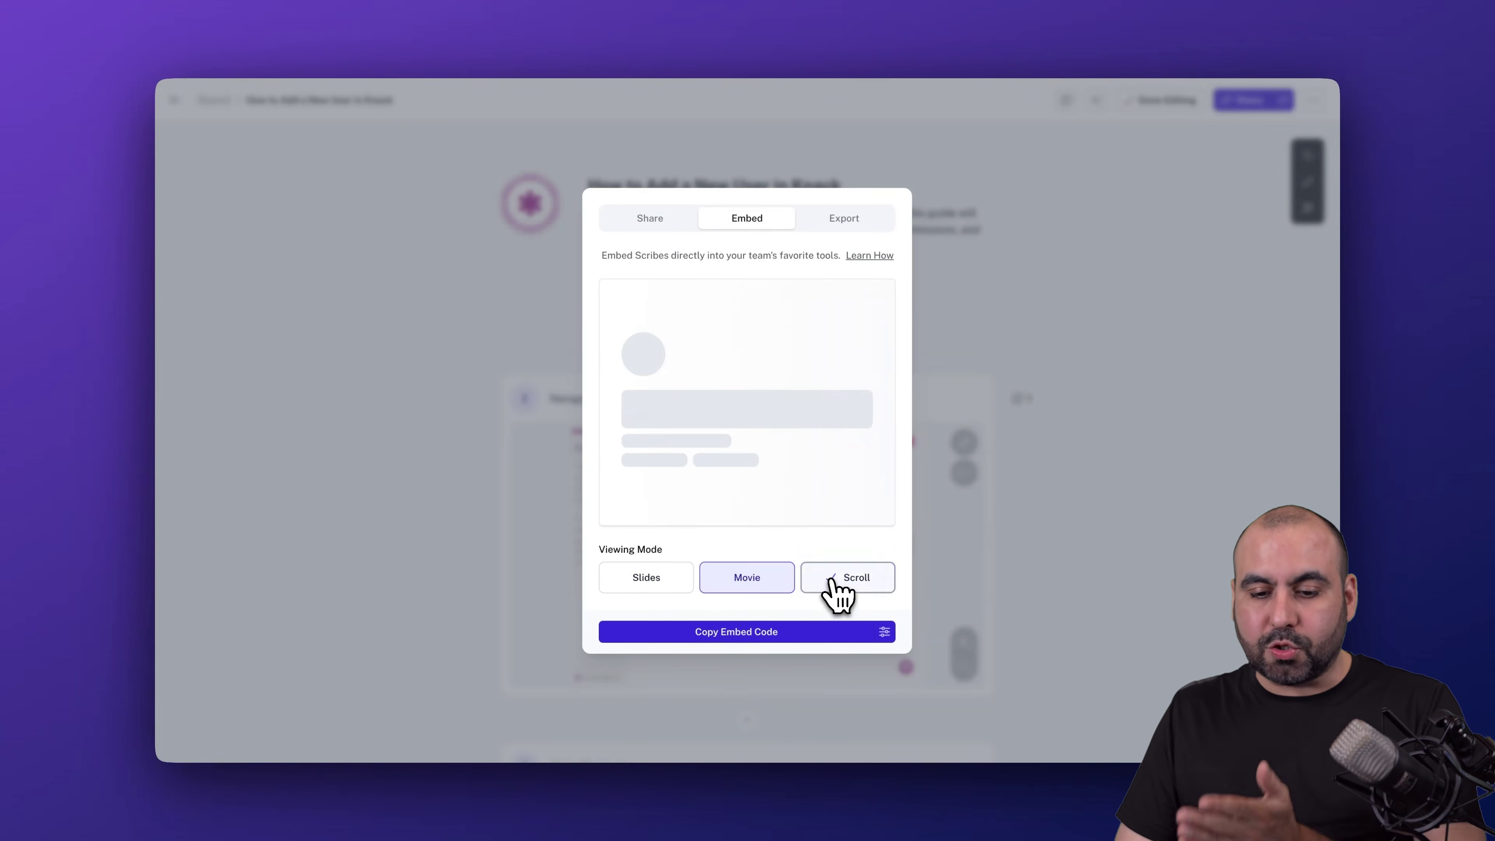
click(810, 633)
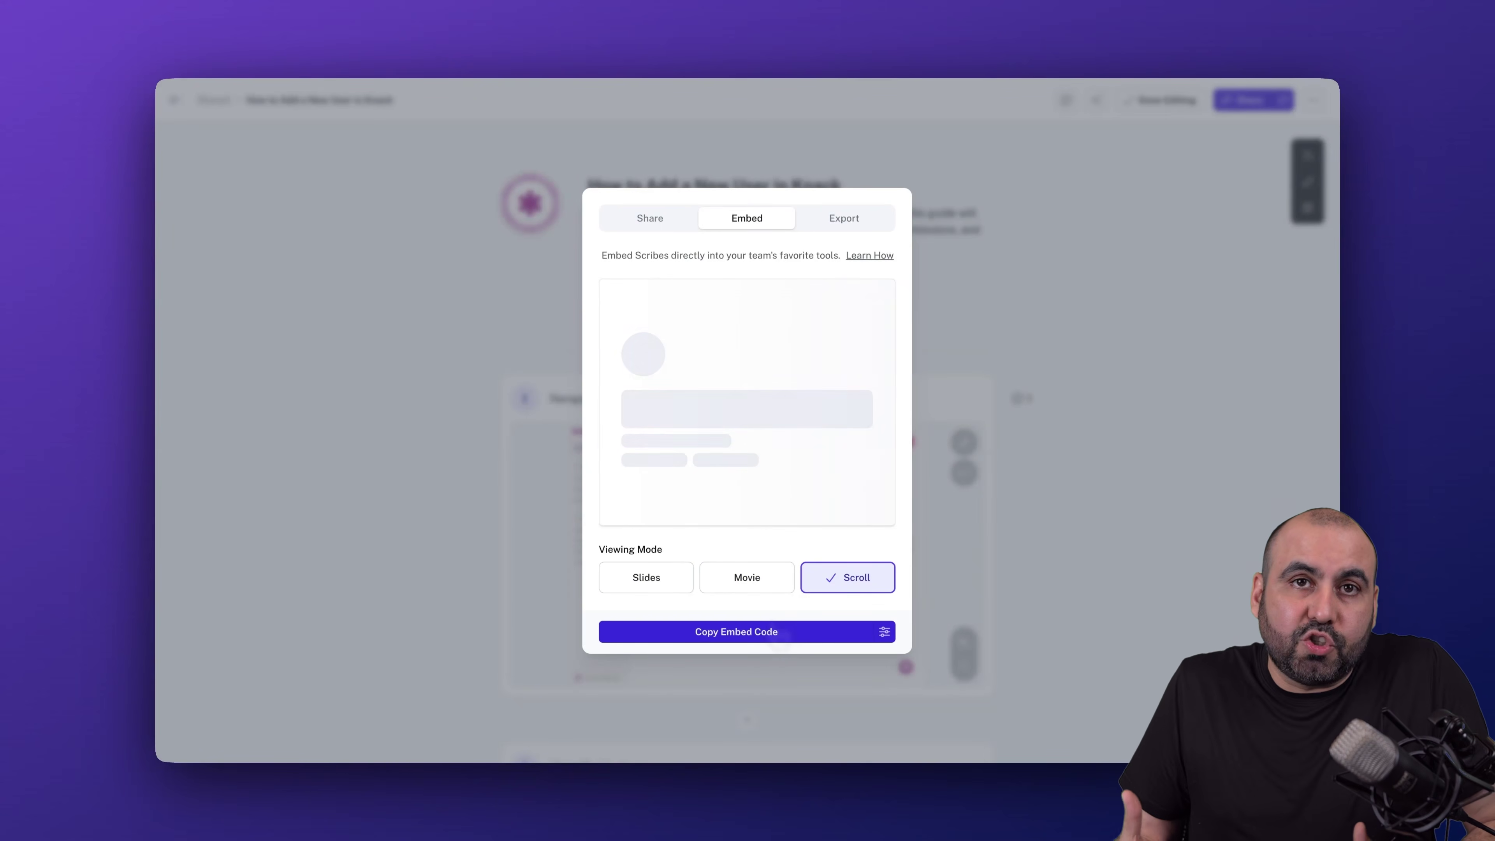
click(847, 224)
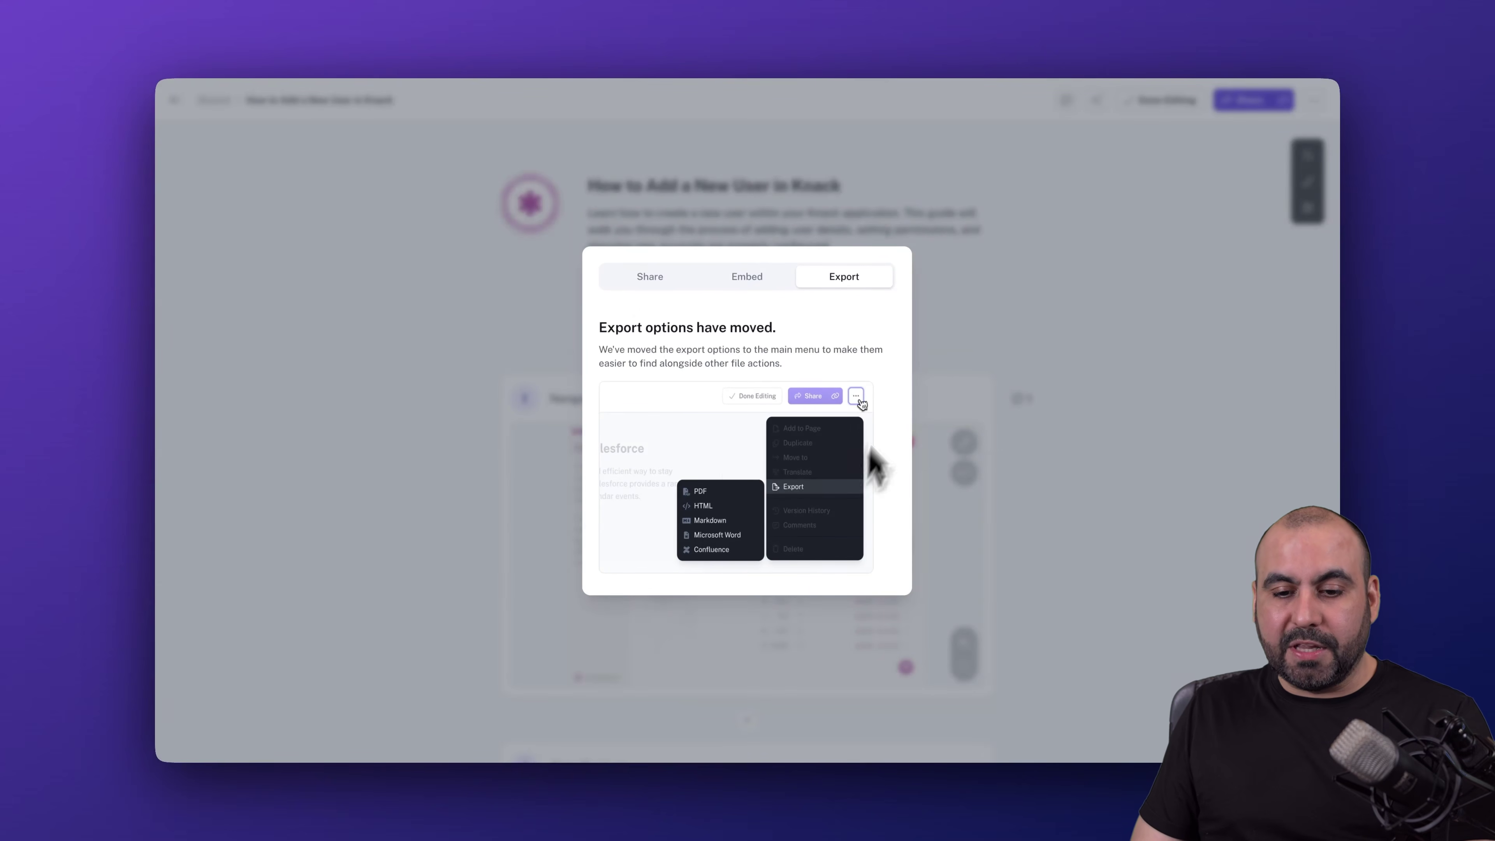
click(957, 452)
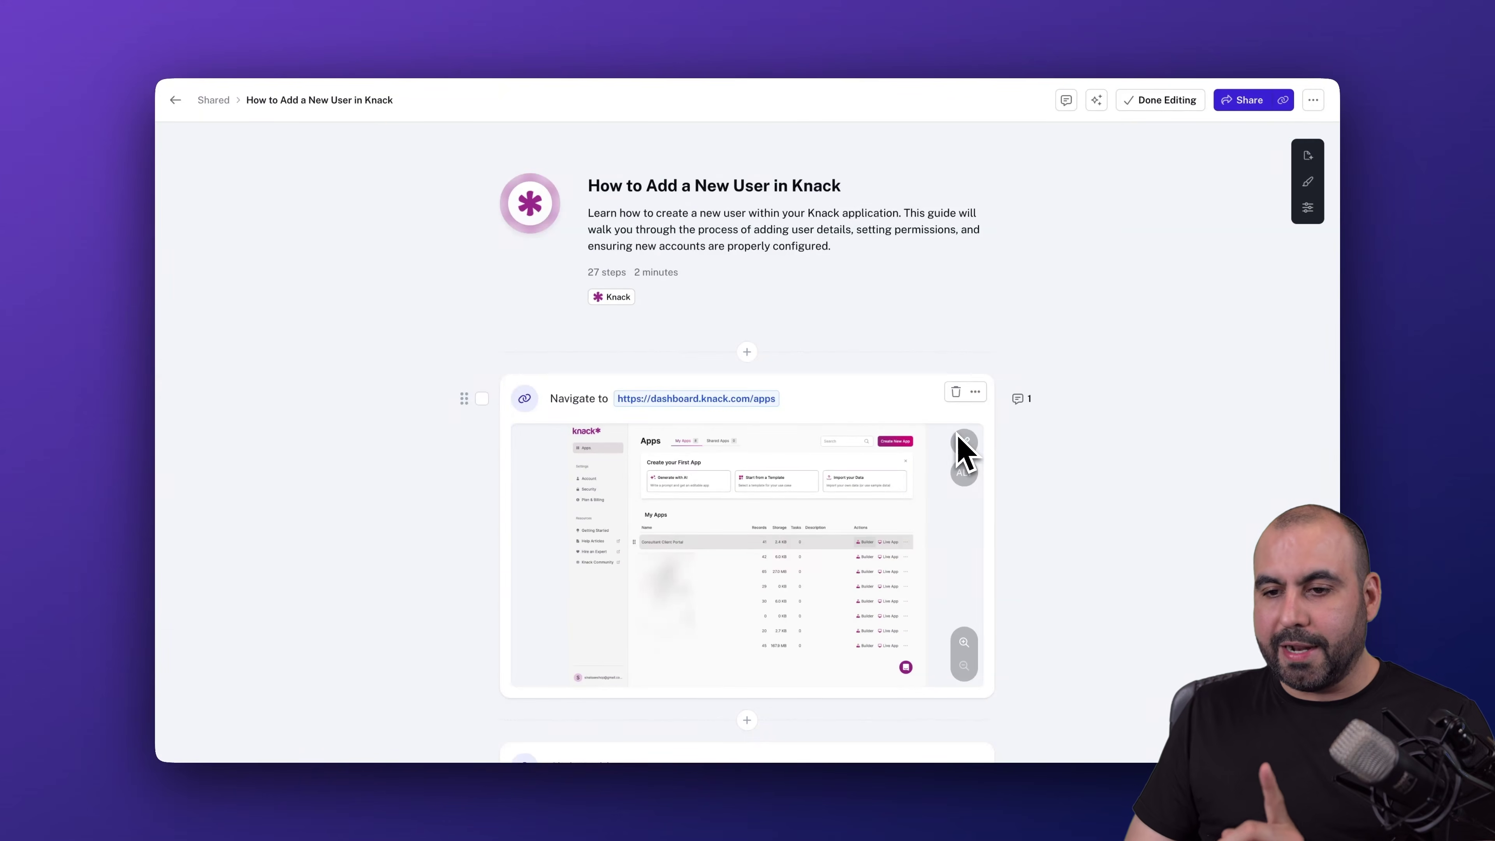
click(1313, 101)
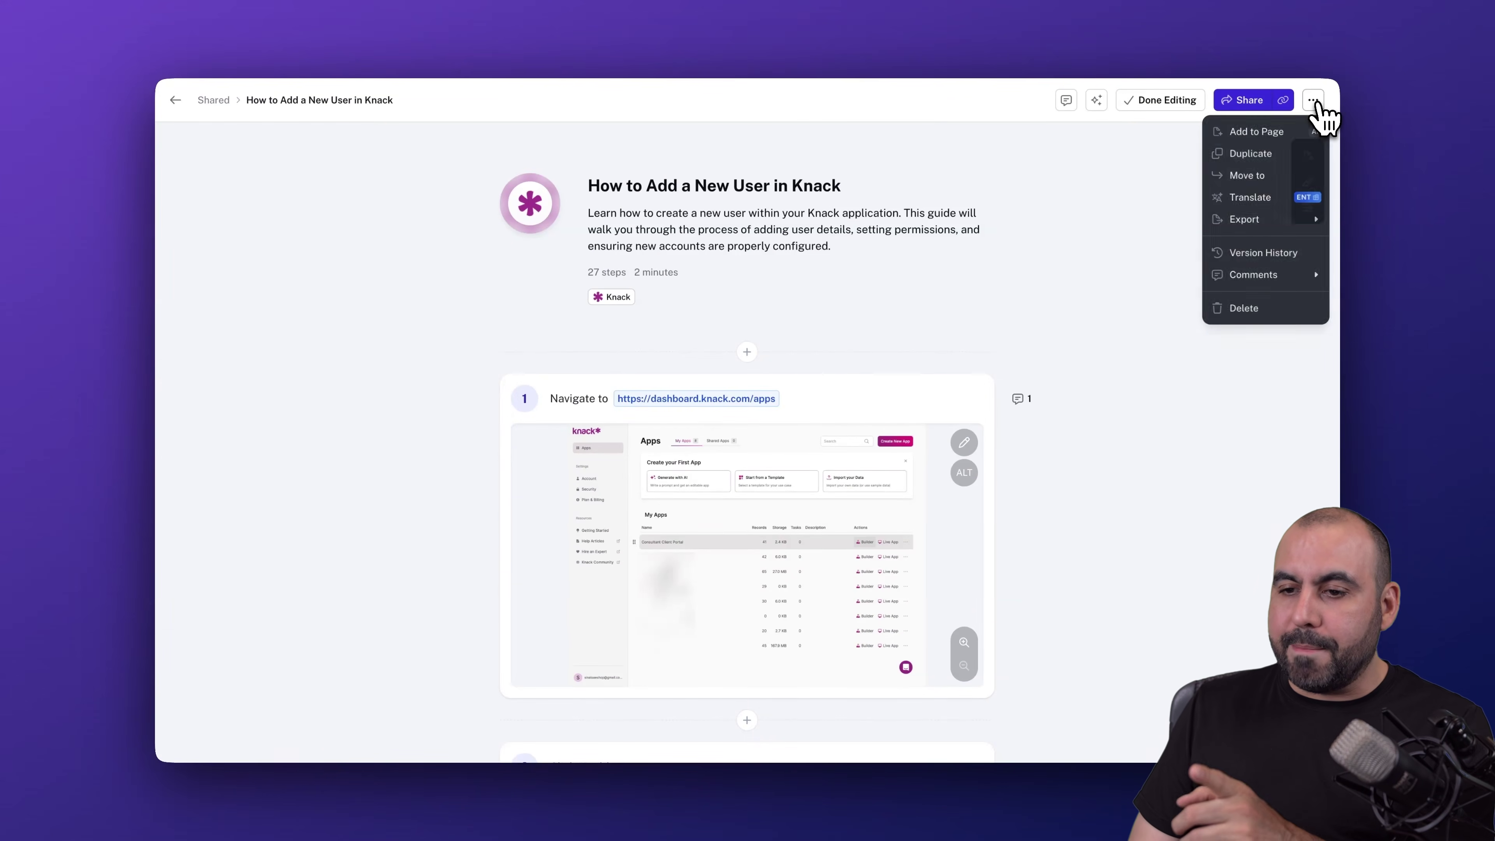
mouse_move(1271, 222)
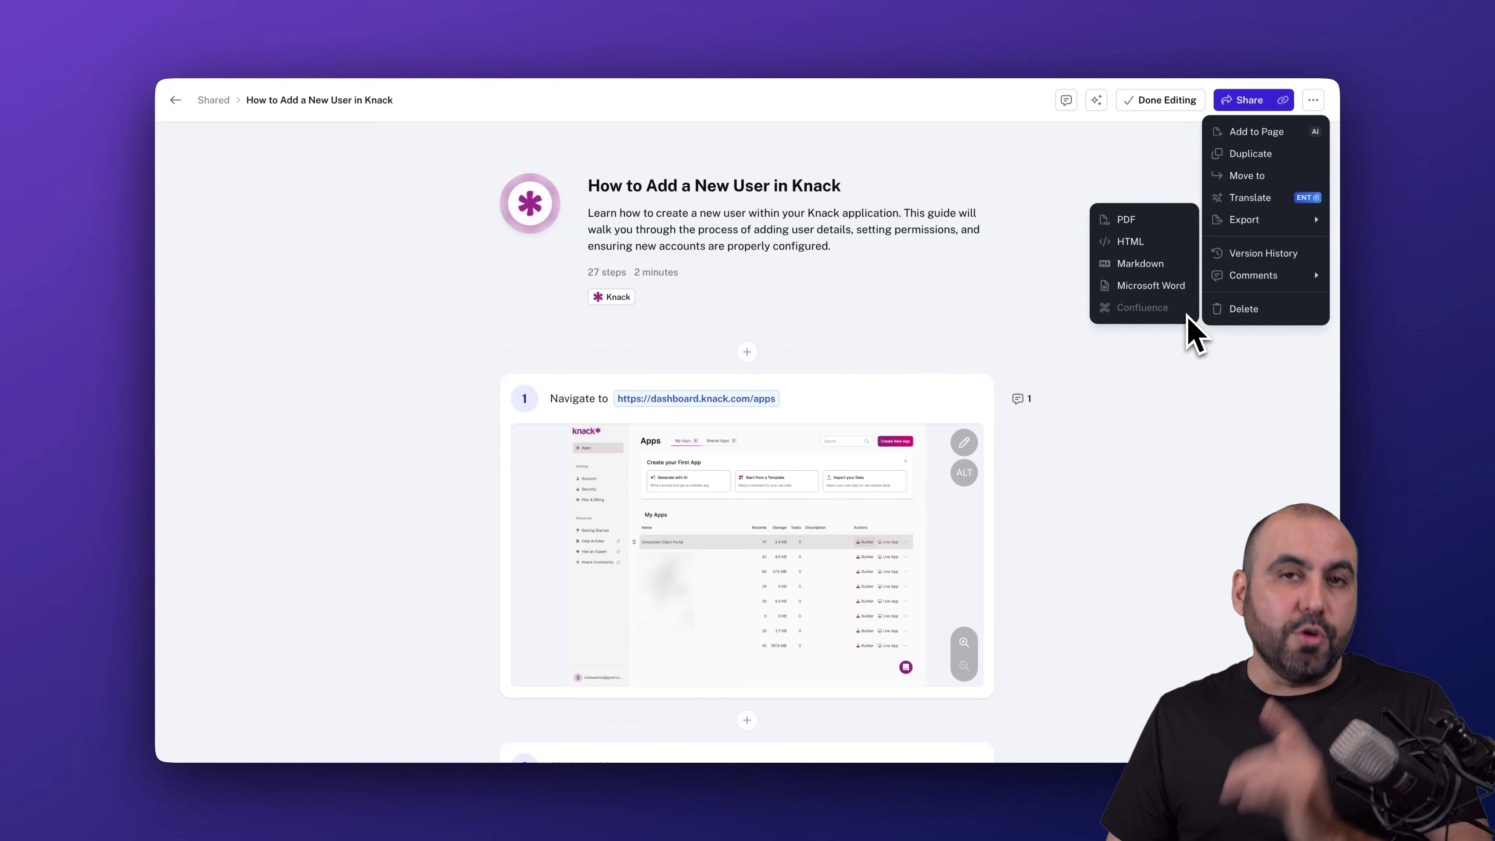
click(1187, 433)
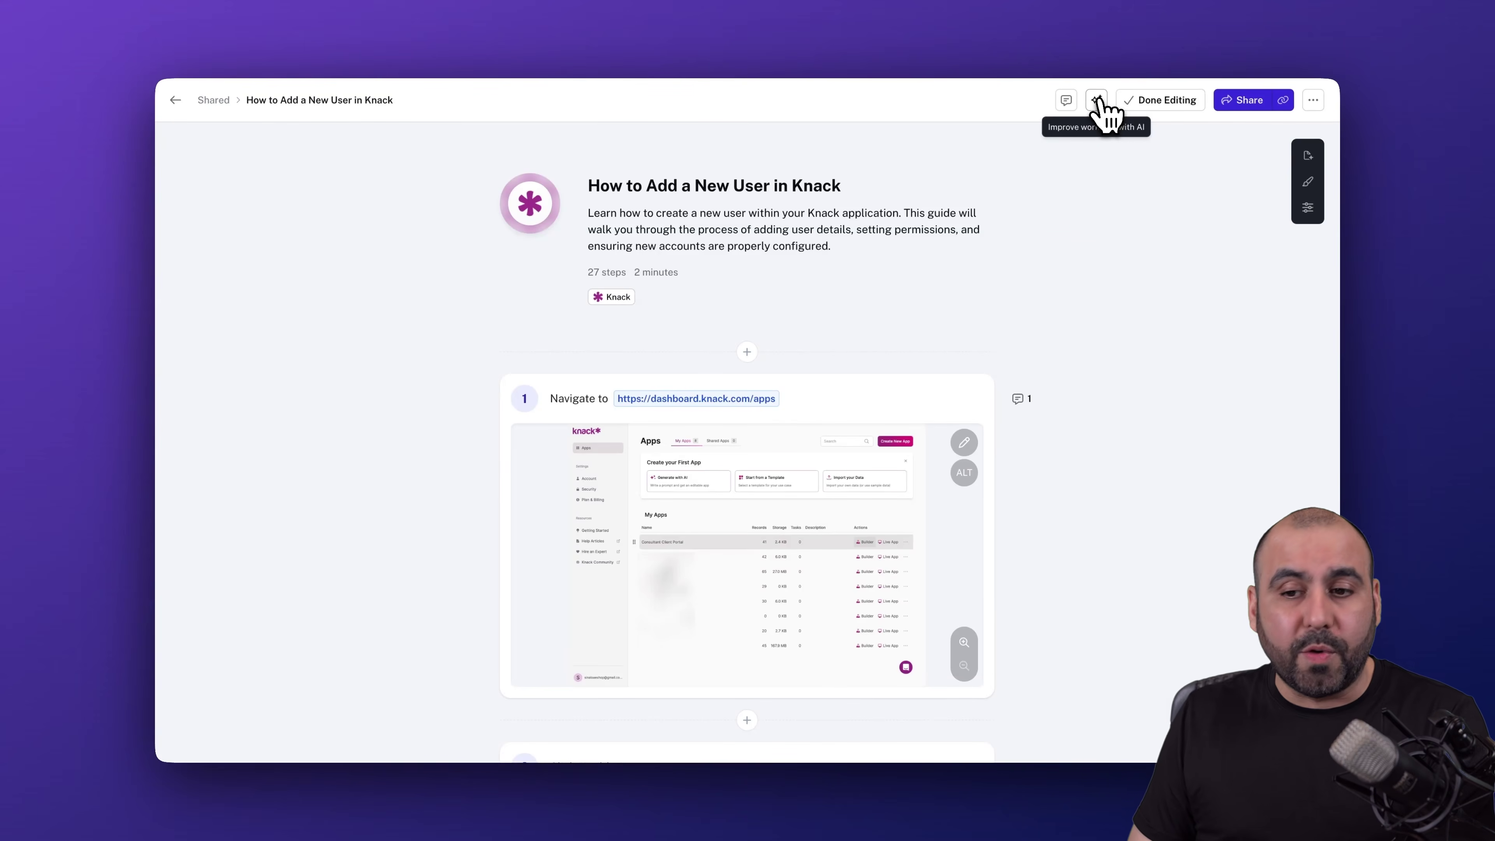
- Browse the AI workflow-improvement suggestions, dismissing the Meet Optimize popup and closing the panel
click(1096, 100)
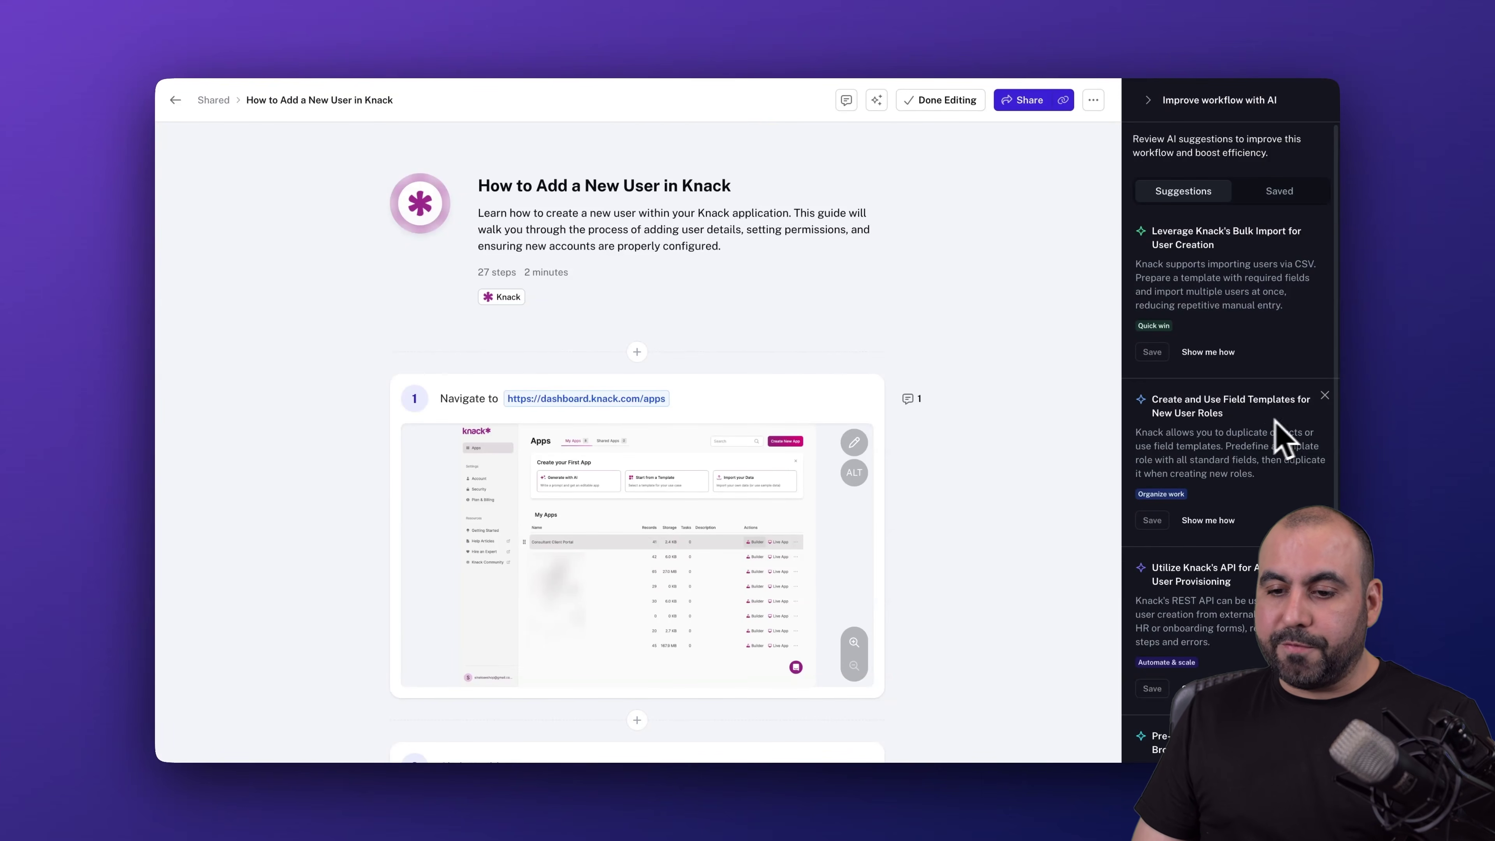
scroll(1236, 453, down, 7)
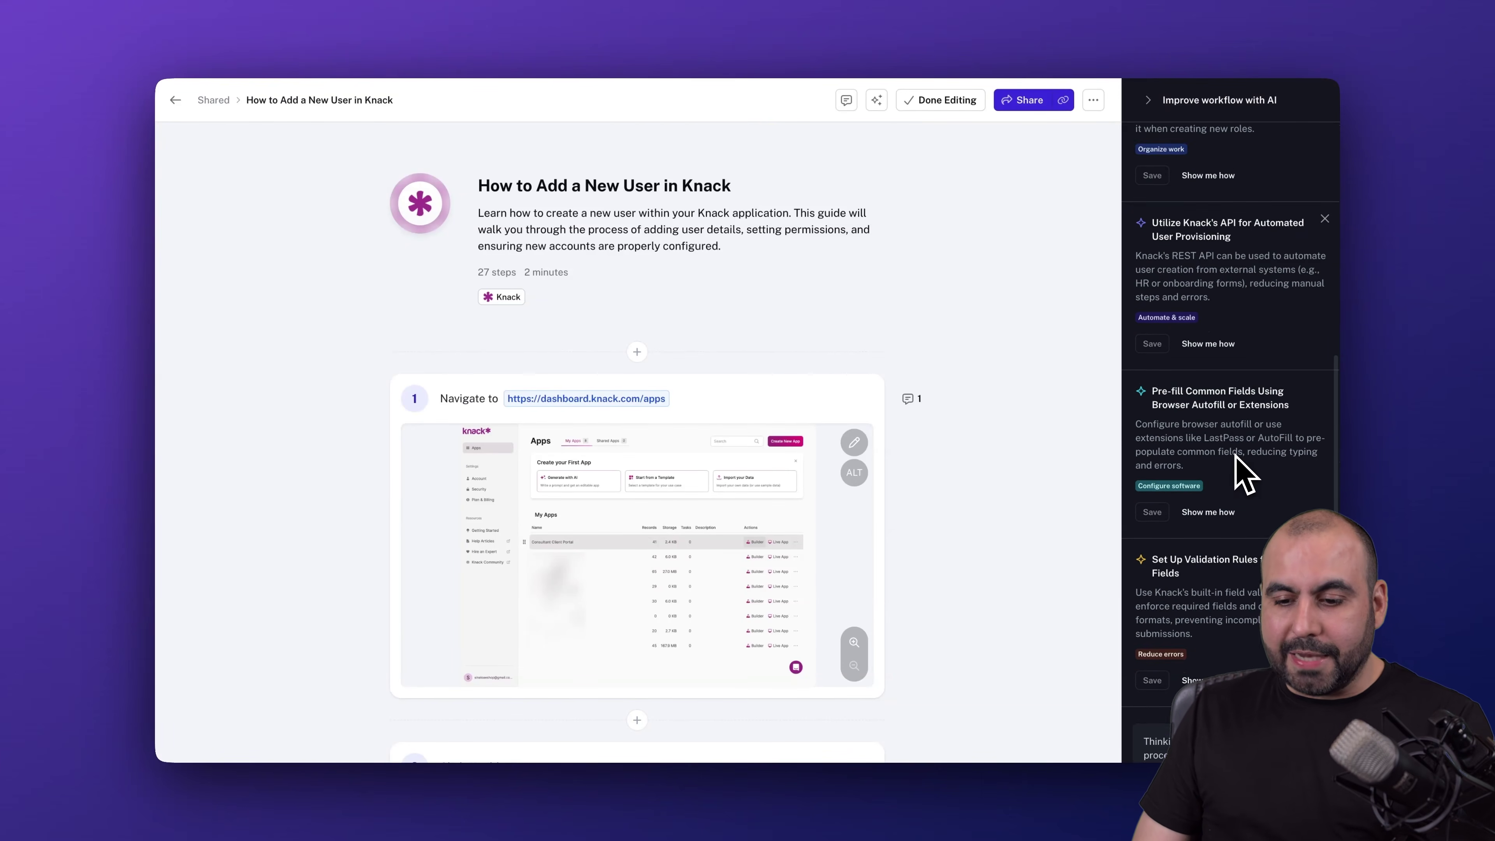
scroll(1238, 472, up, 7)
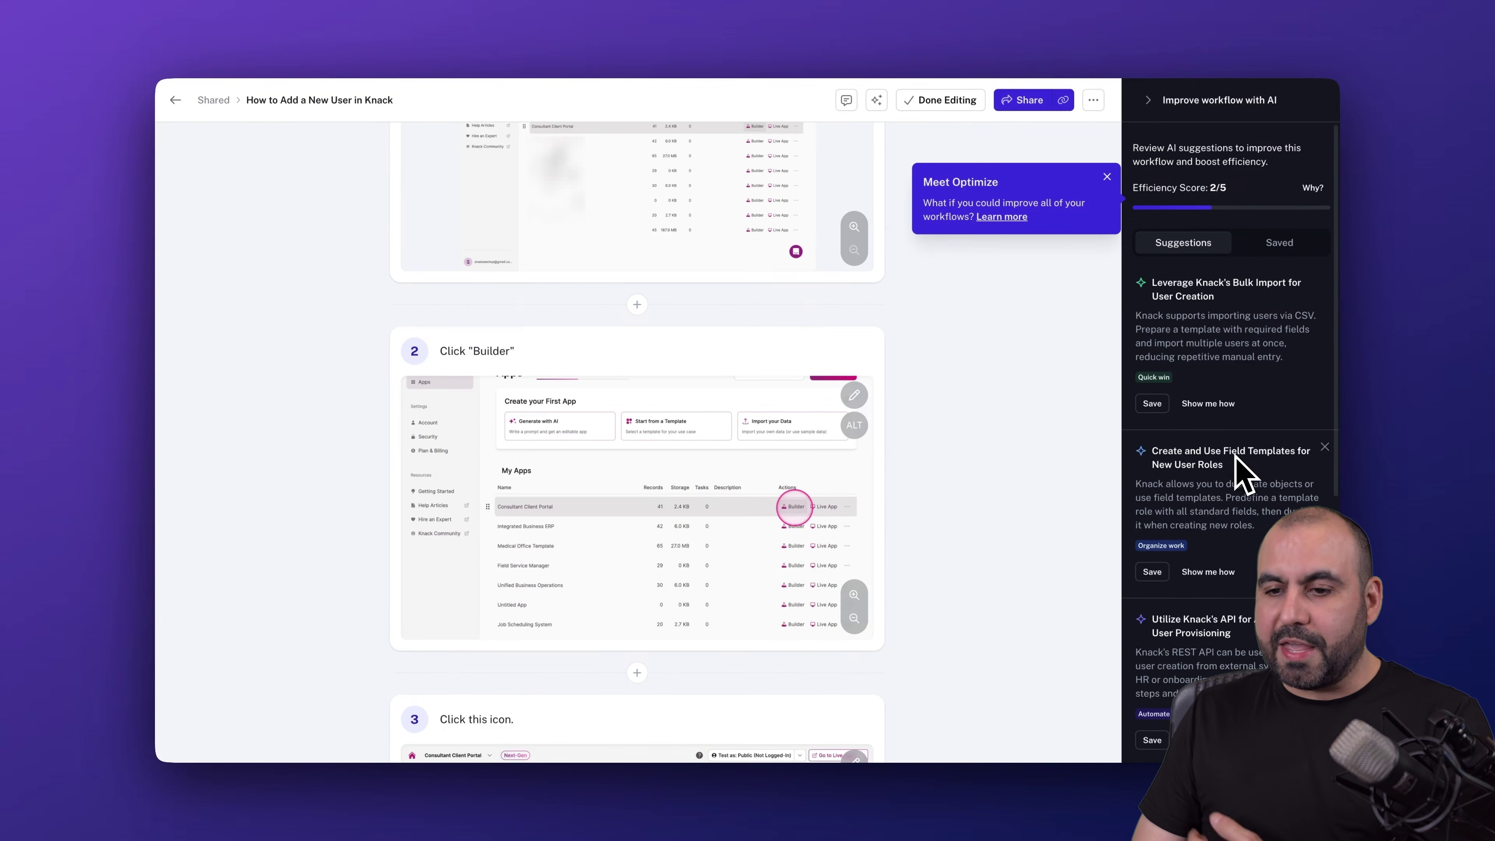
scroll(1001, 494, up, 10)
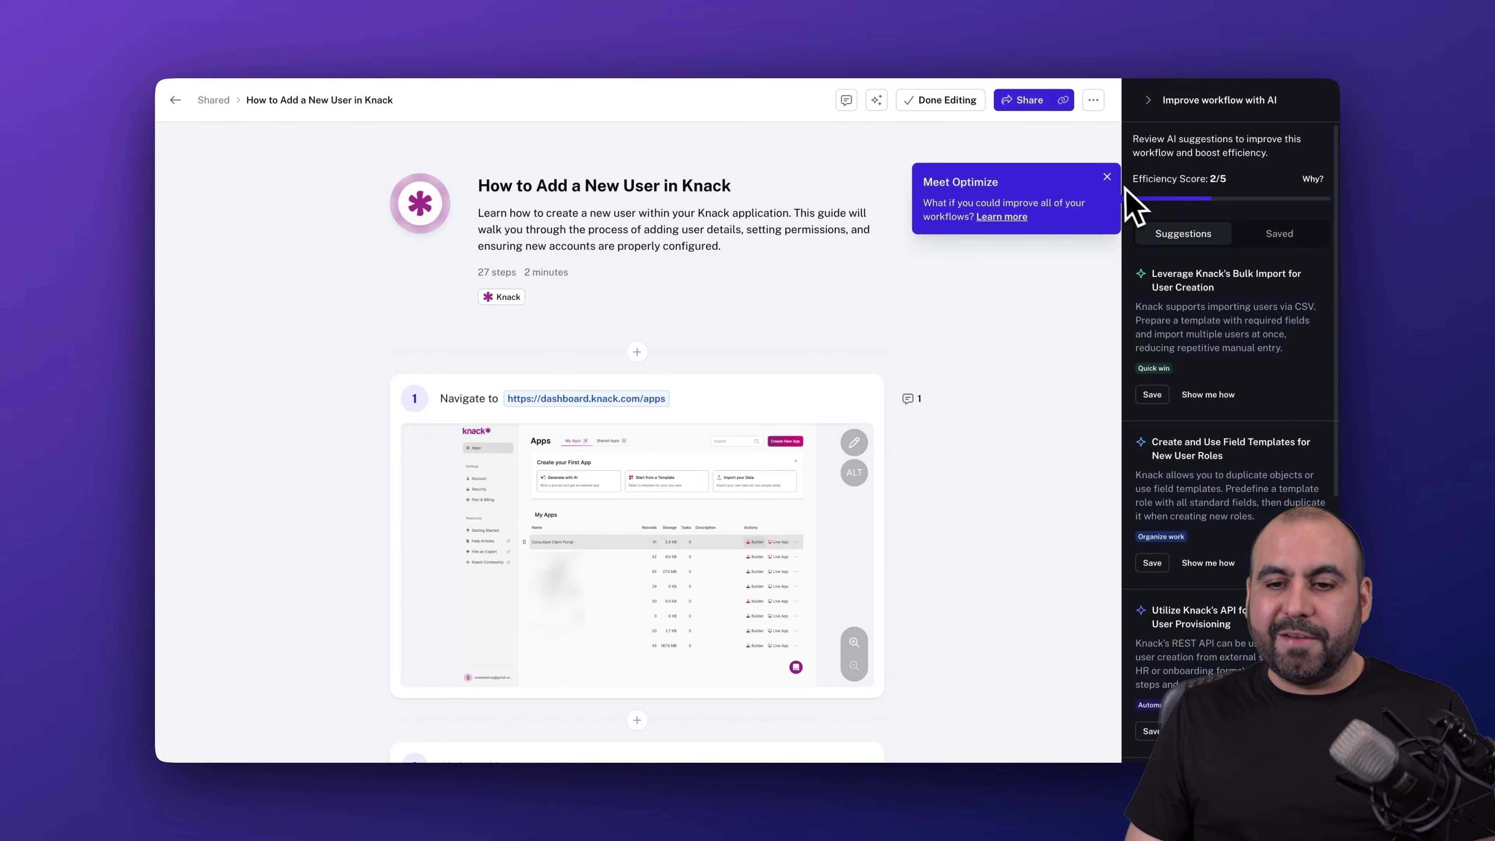
click(1106, 177)
click(1148, 100)
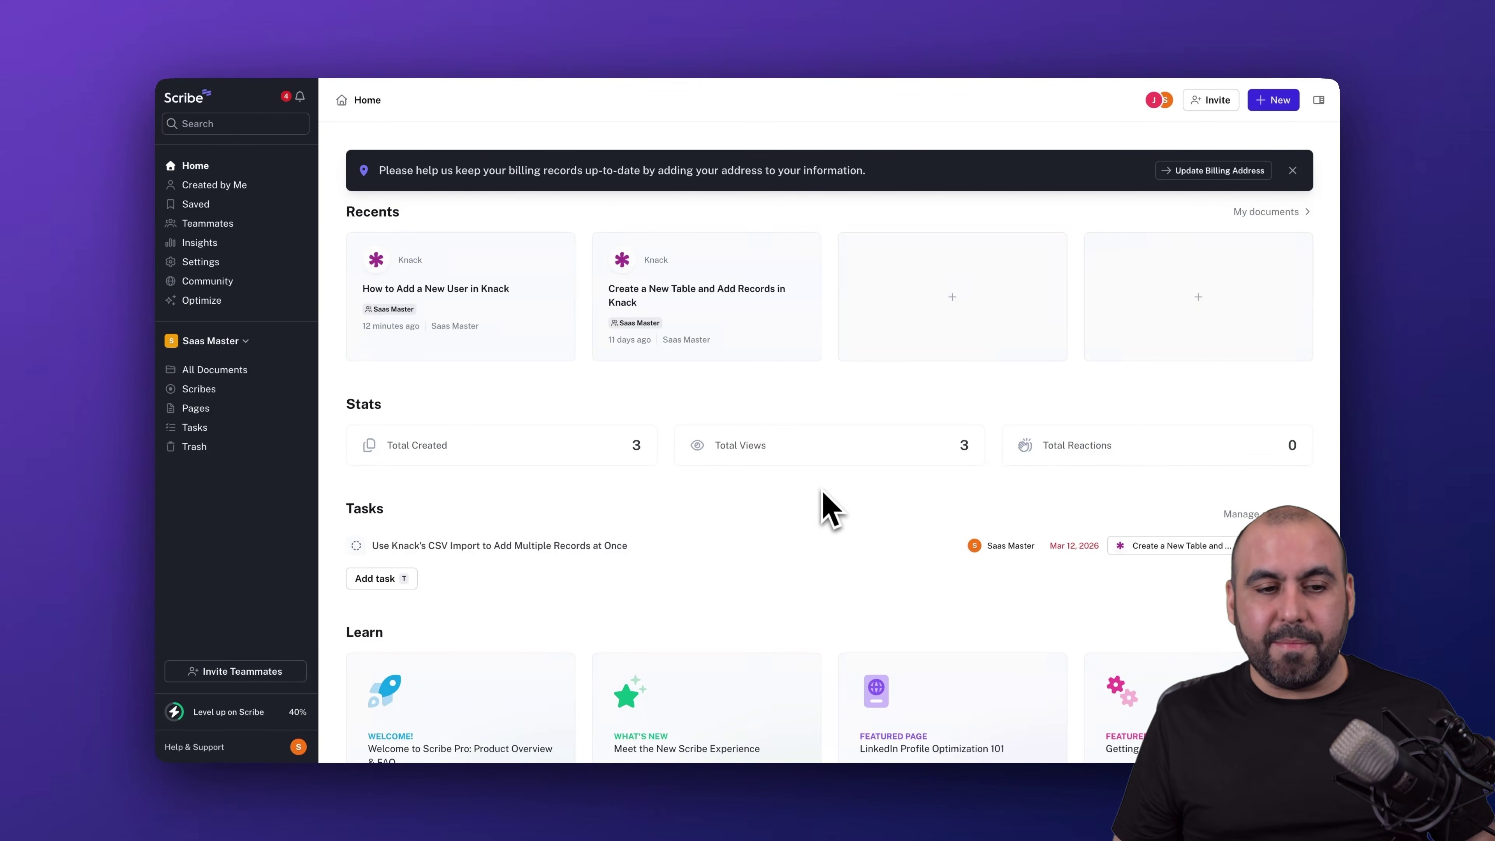
- Open Insights to view share rate, completion rate, docs created and My Top Documents
click(232, 246)
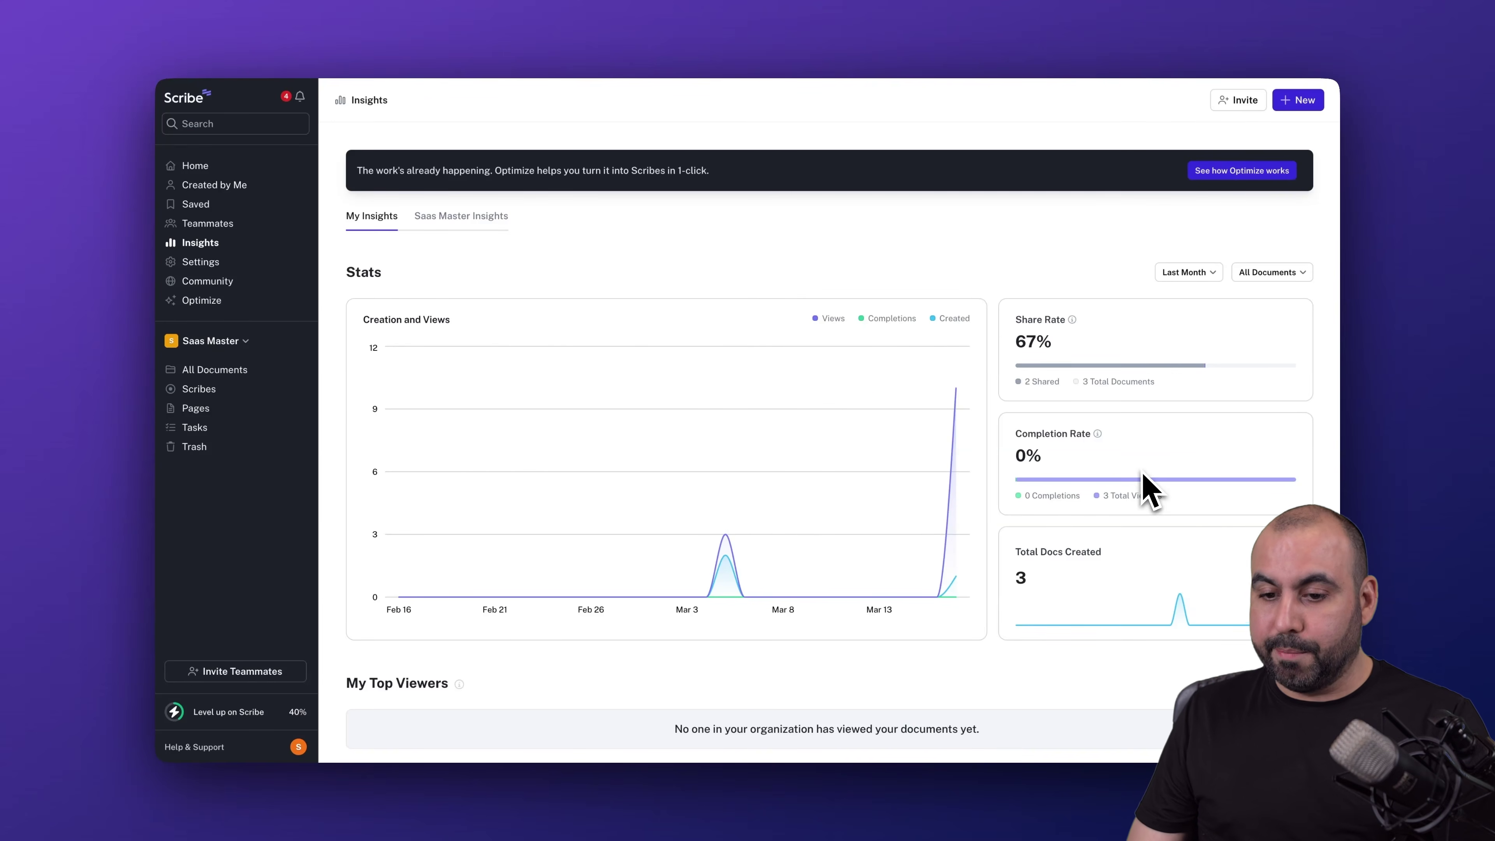
scroll(1147, 484, down, 1)
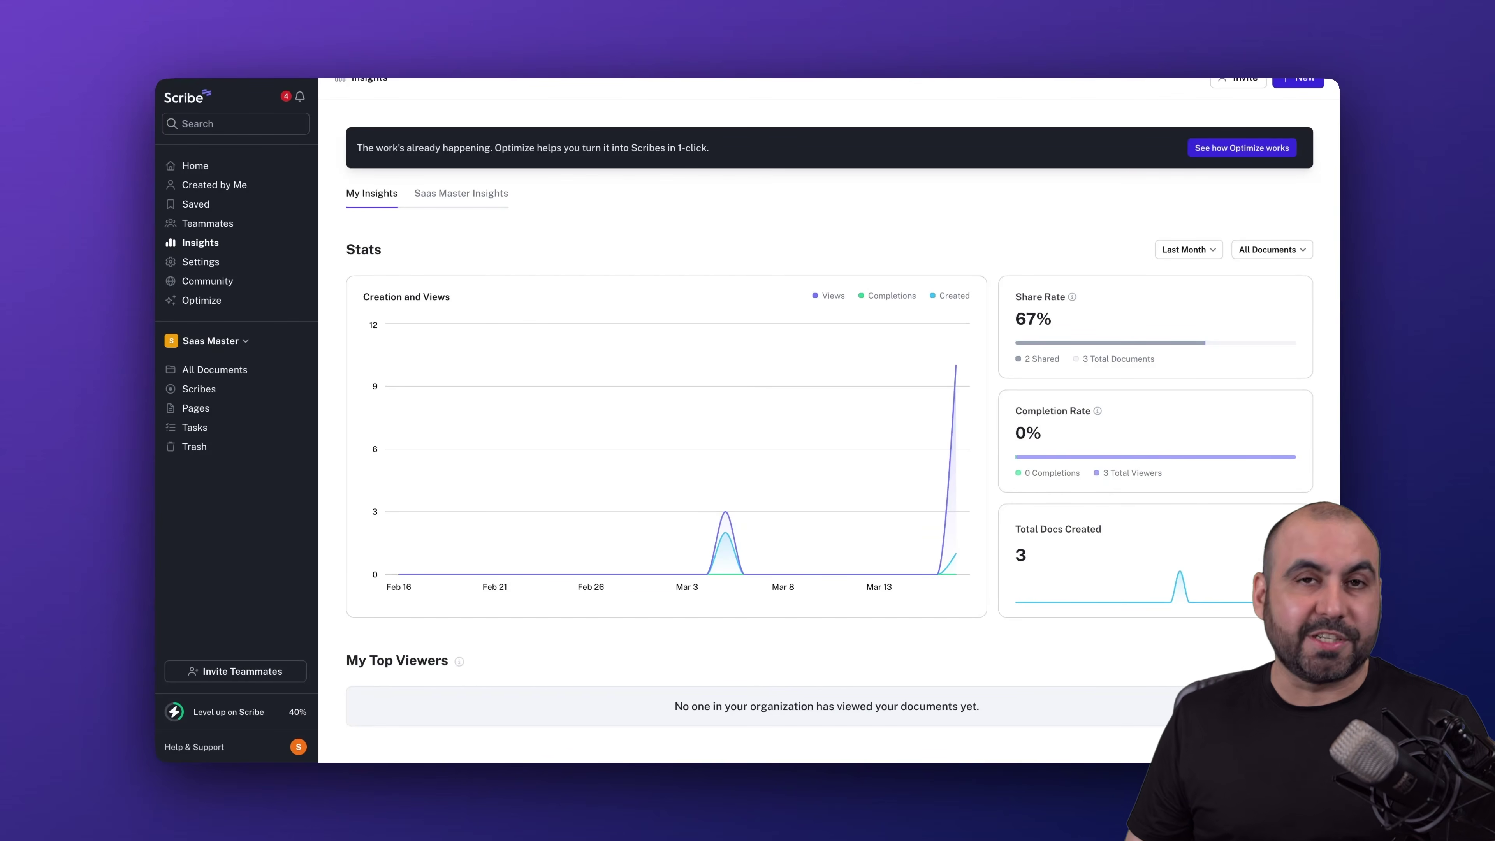
scroll(1111, 484, down, 2)
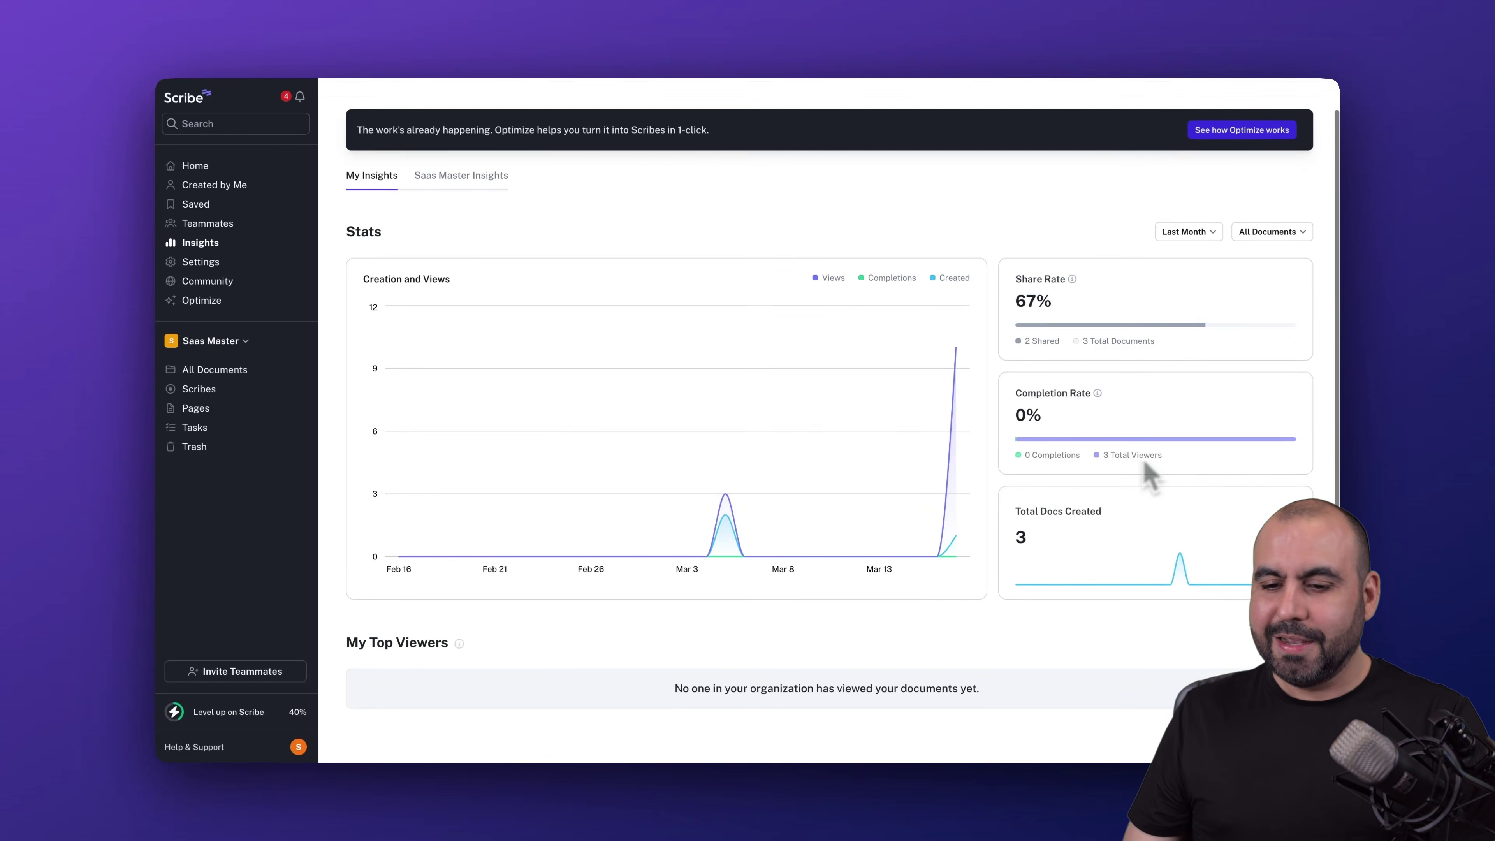
scroll(1077, 506, down, 3)
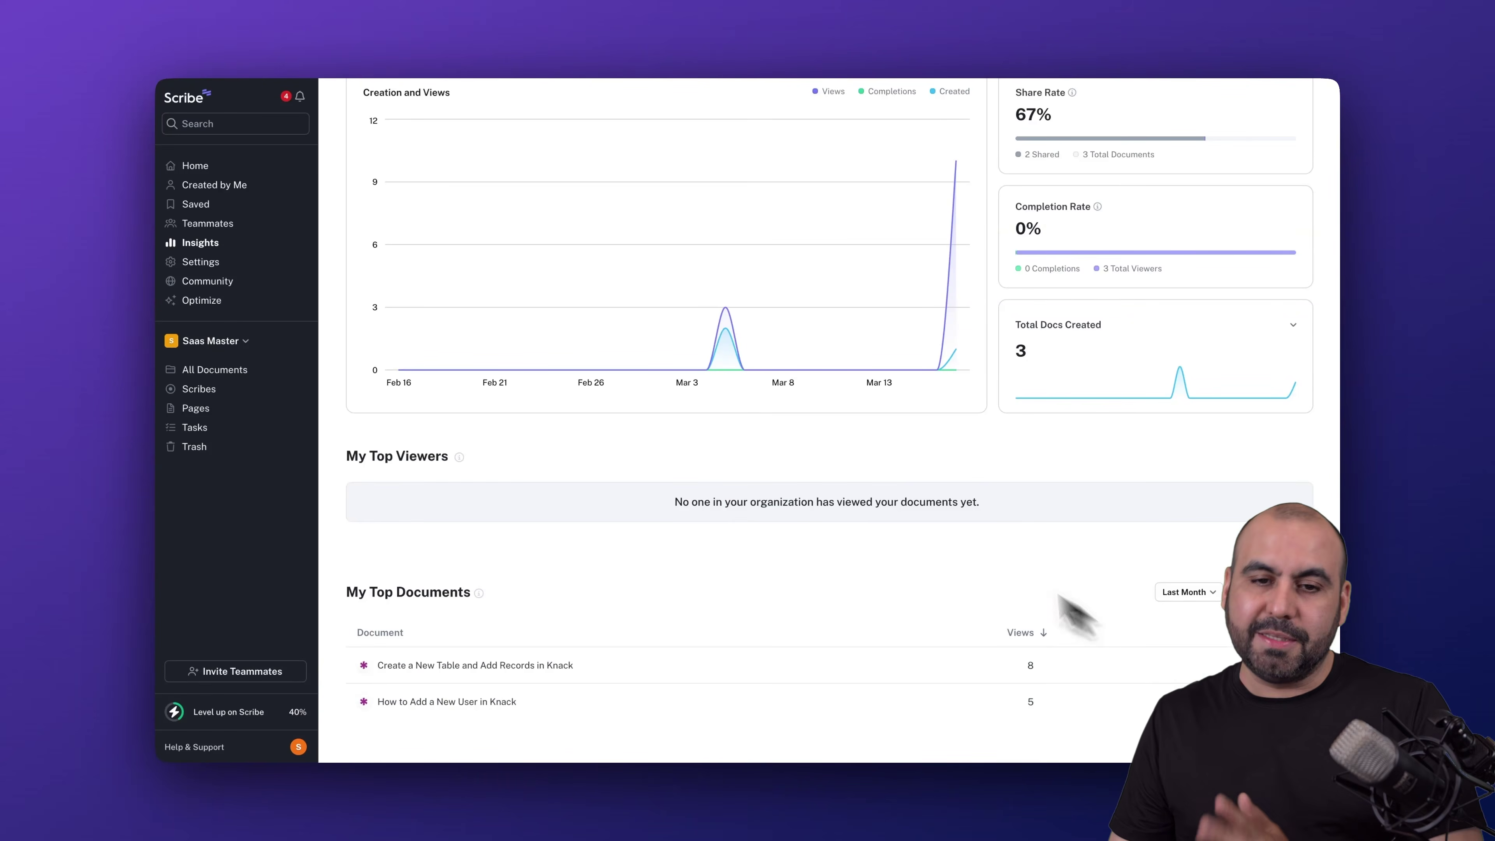
scroll(917, 534, up, 5)
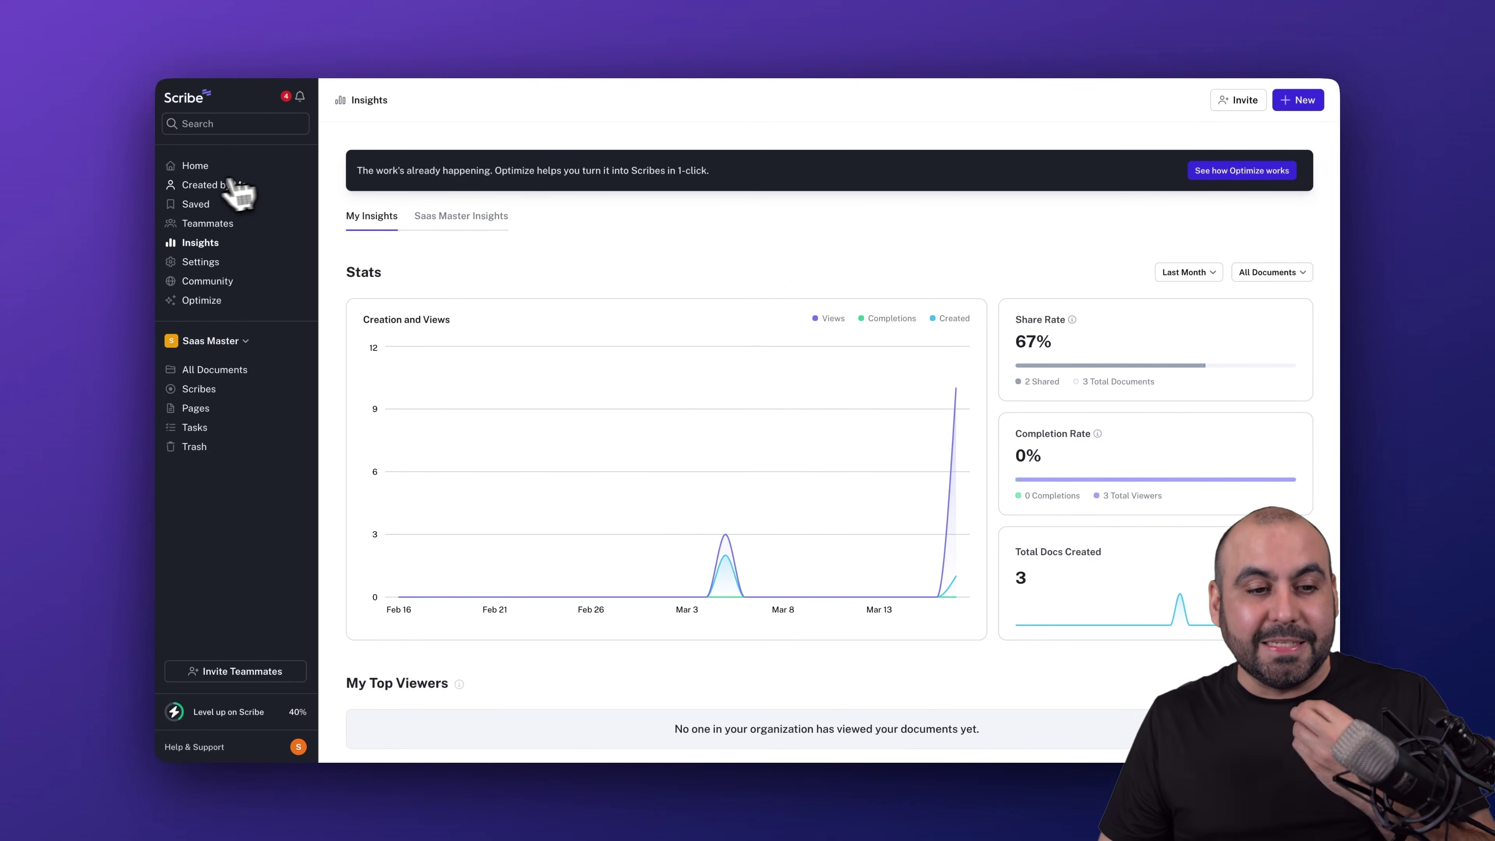
- View the Teammates list and pending invites in the Invite dialog, then go back Home
click(206, 223)
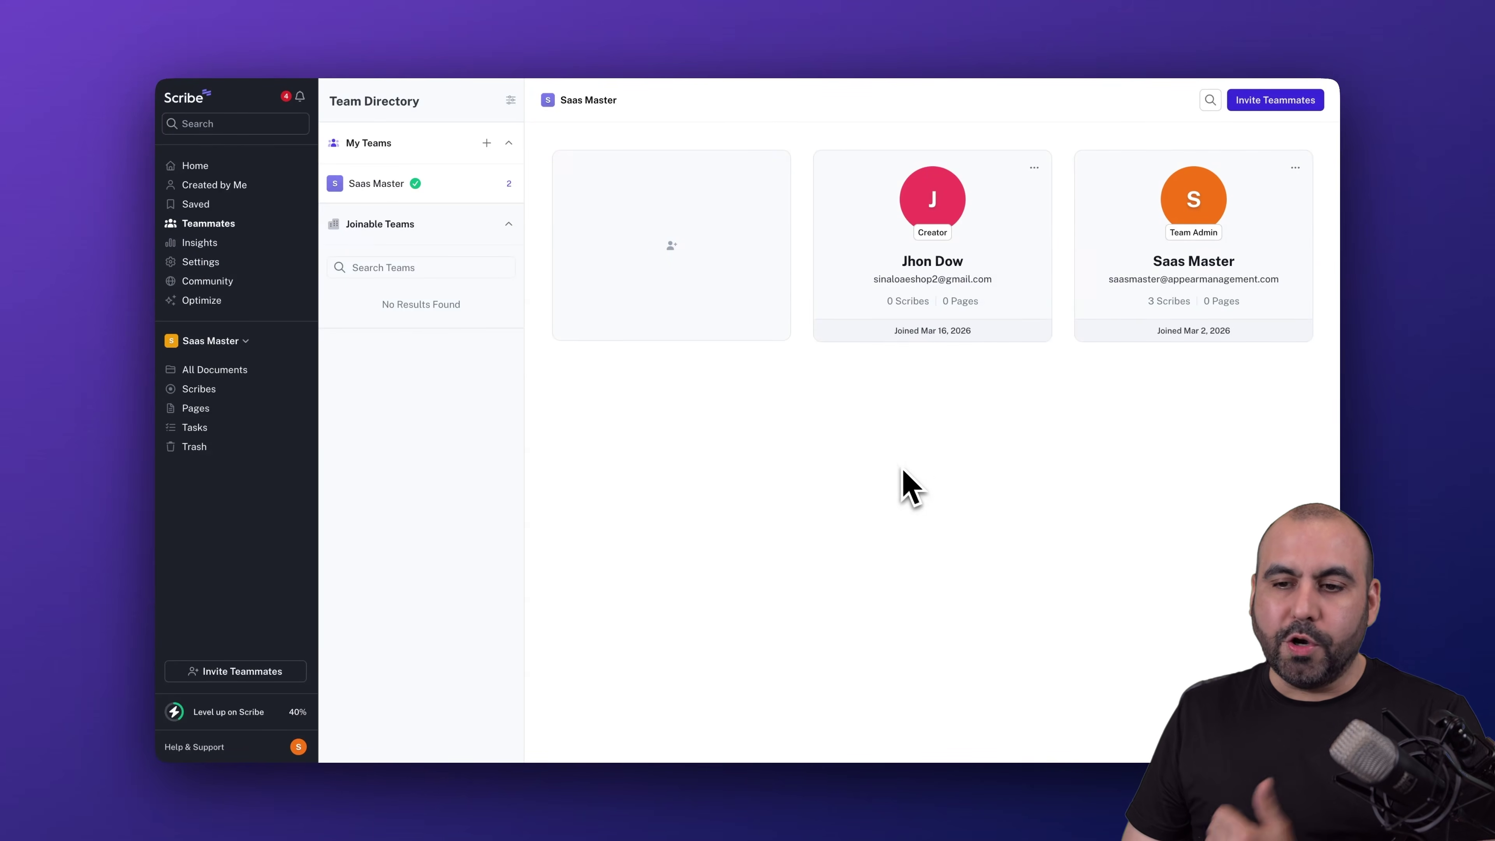
click(1256, 101)
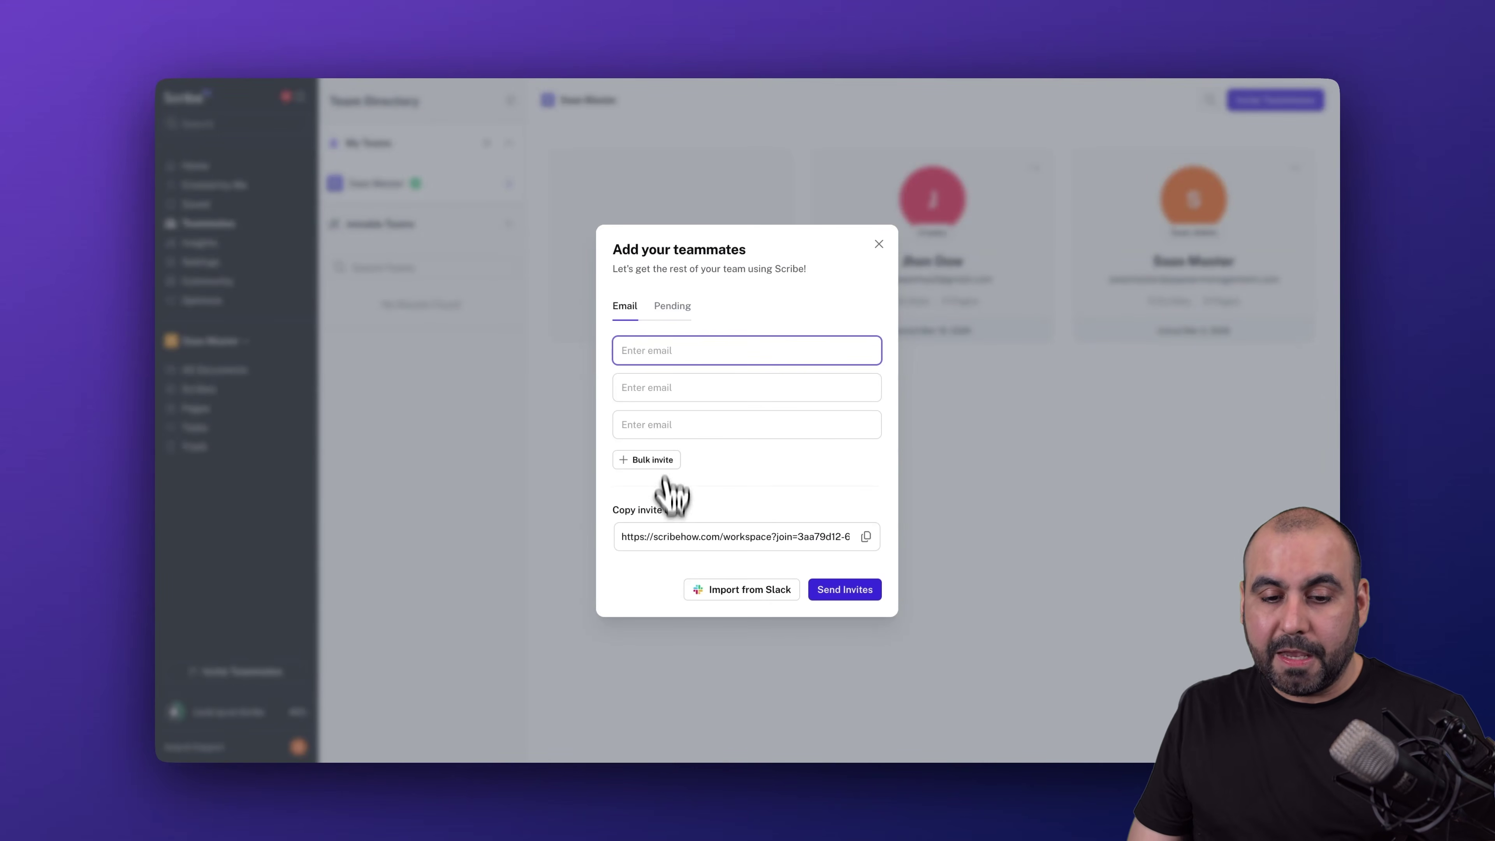
click(672, 307)
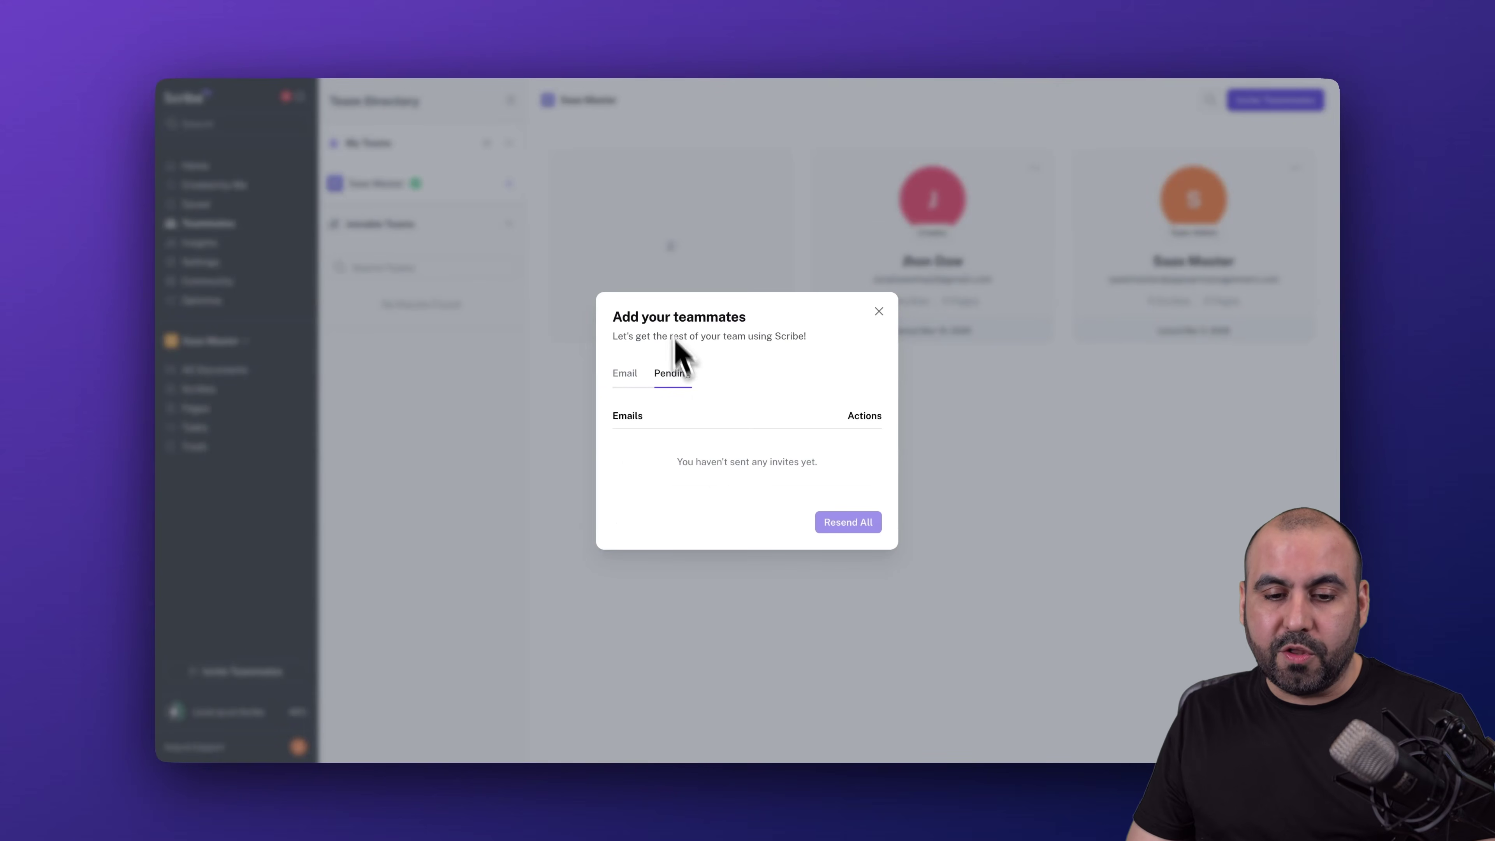
click(878, 311)
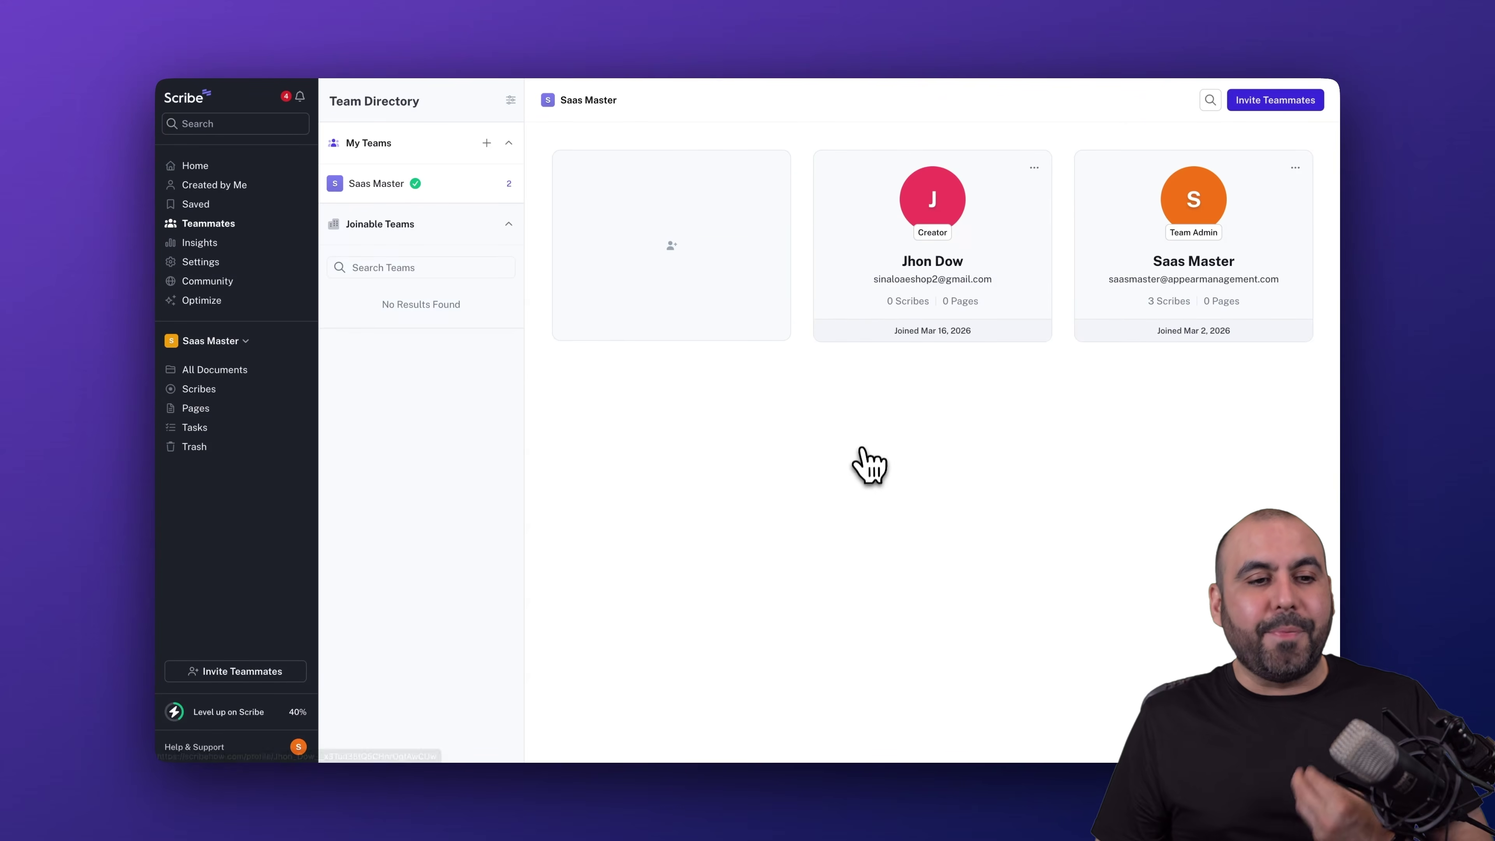
click(243, 166)
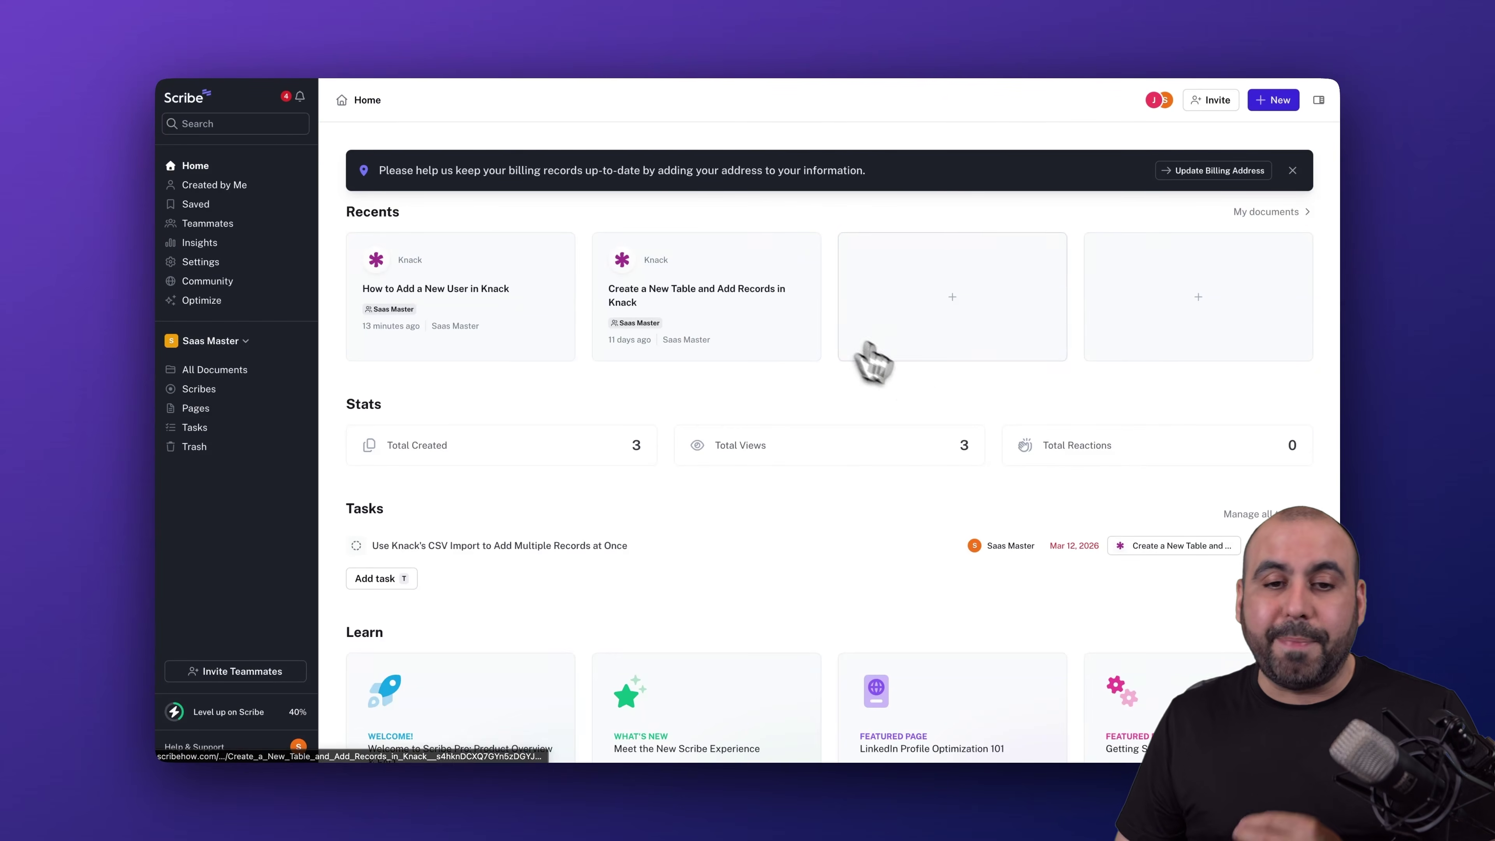